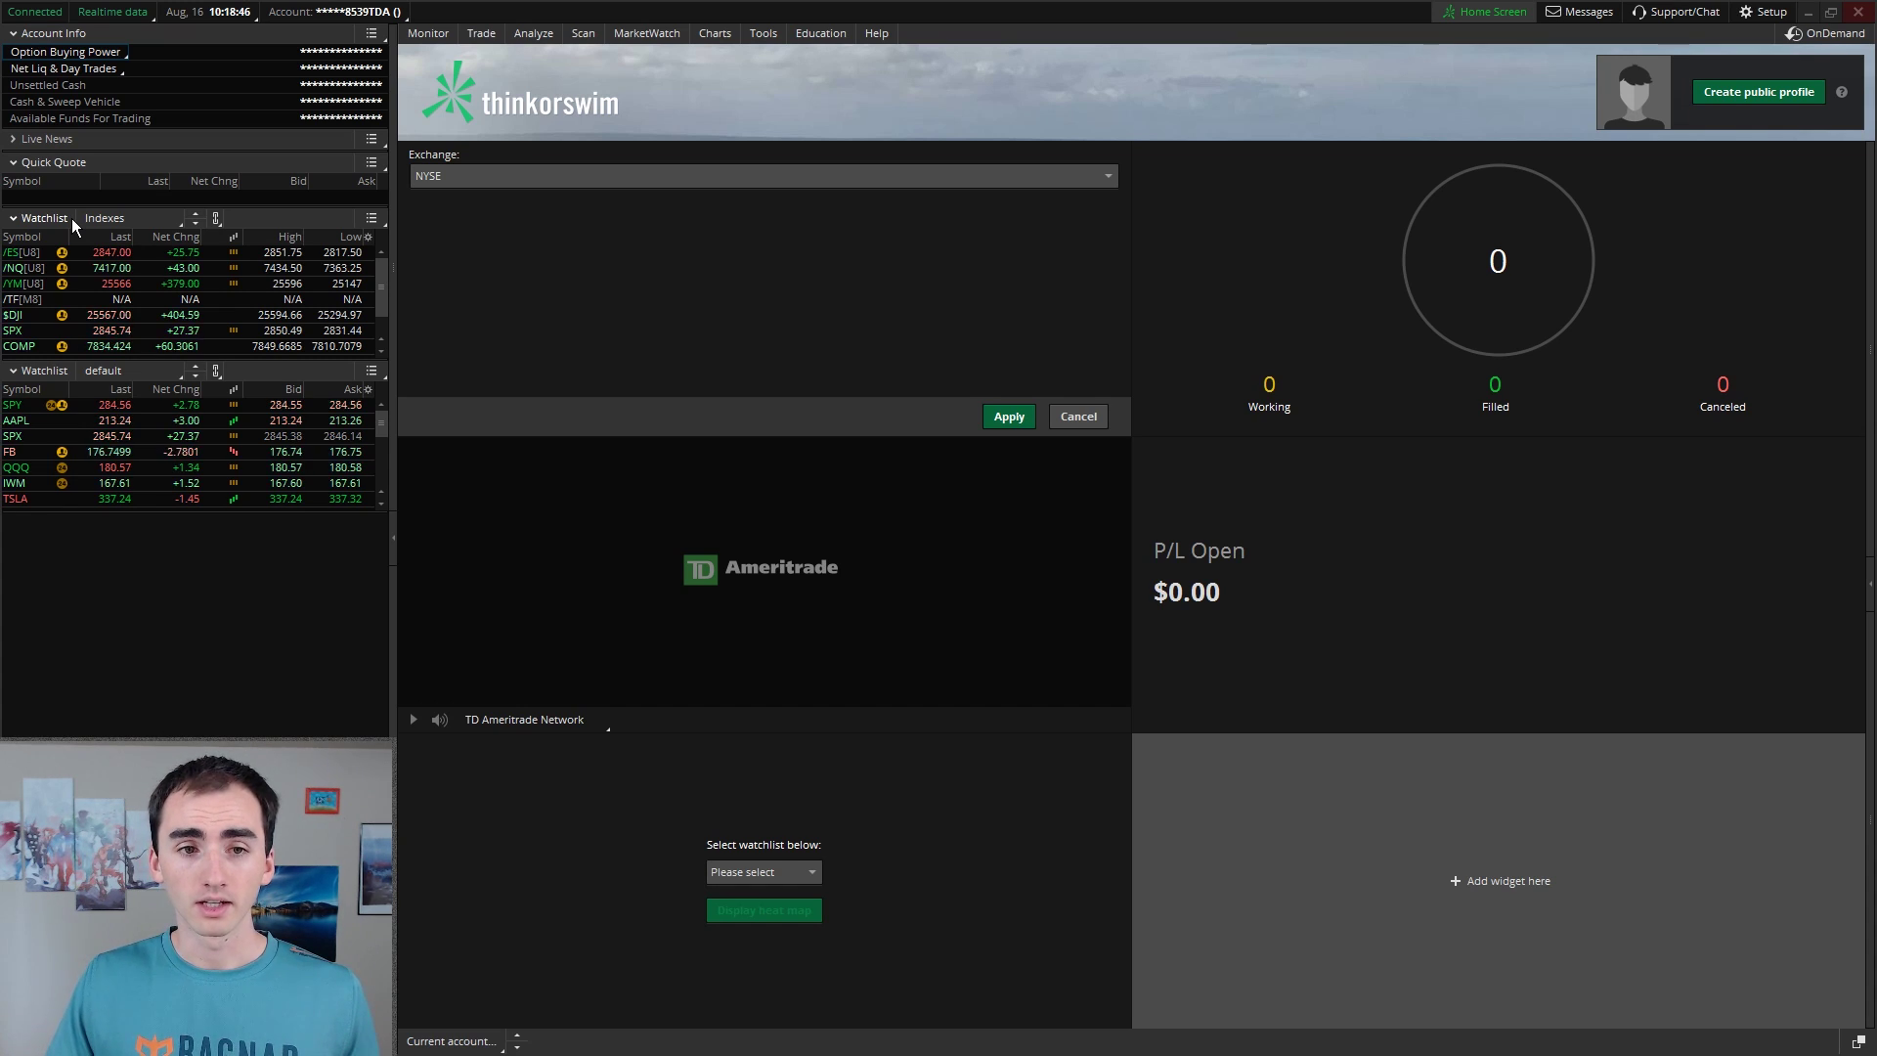
Collapse and restore the left sidebar, then switch to Monitor's Activity and Positions page
click(394, 544)
click(6, 547)
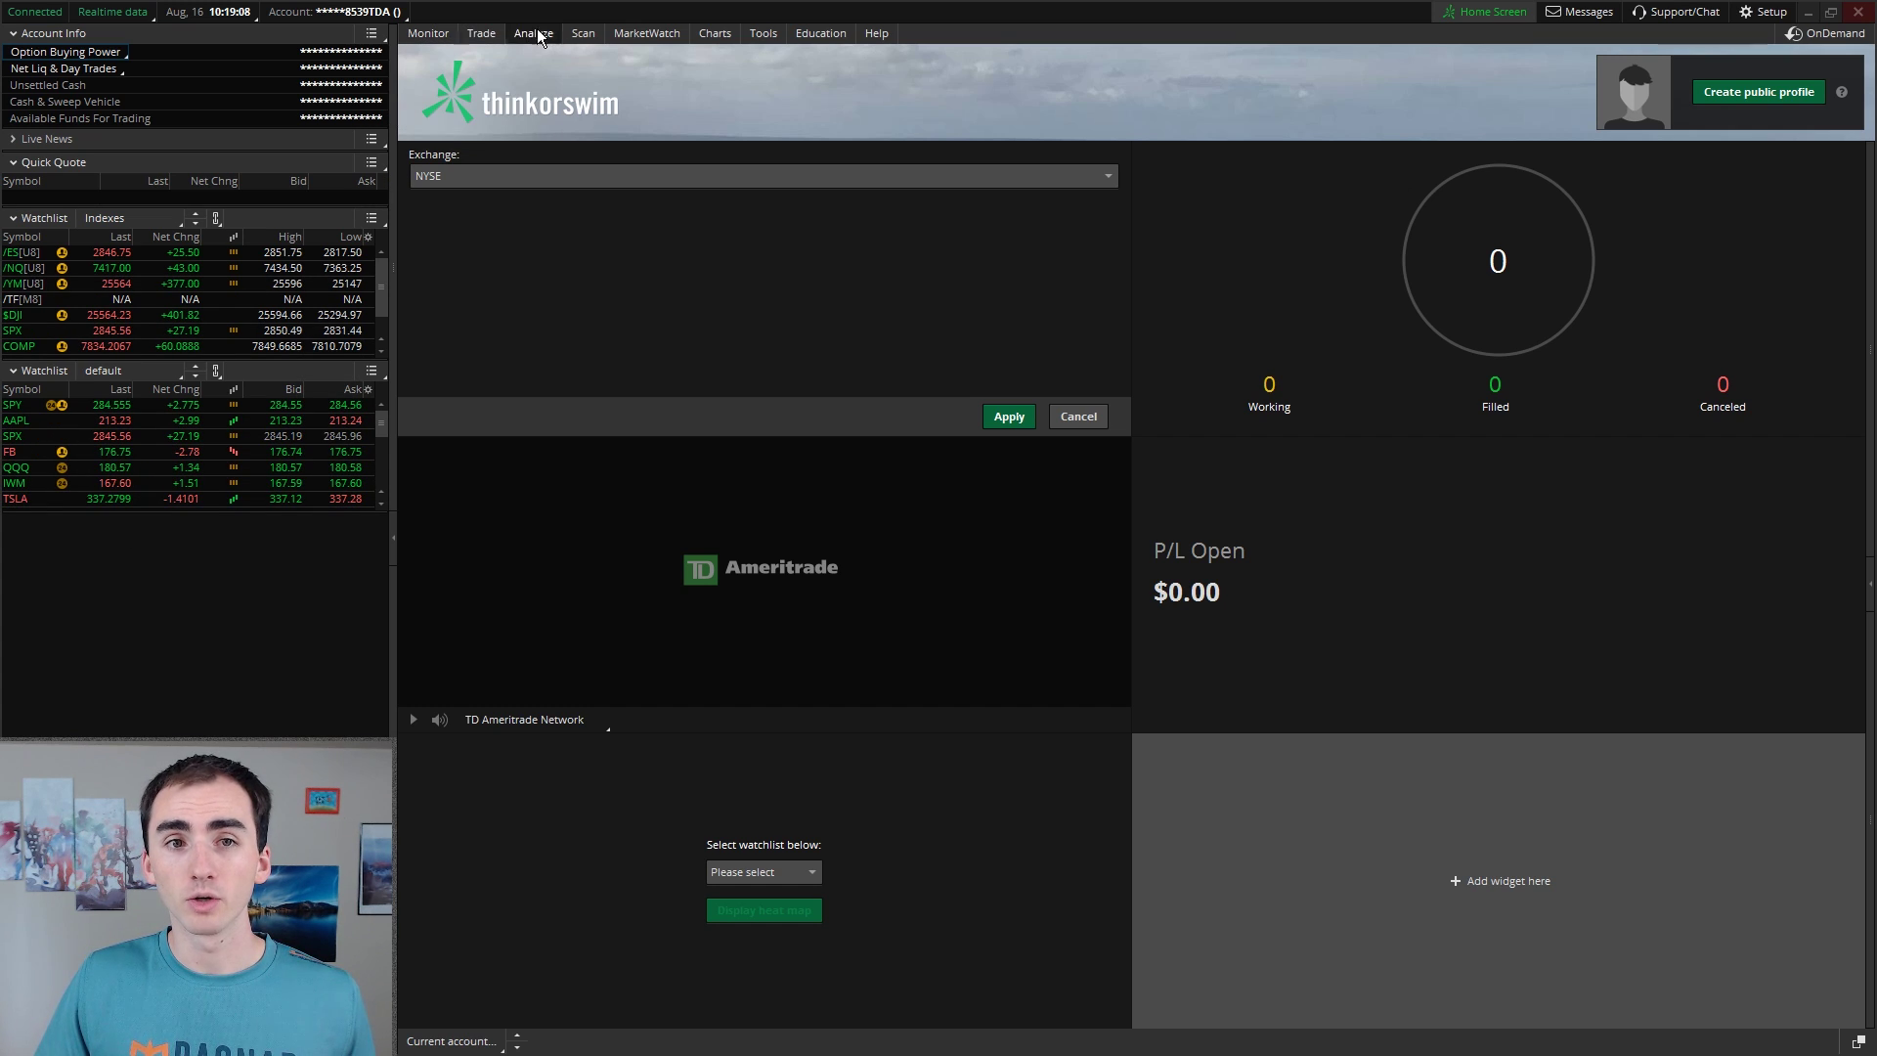
click(436, 29)
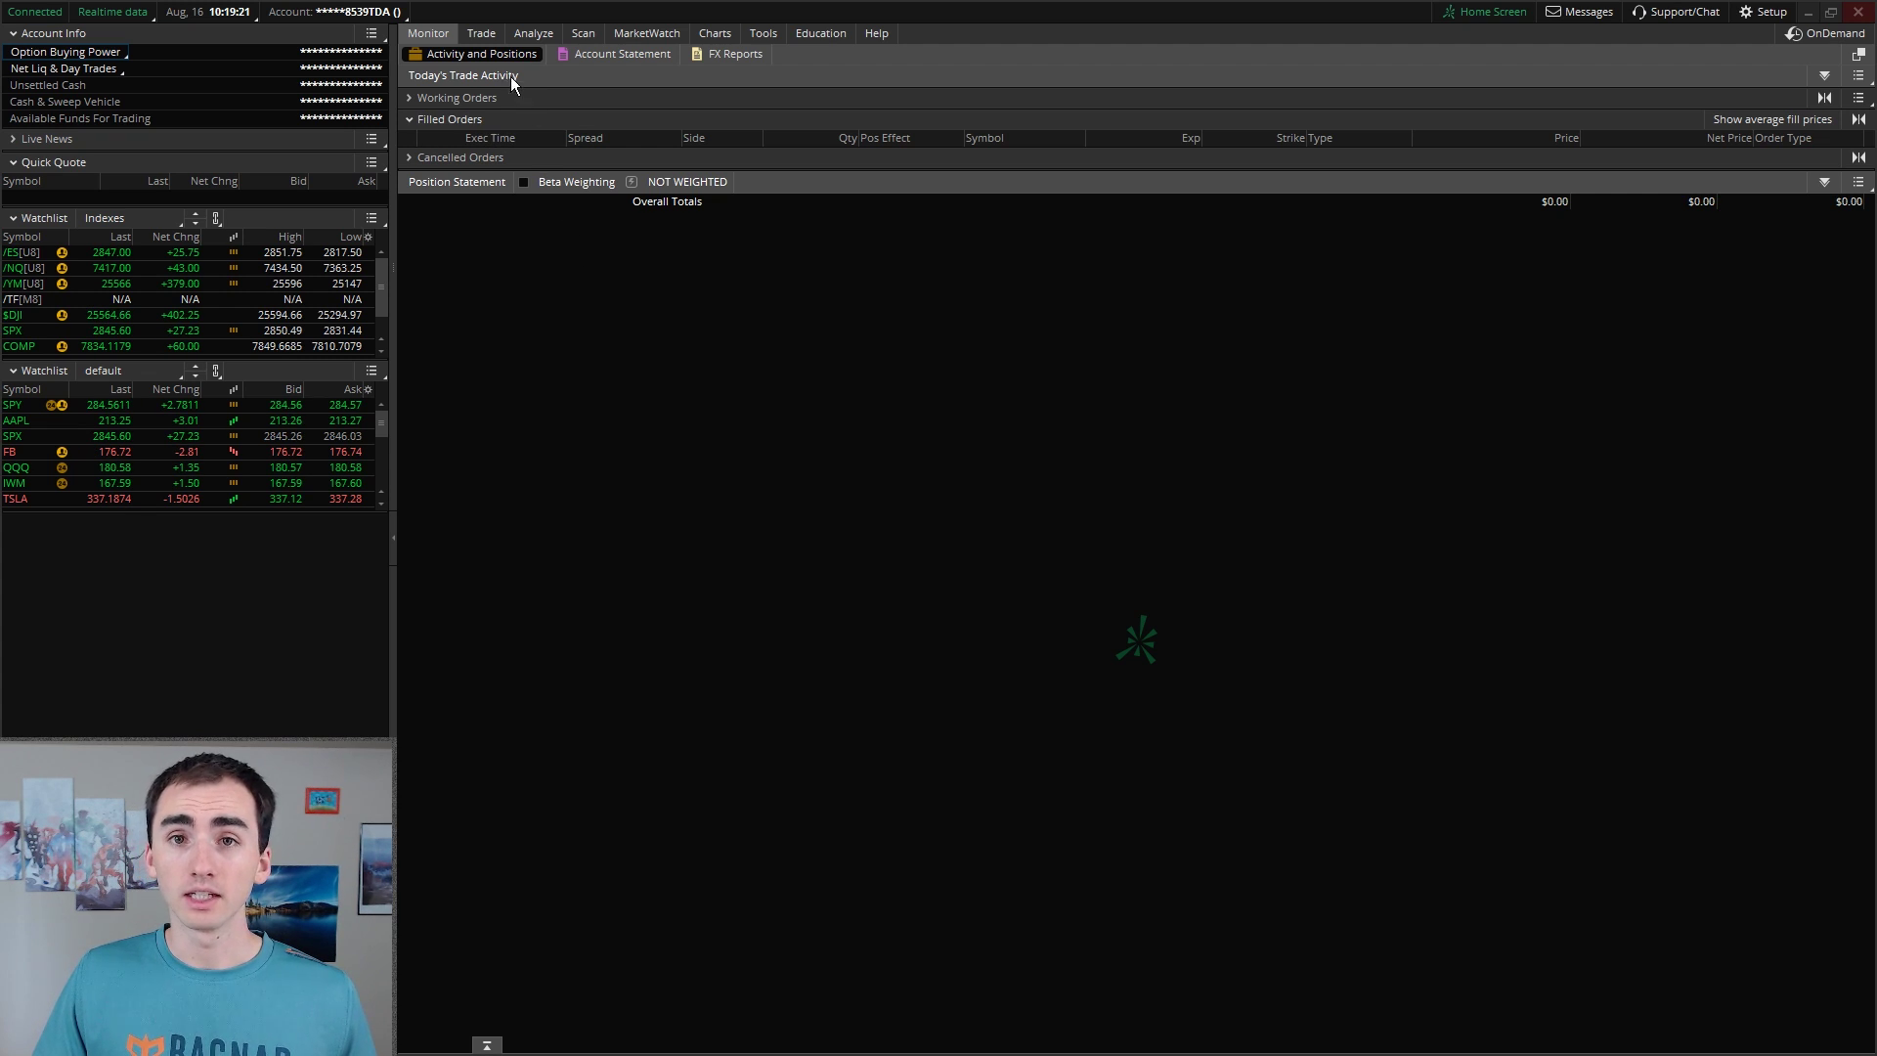
Load AMZN on the Trade tab's All Products page to show its quote and option chain
mouse_move(490, 36)
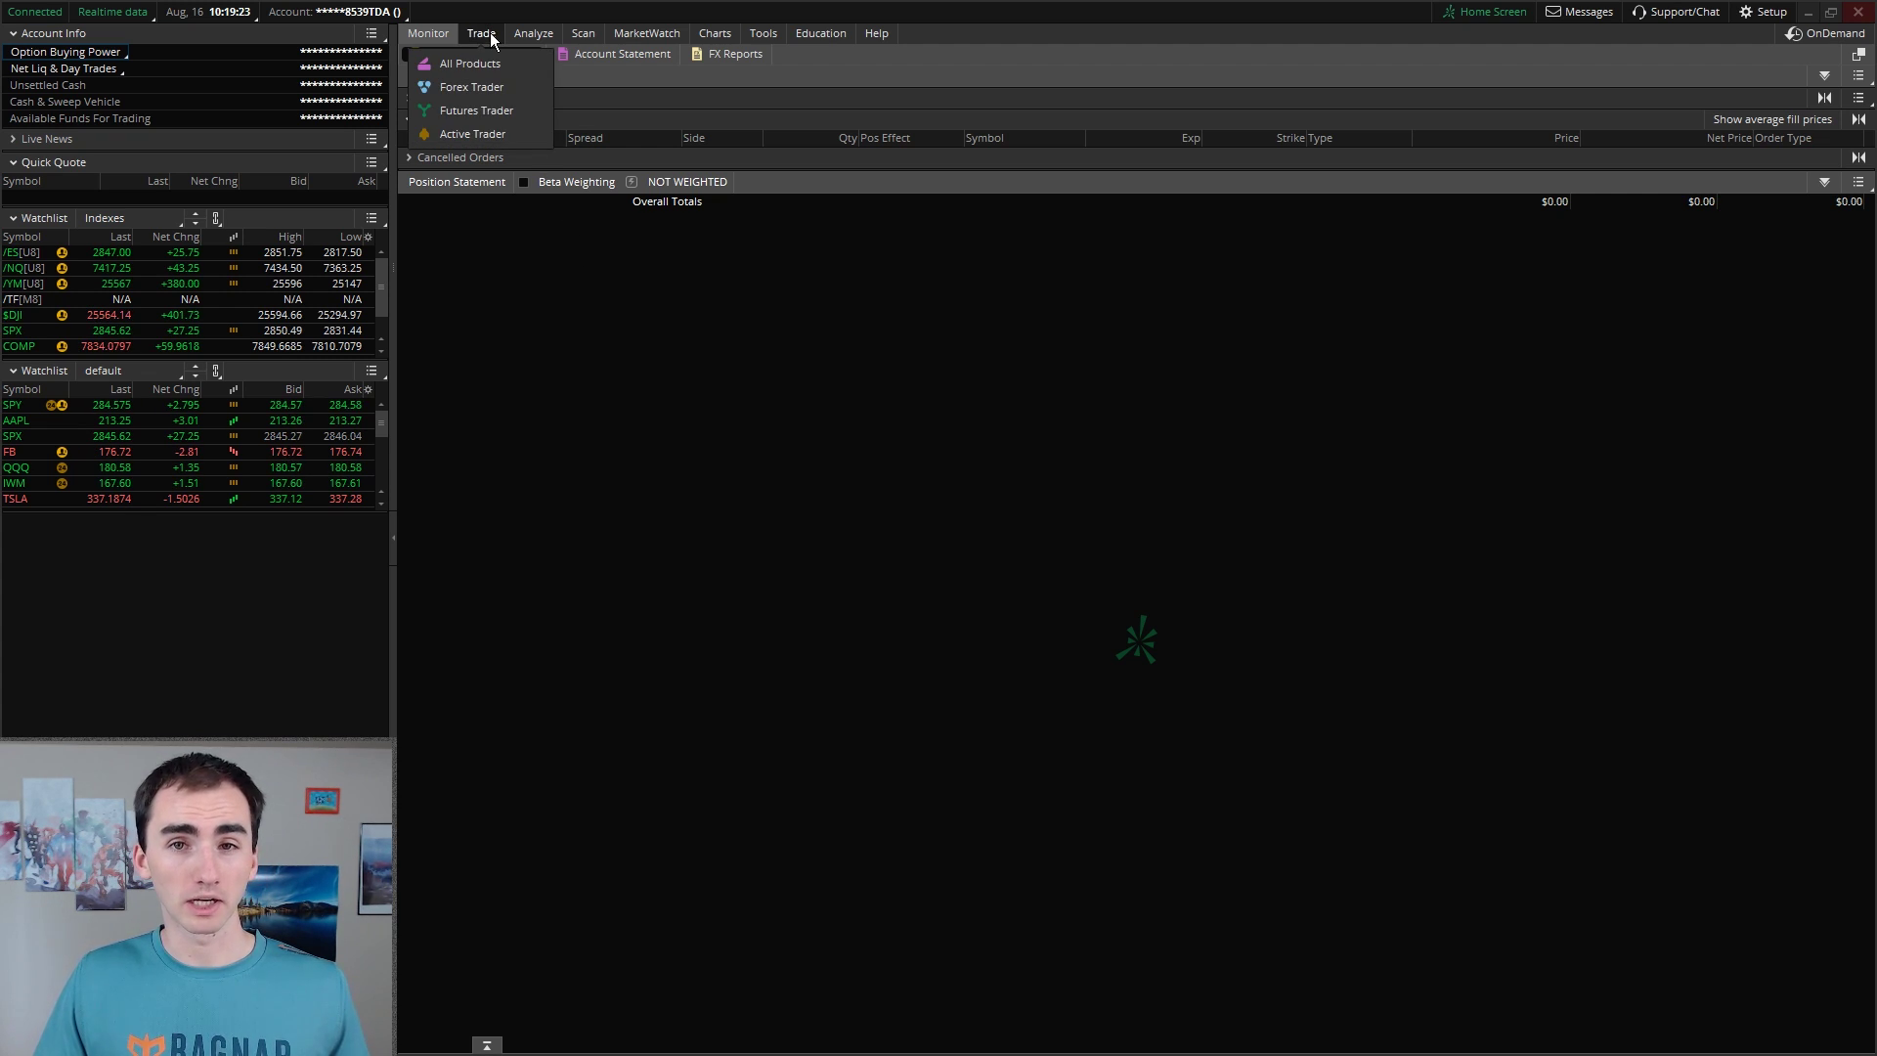
click(490, 32)
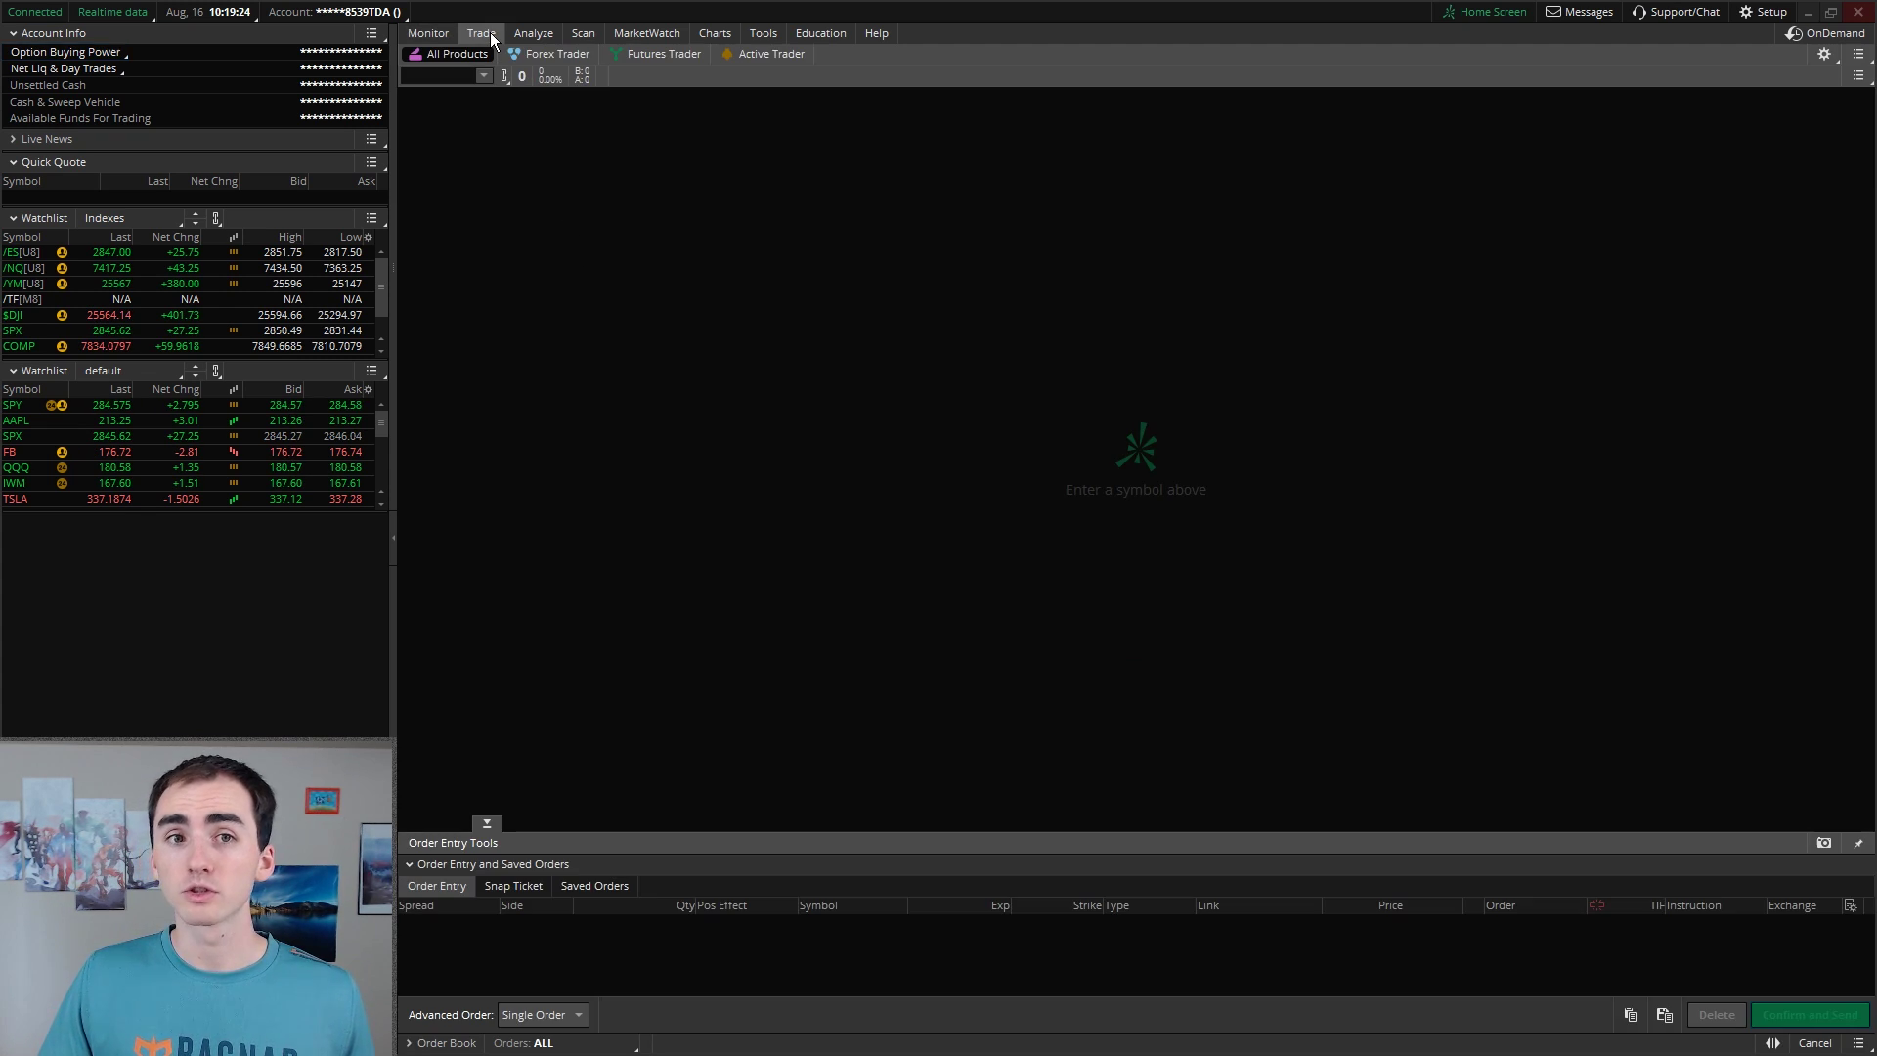
click(466, 77)
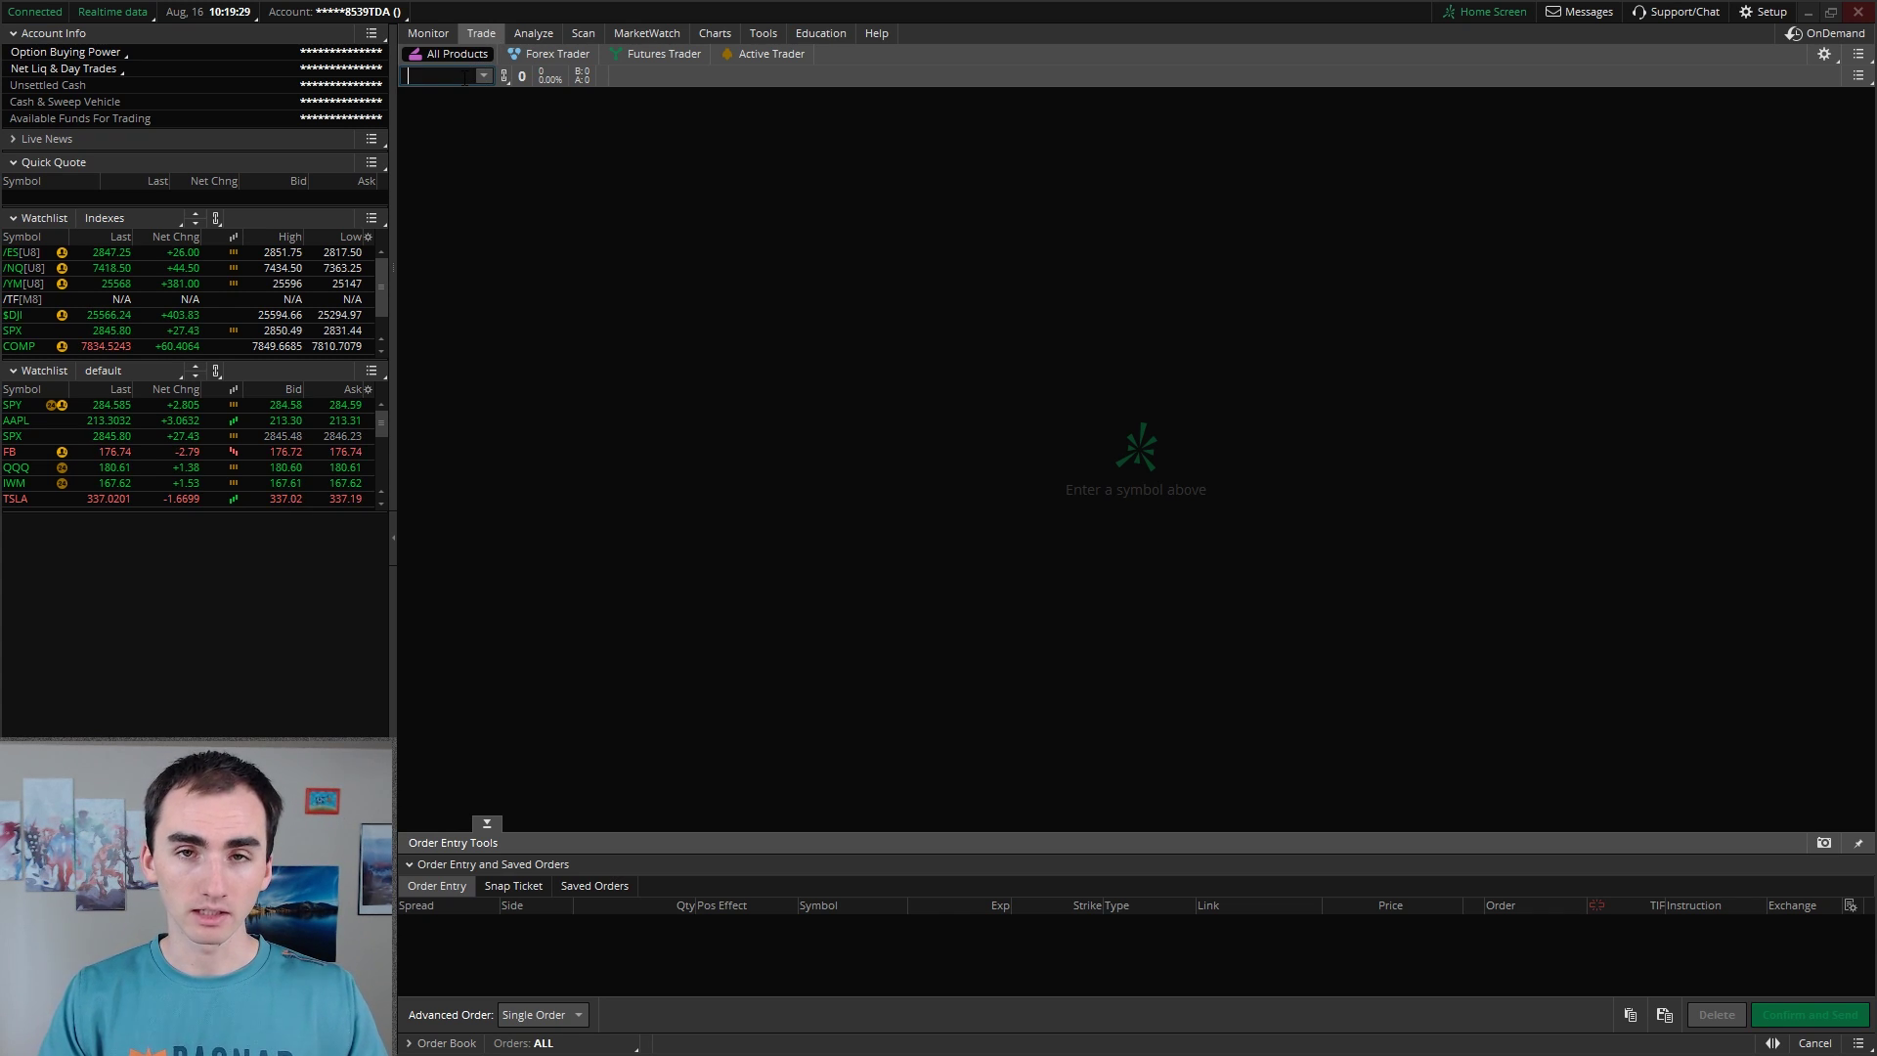
text(AMZN)
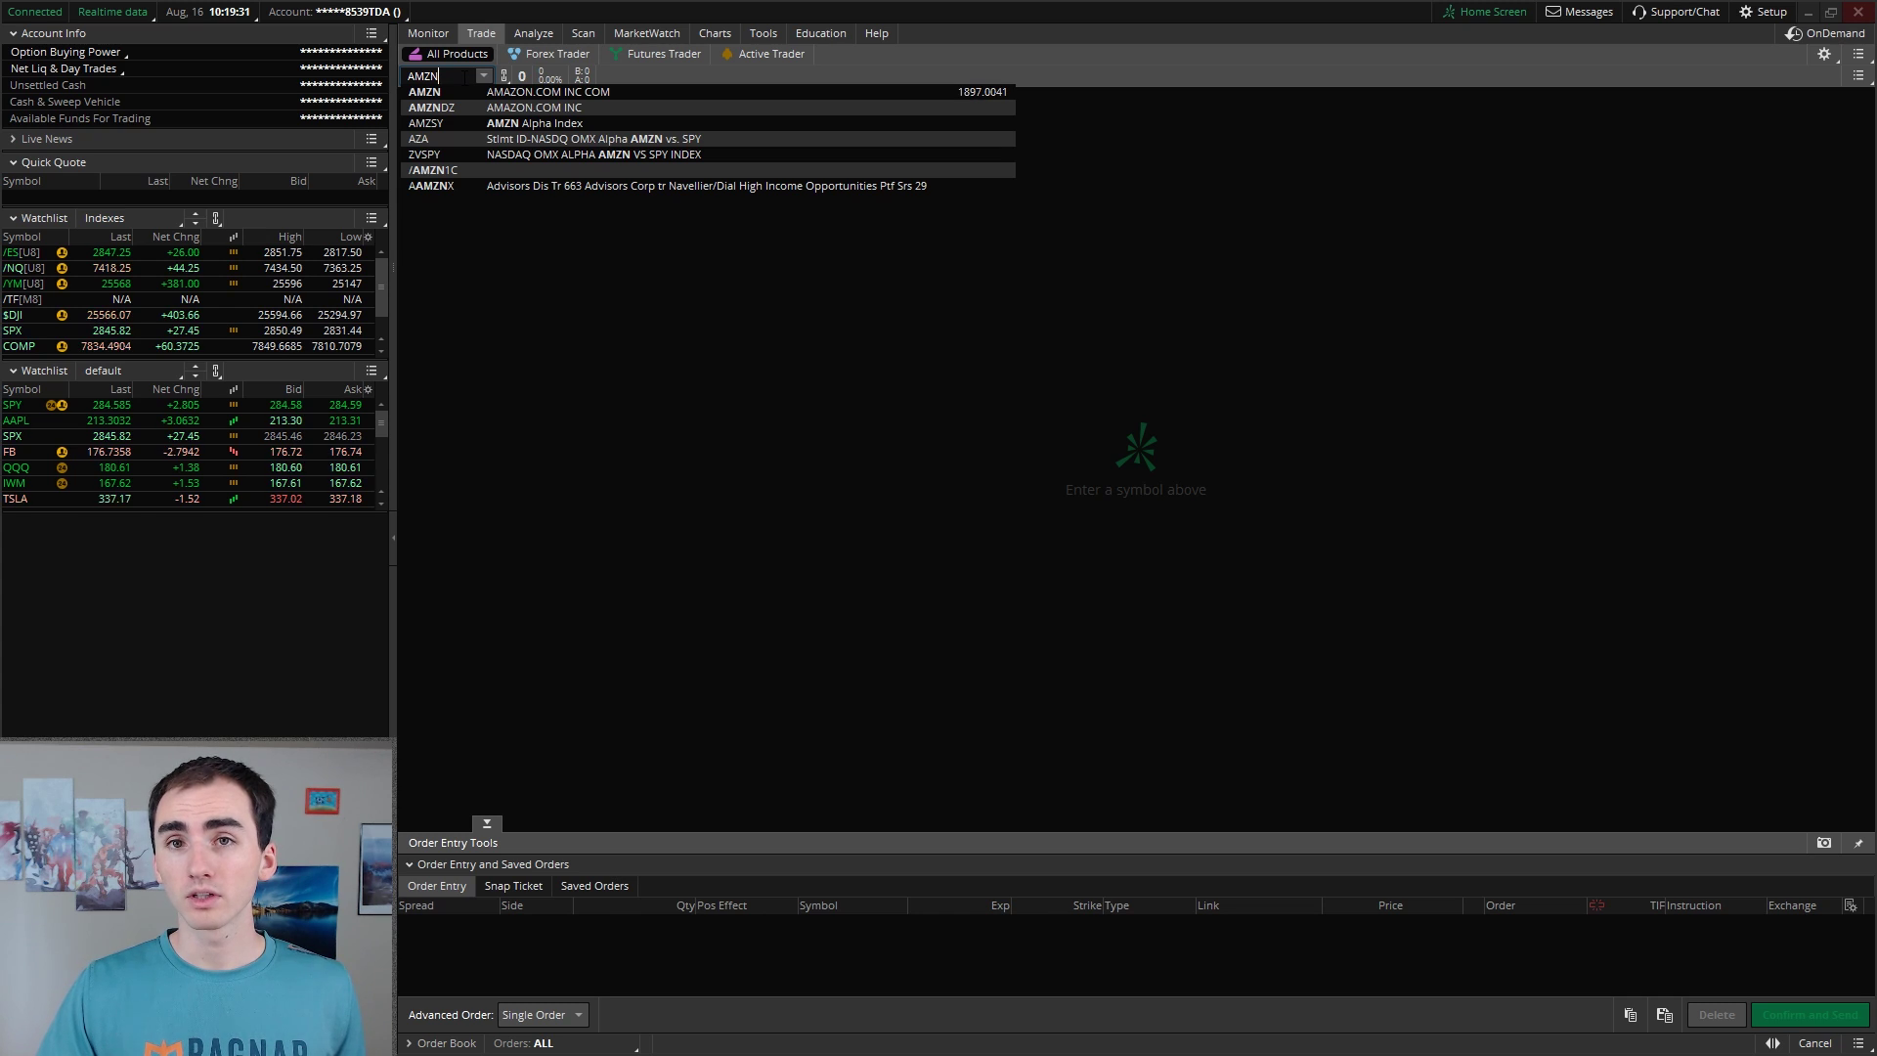
key(Return)
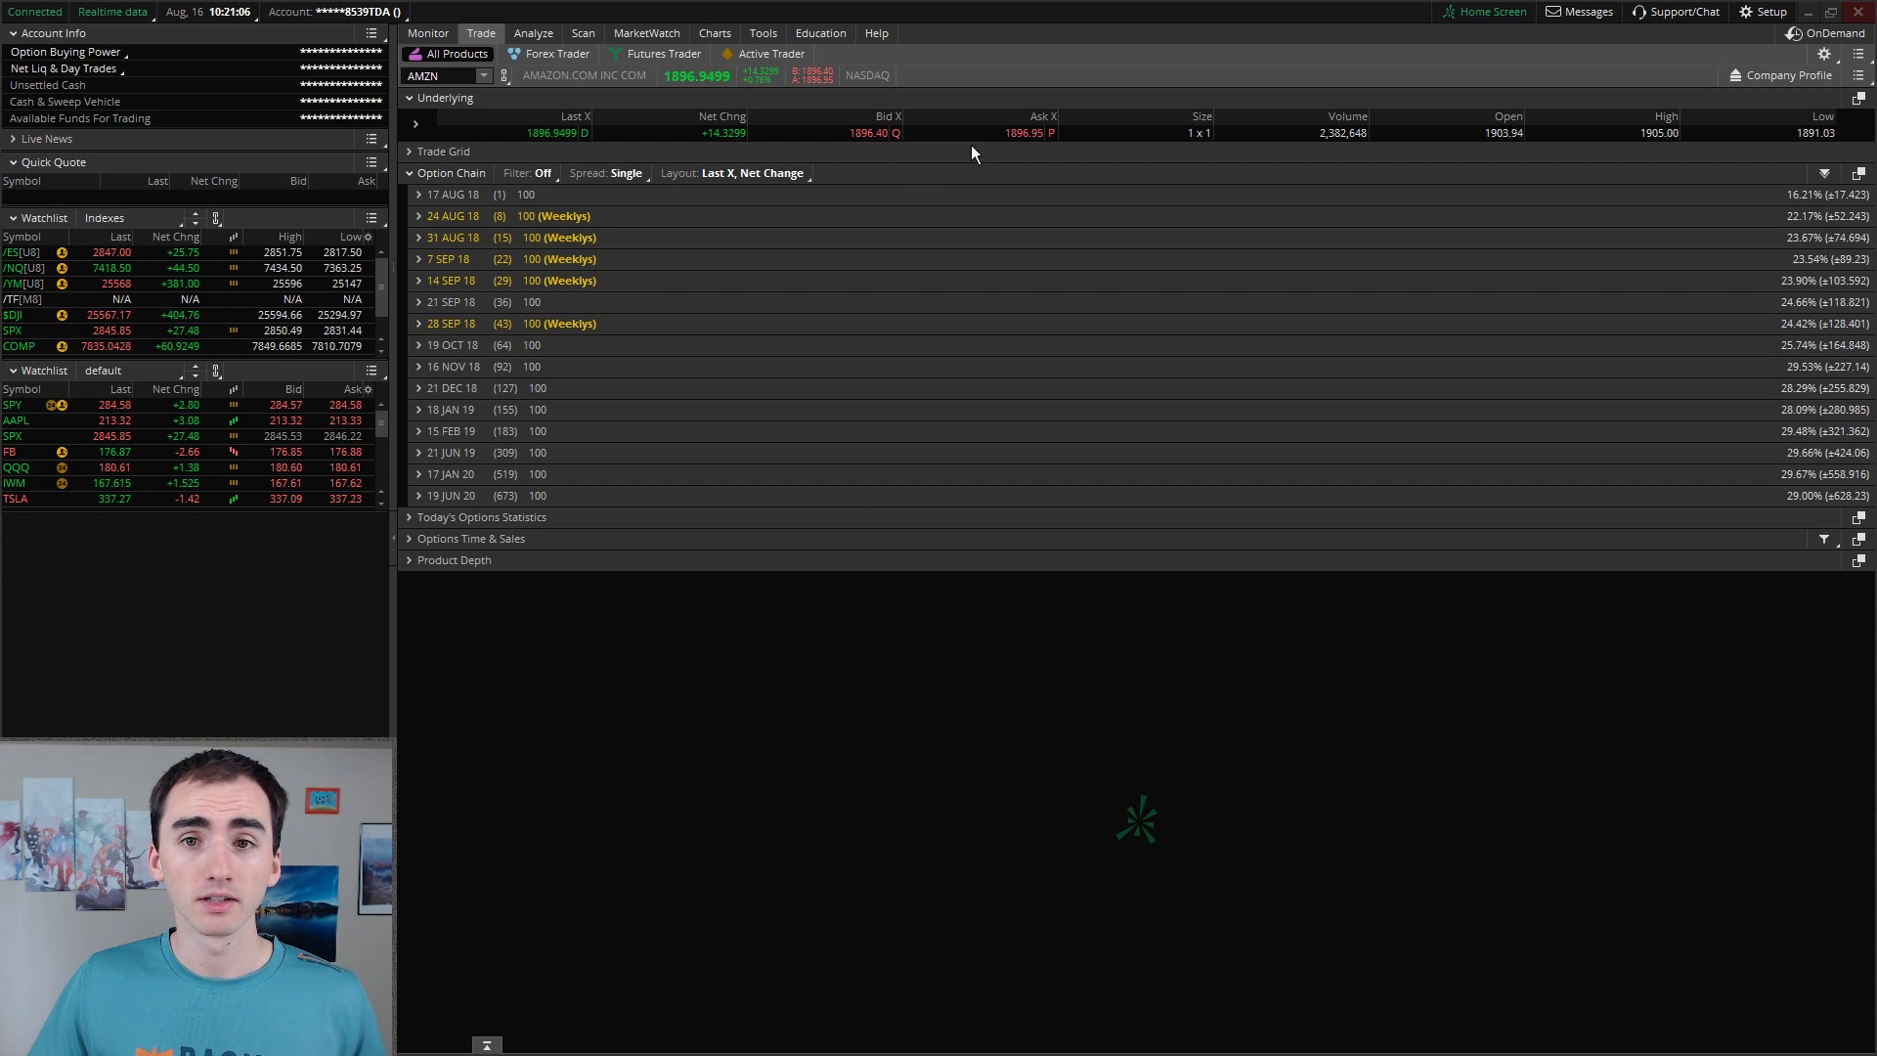
Stage an AMZN buy order at the ask price with quantity set to 1 share
click(995, 135)
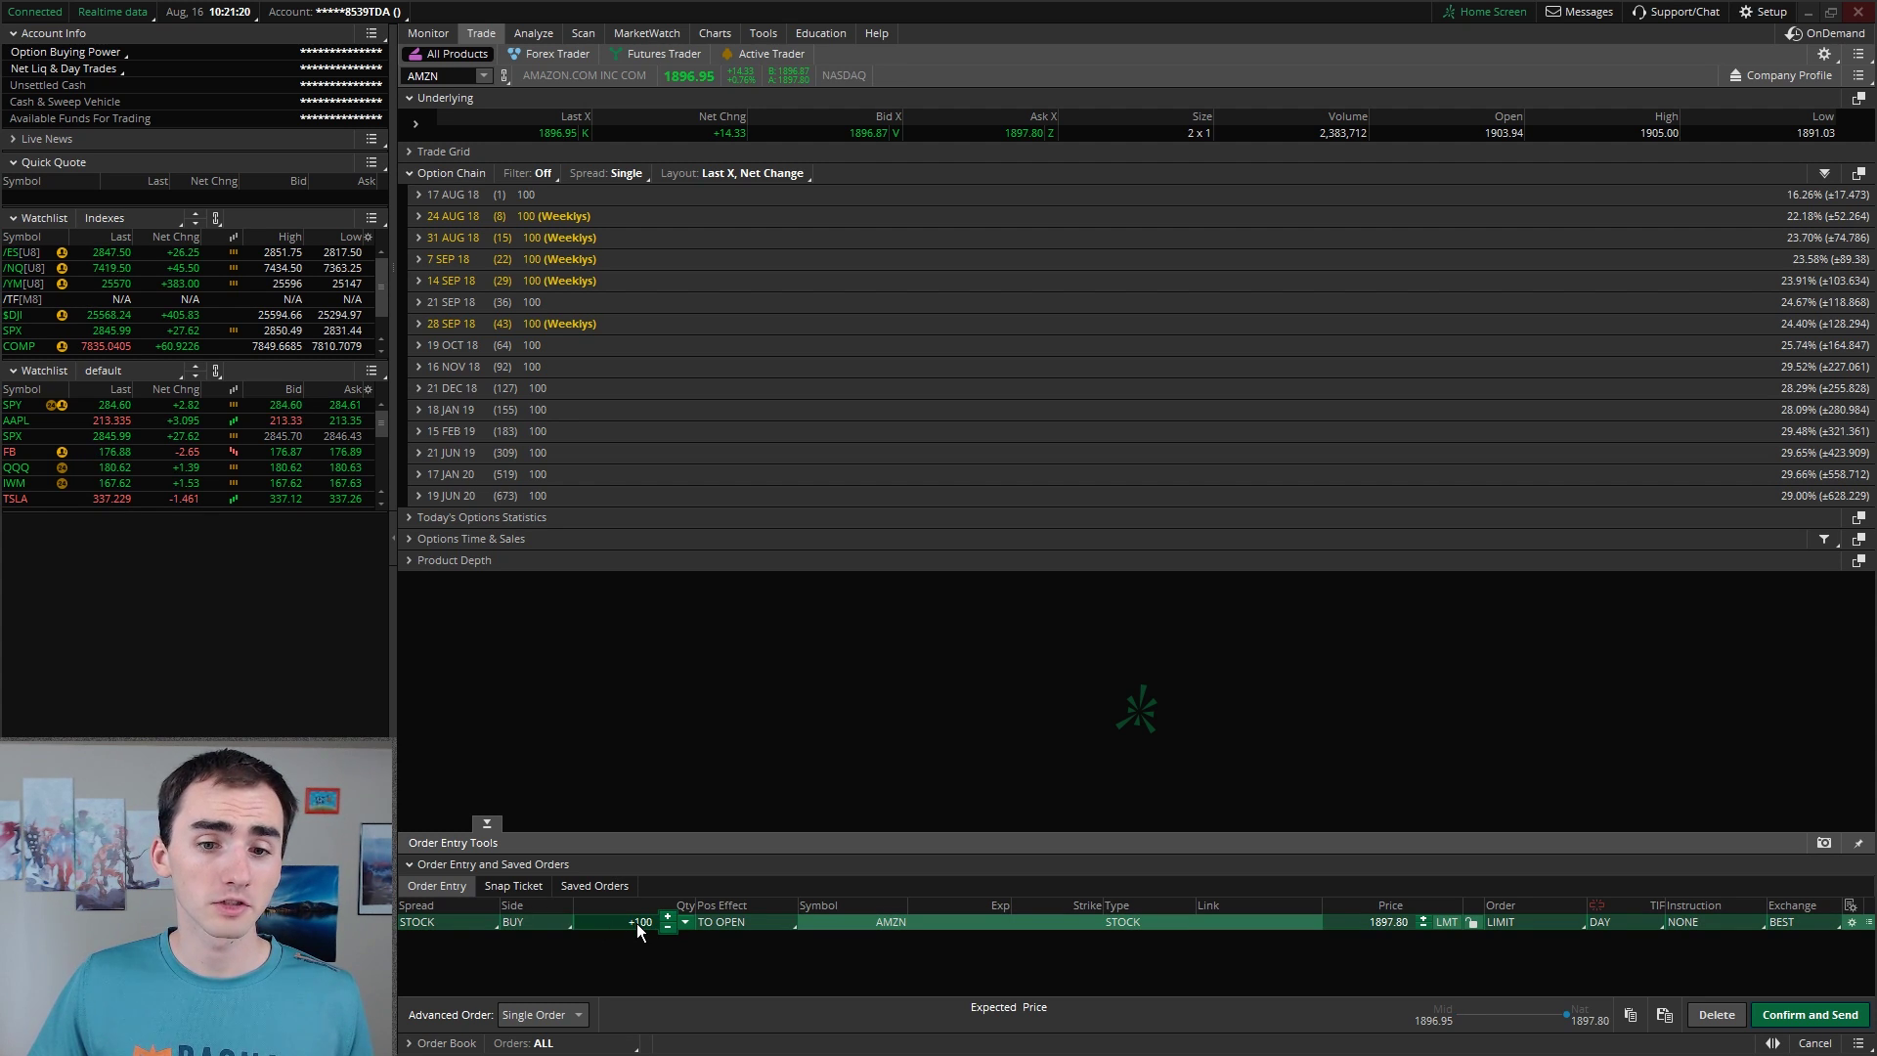
click(668, 926)
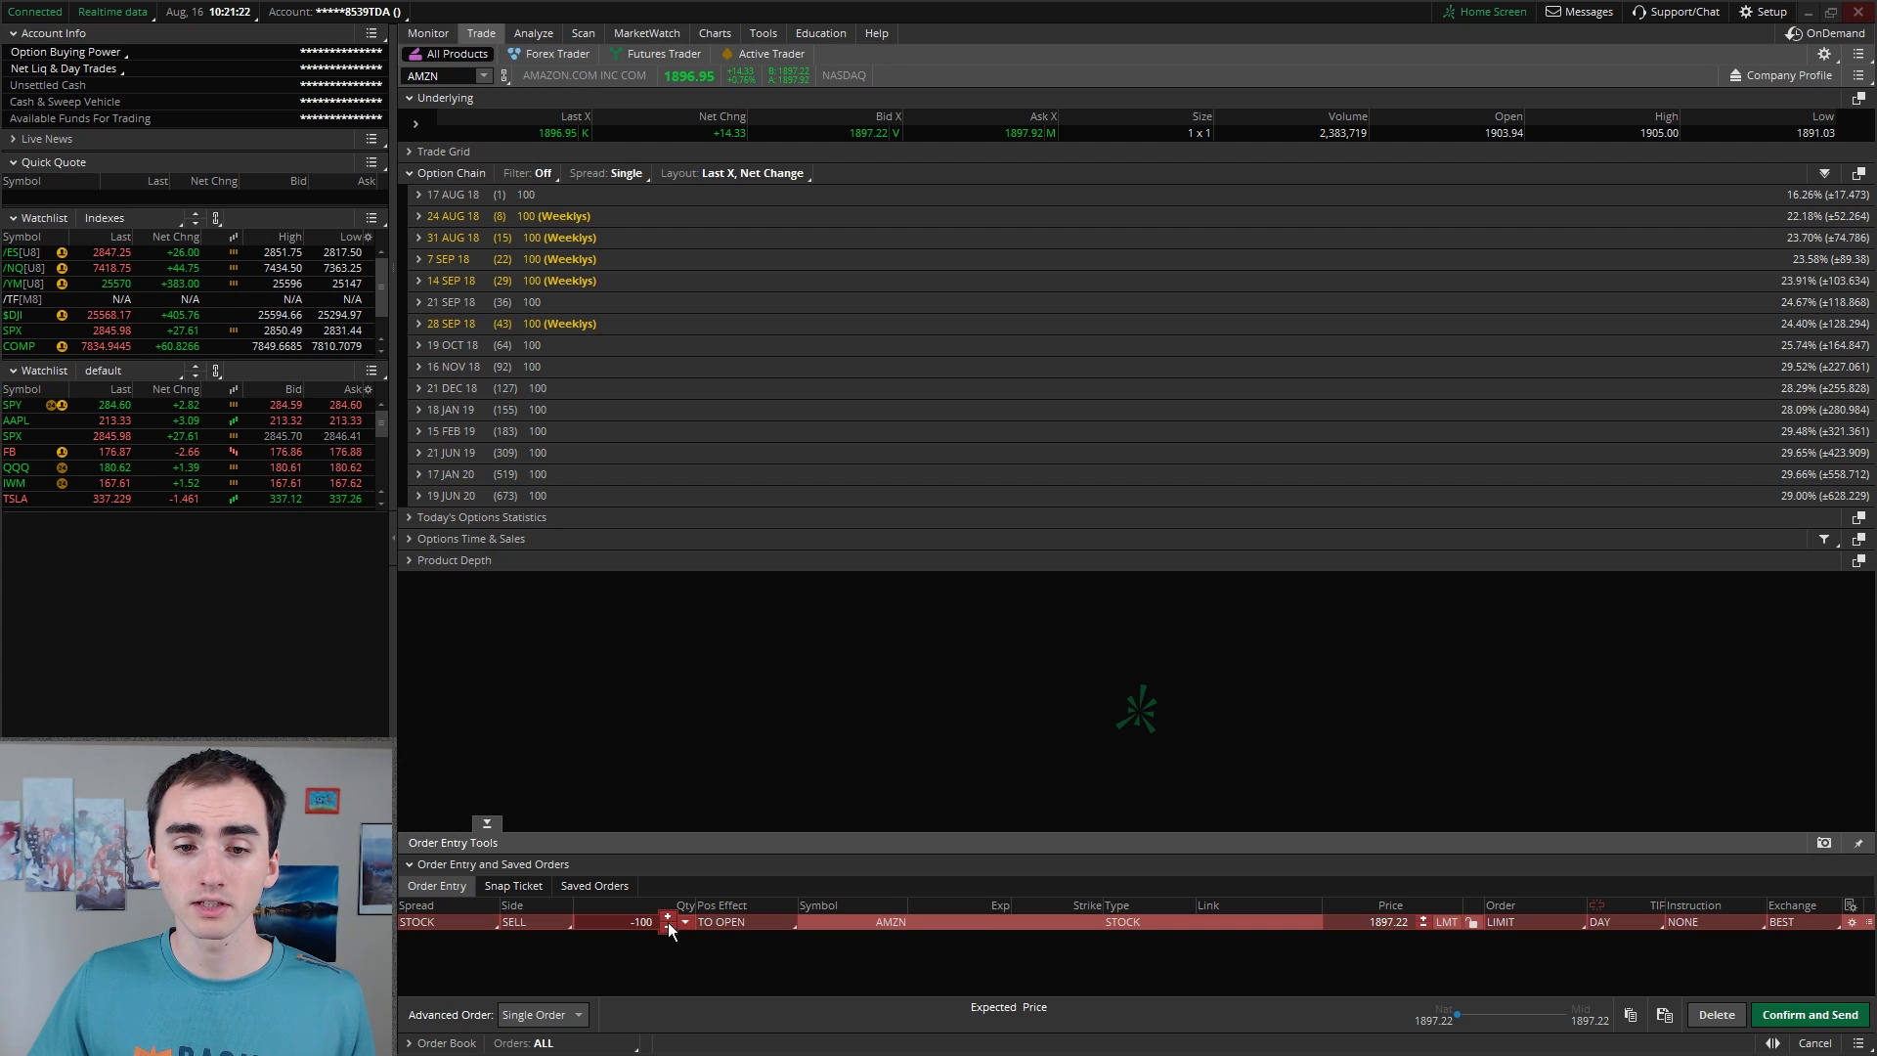
click(666, 919)
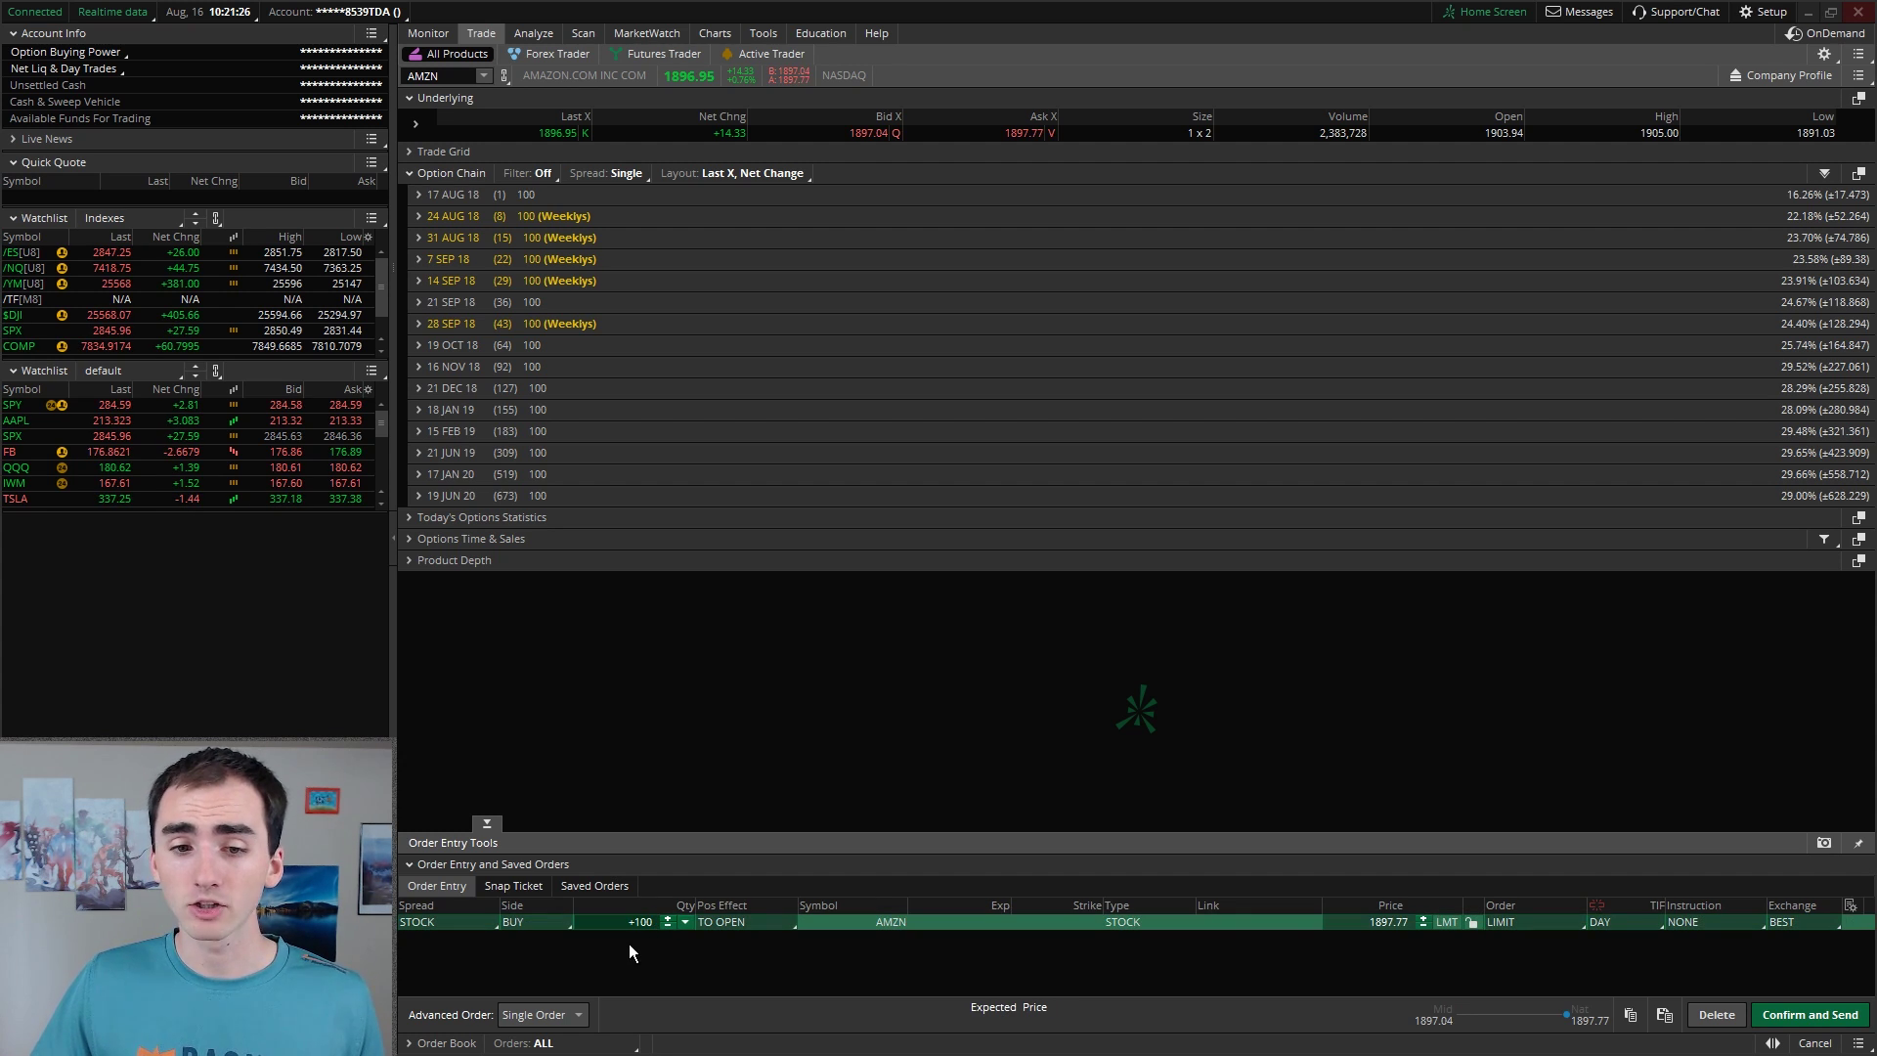
click(649, 921)
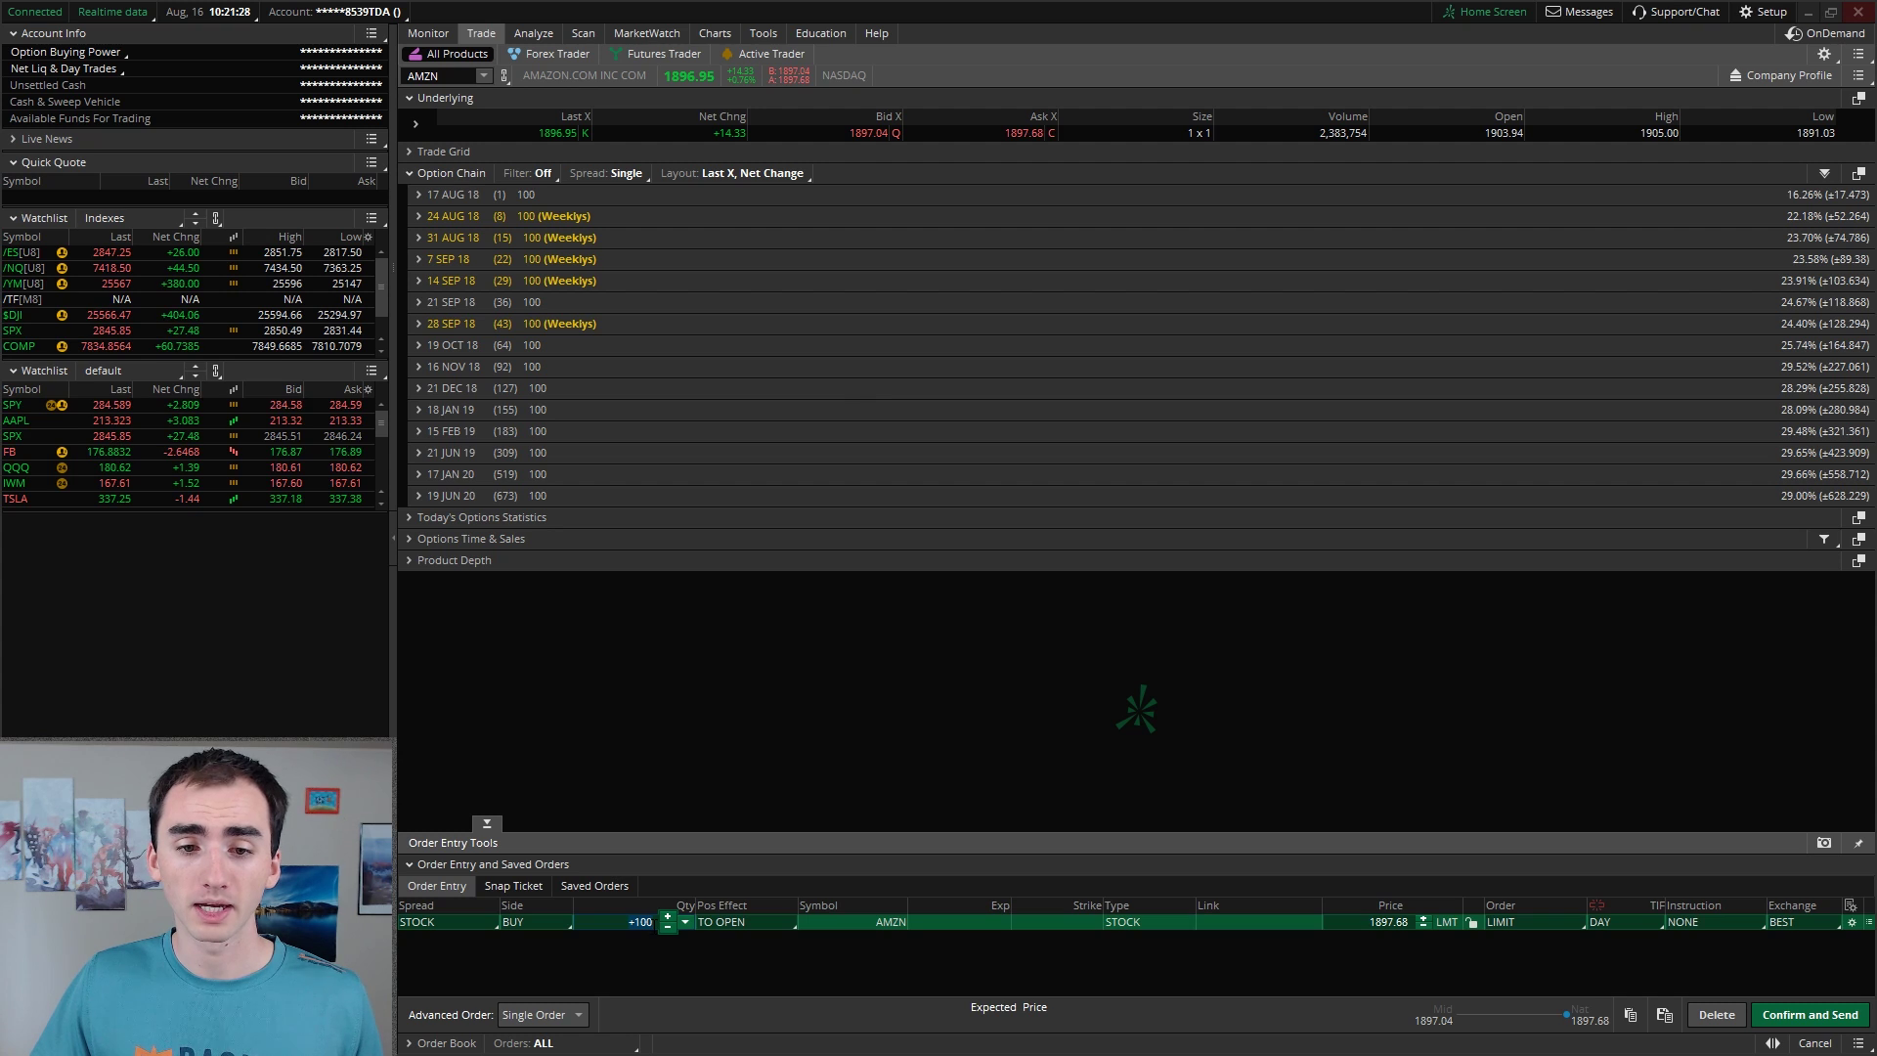
text(1)
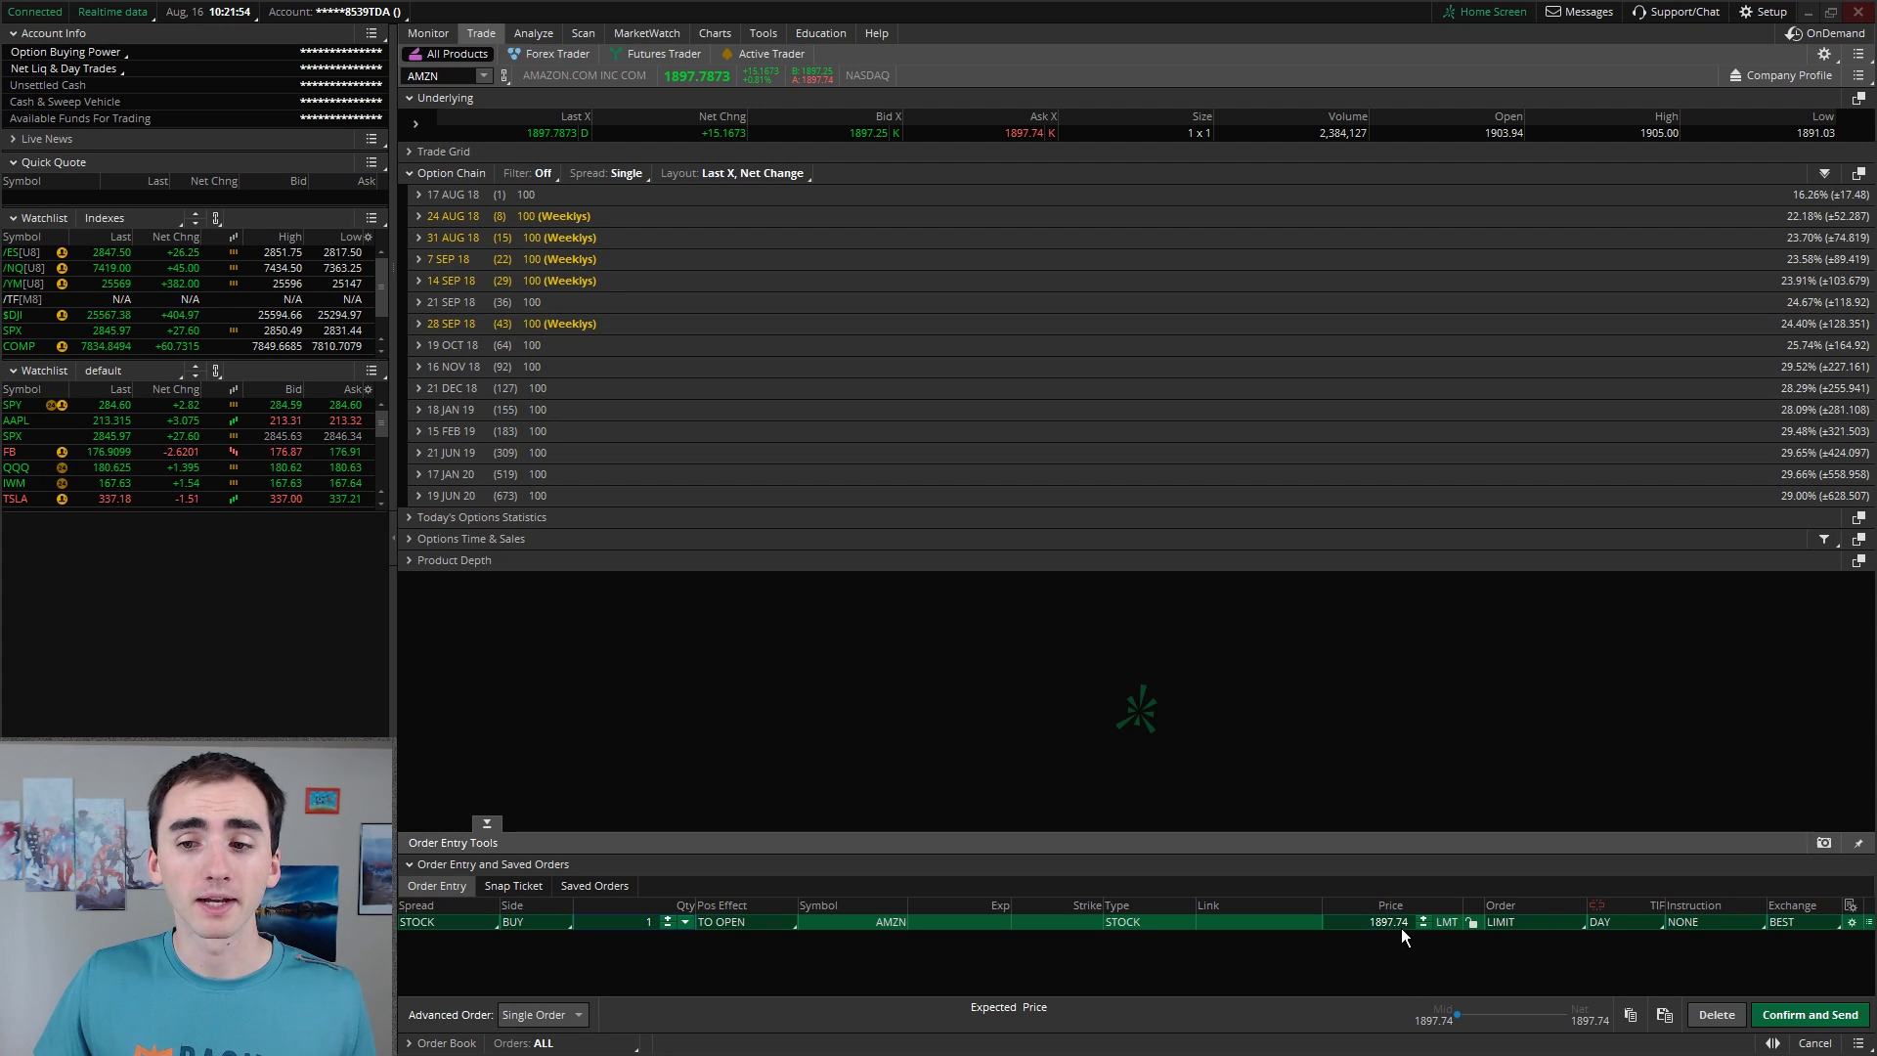
Toggle the price lock, nudge the price, and enter 500 as the AMZN order's limit price
click(1471, 922)
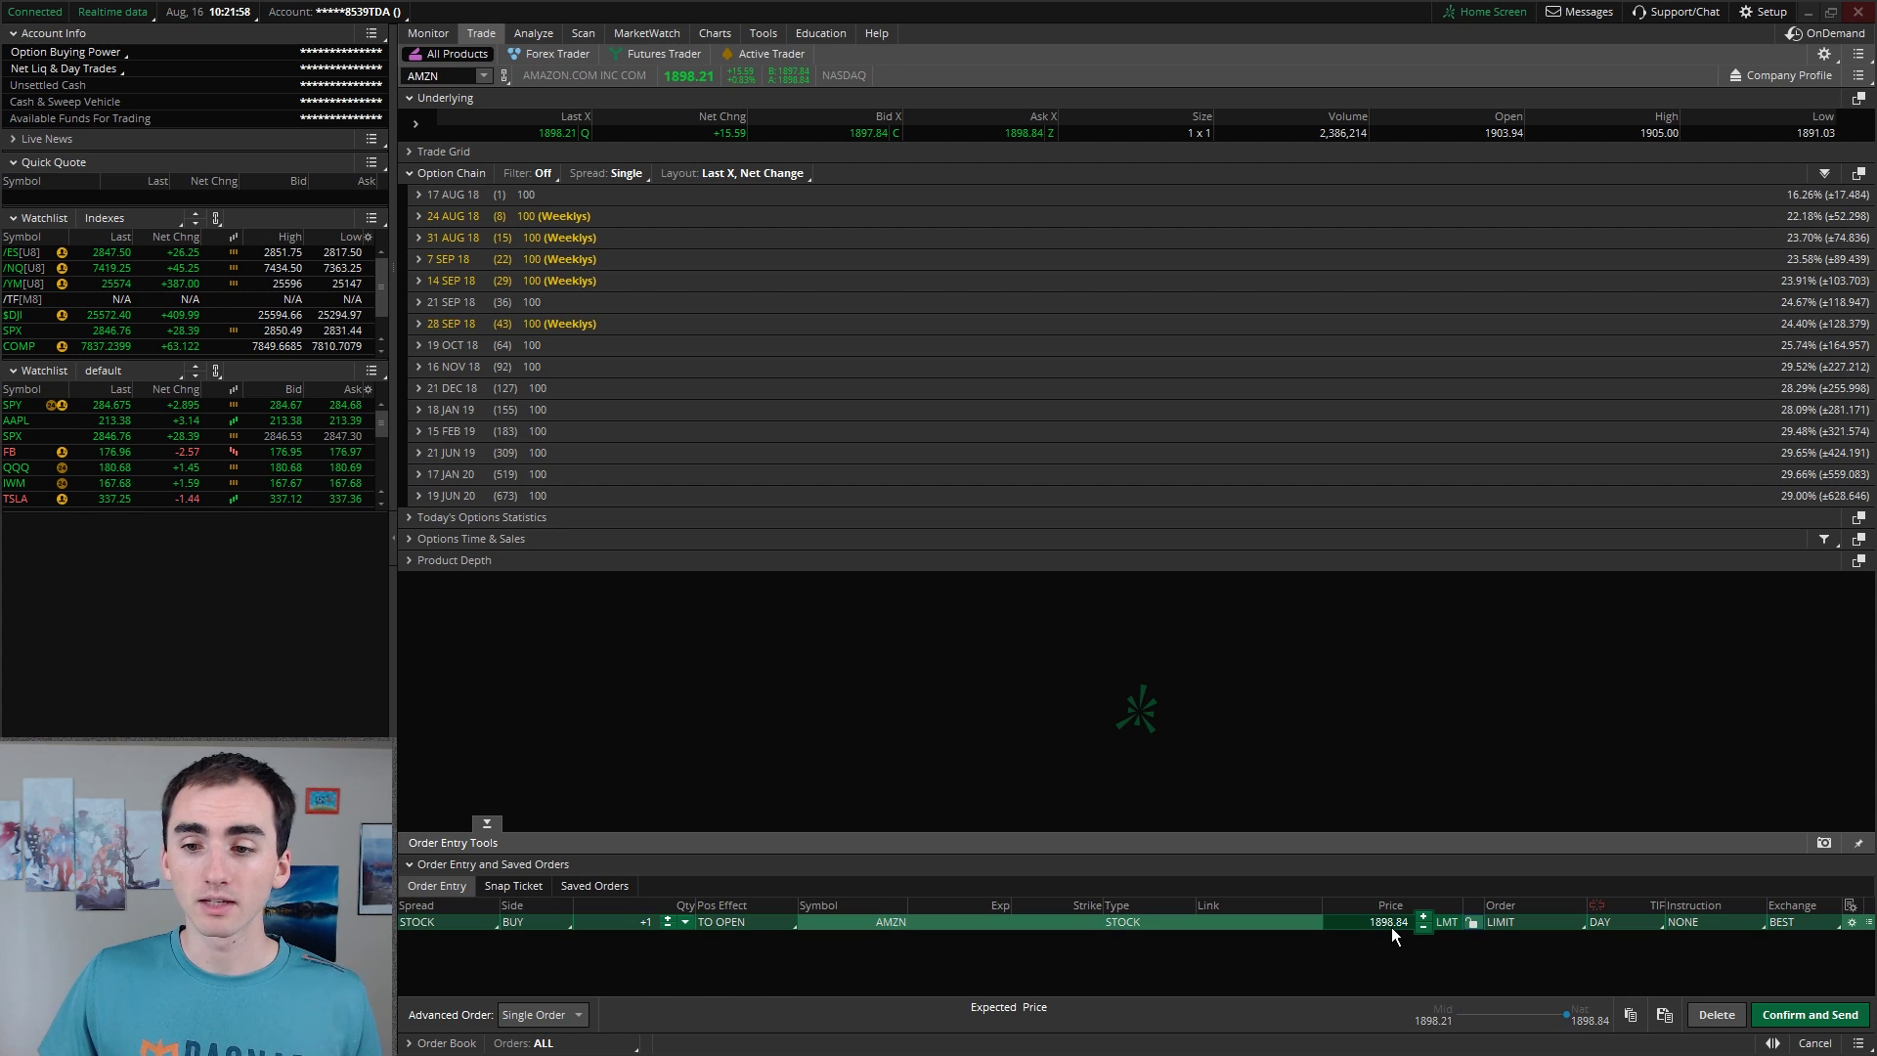
click(1471, 924)
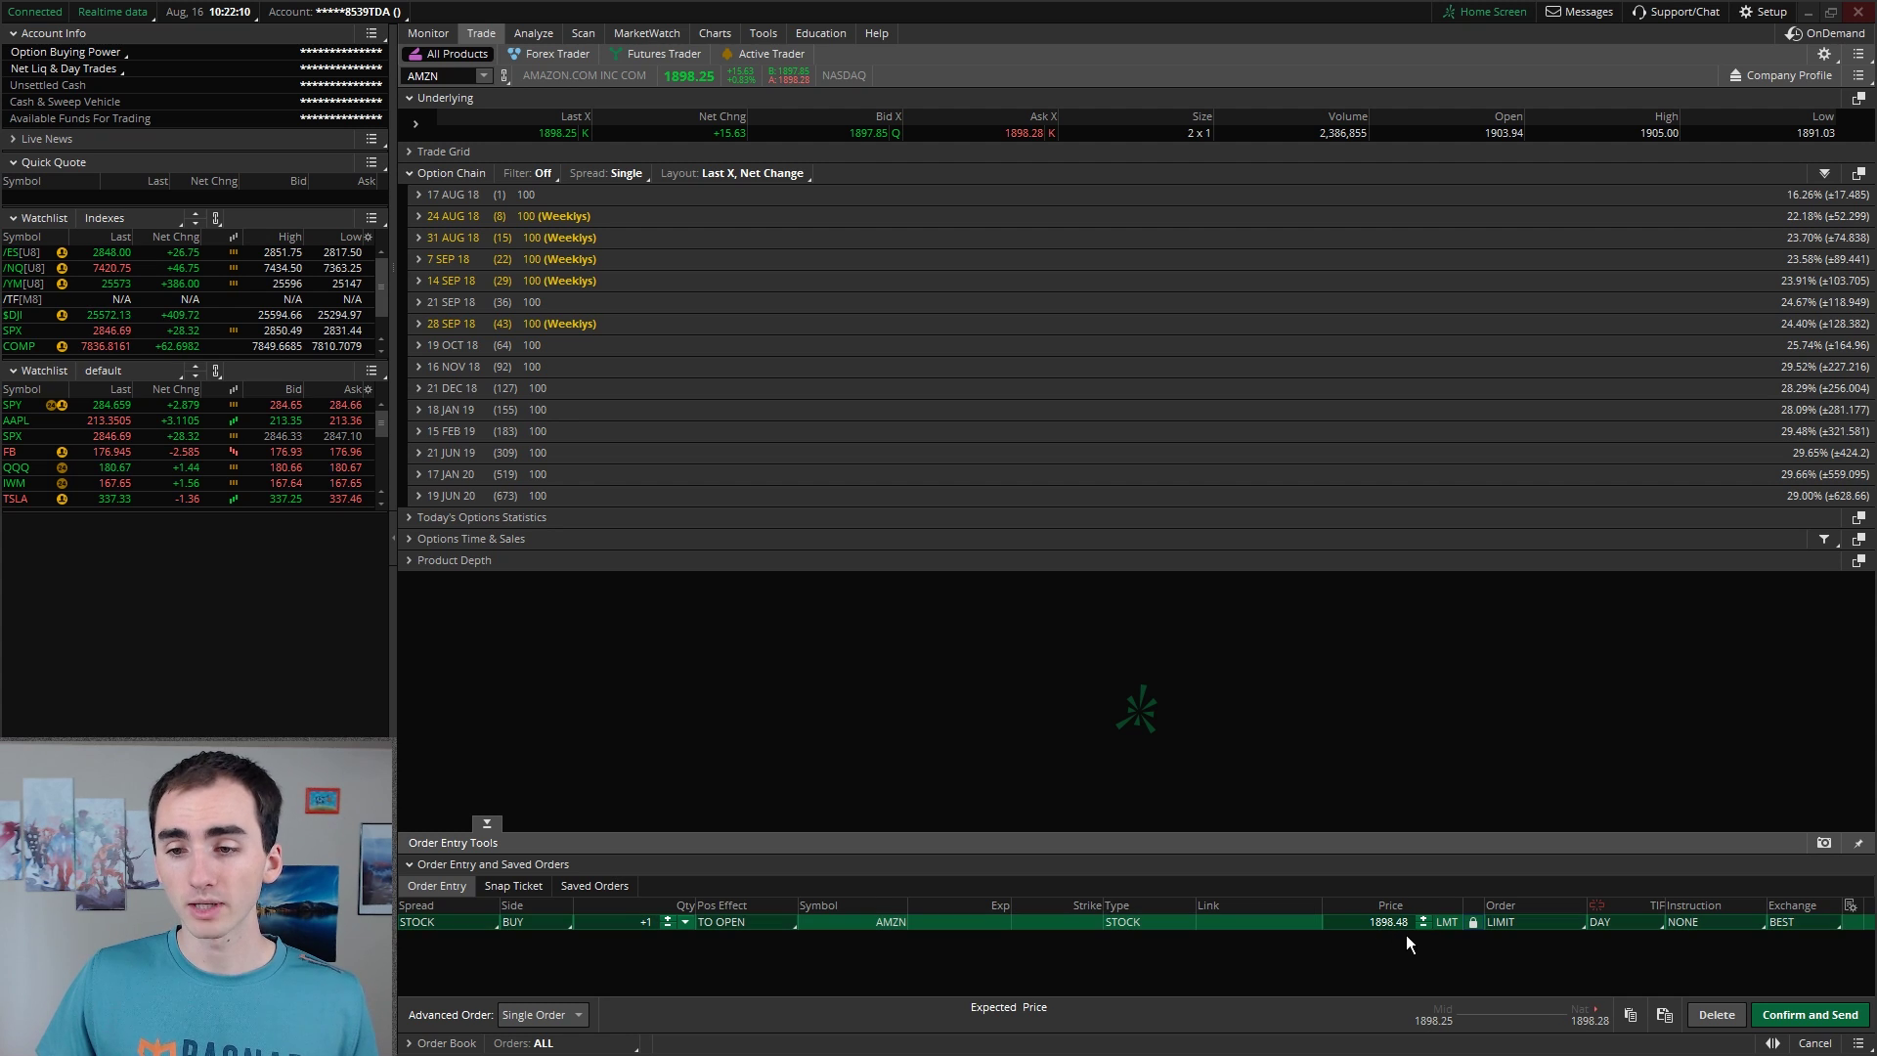
click(1474, 920)
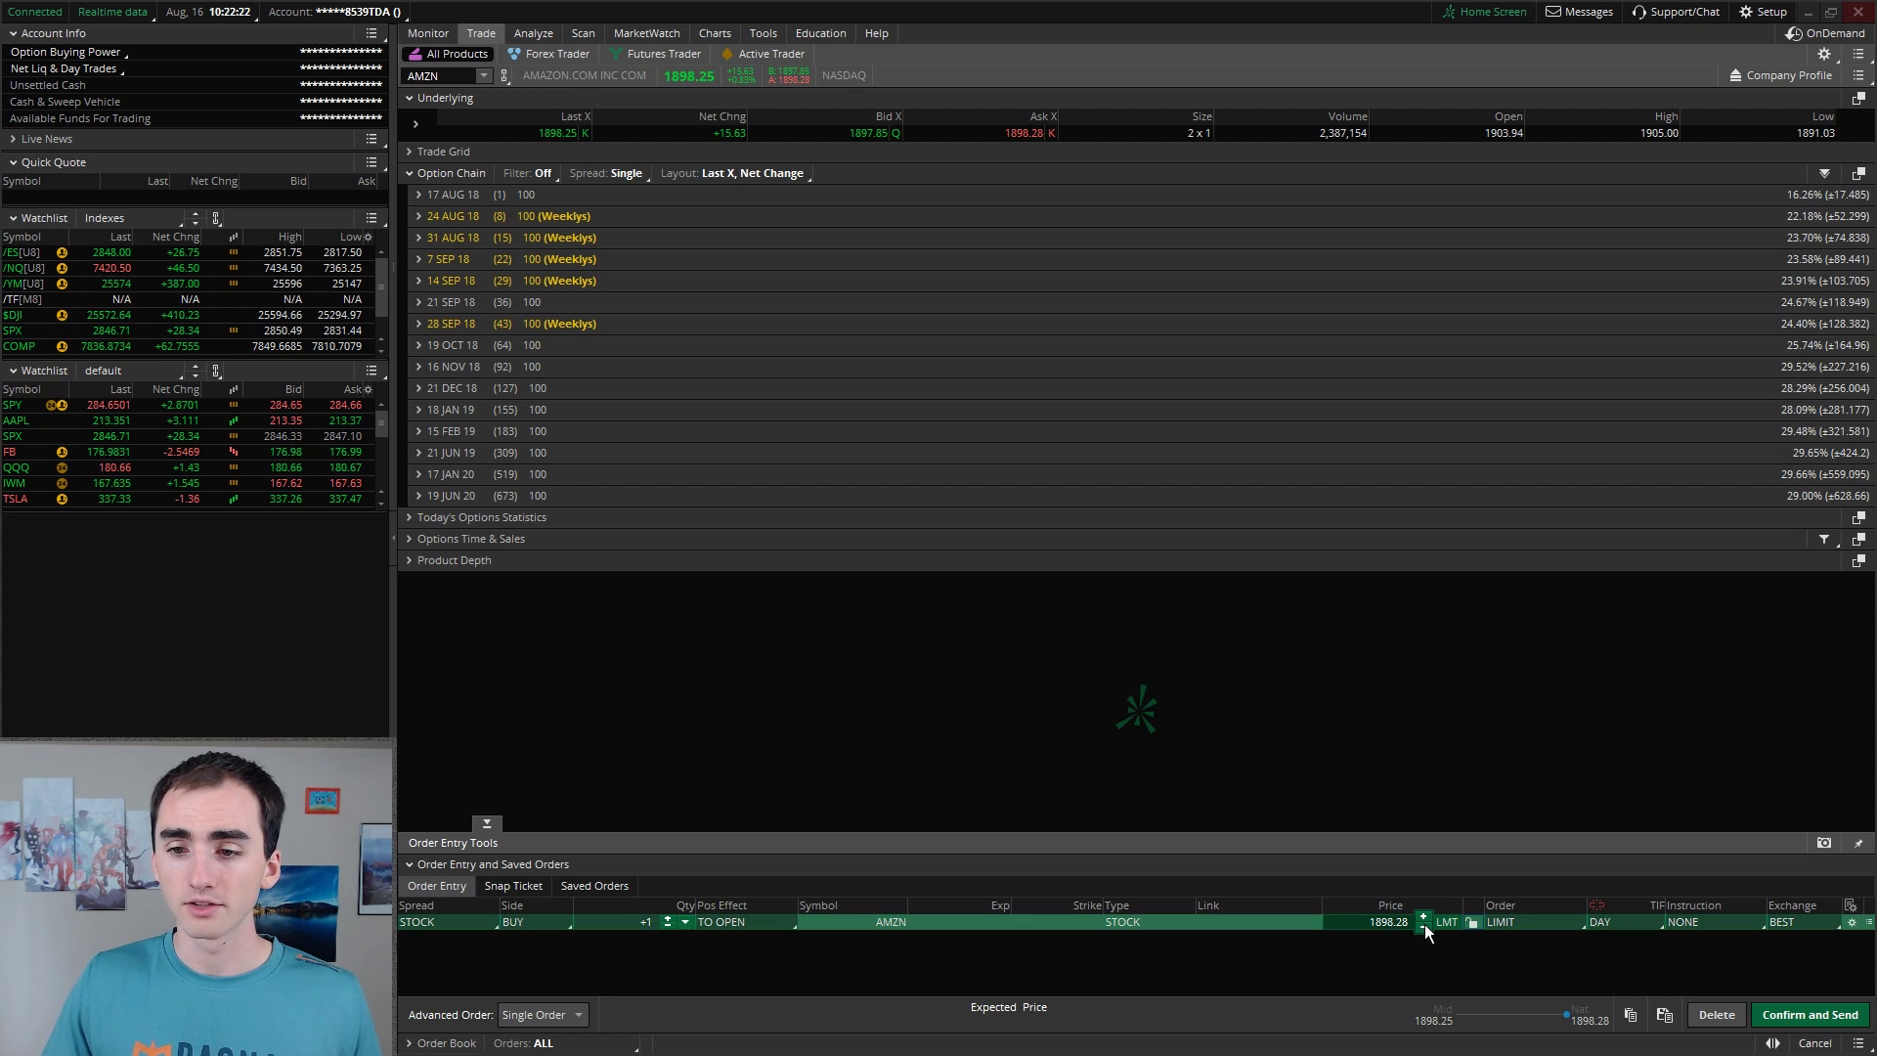
click(1422, 917)
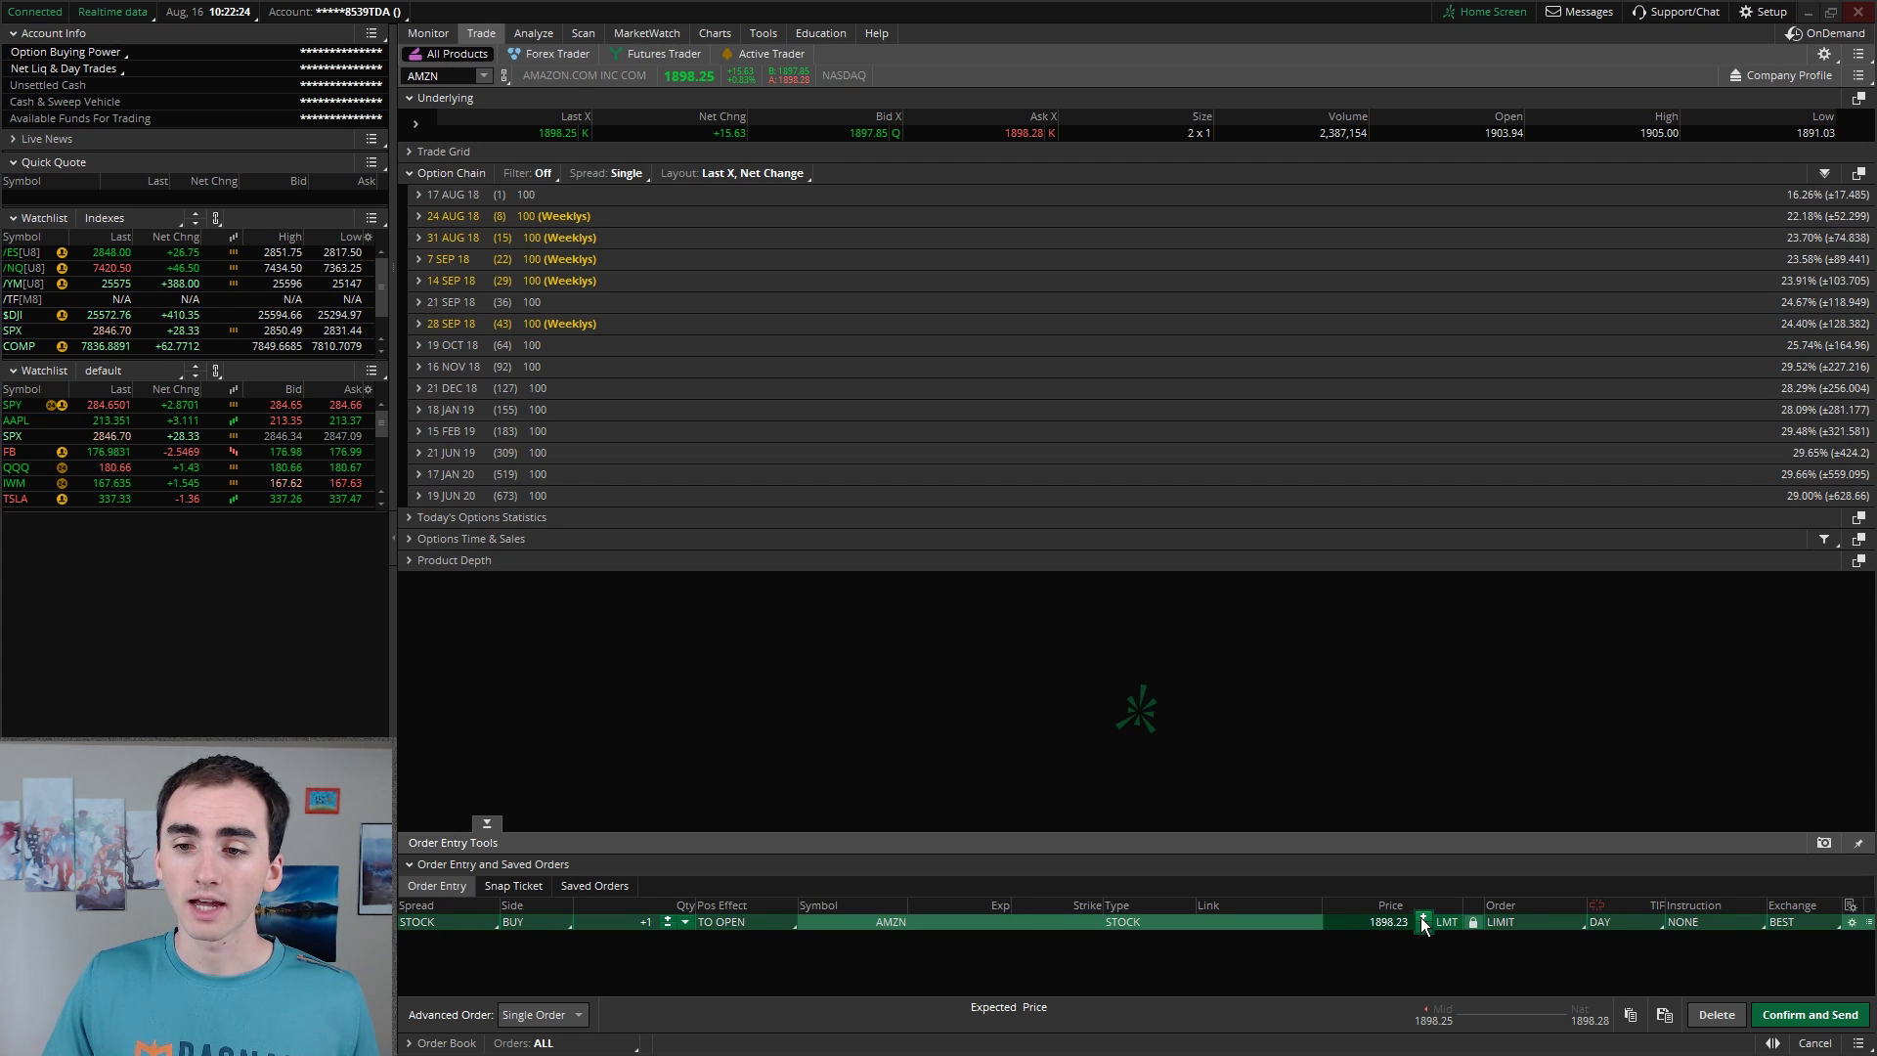
click(1422, 917)
click(1422, 917)
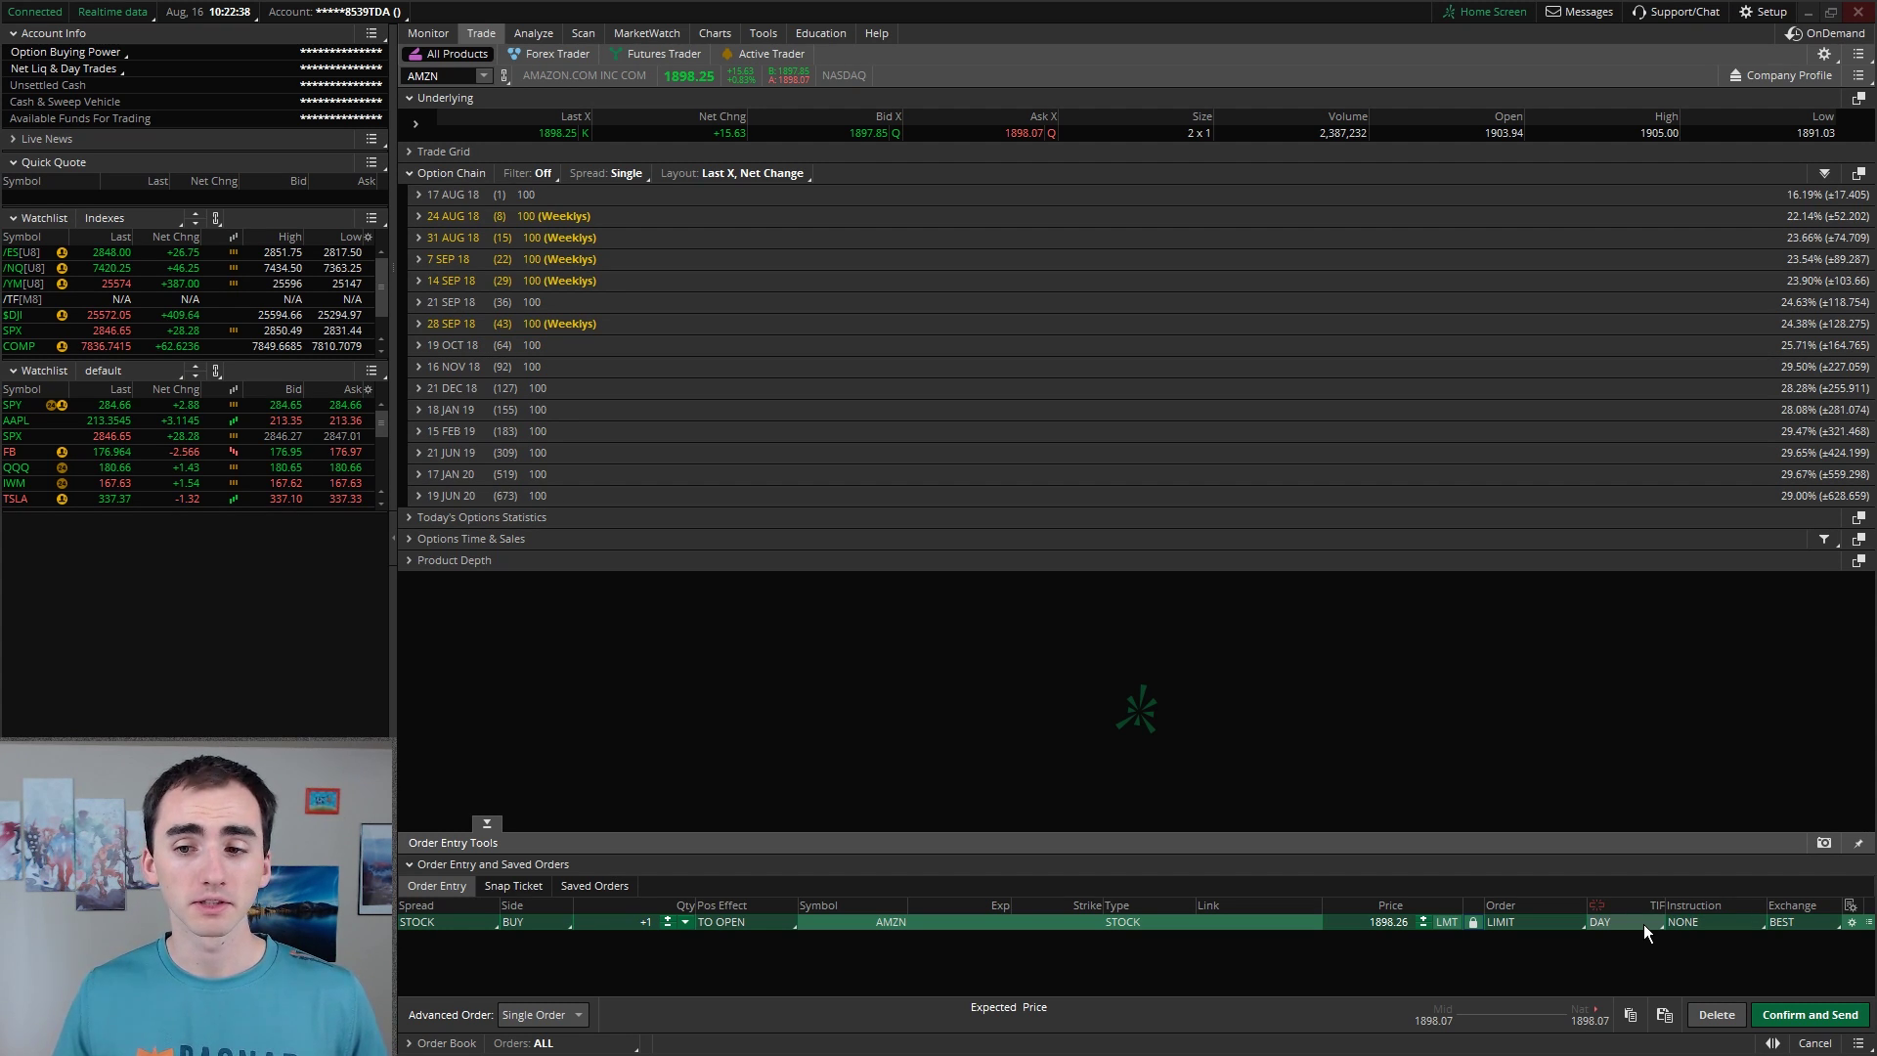
click(1349, 924)
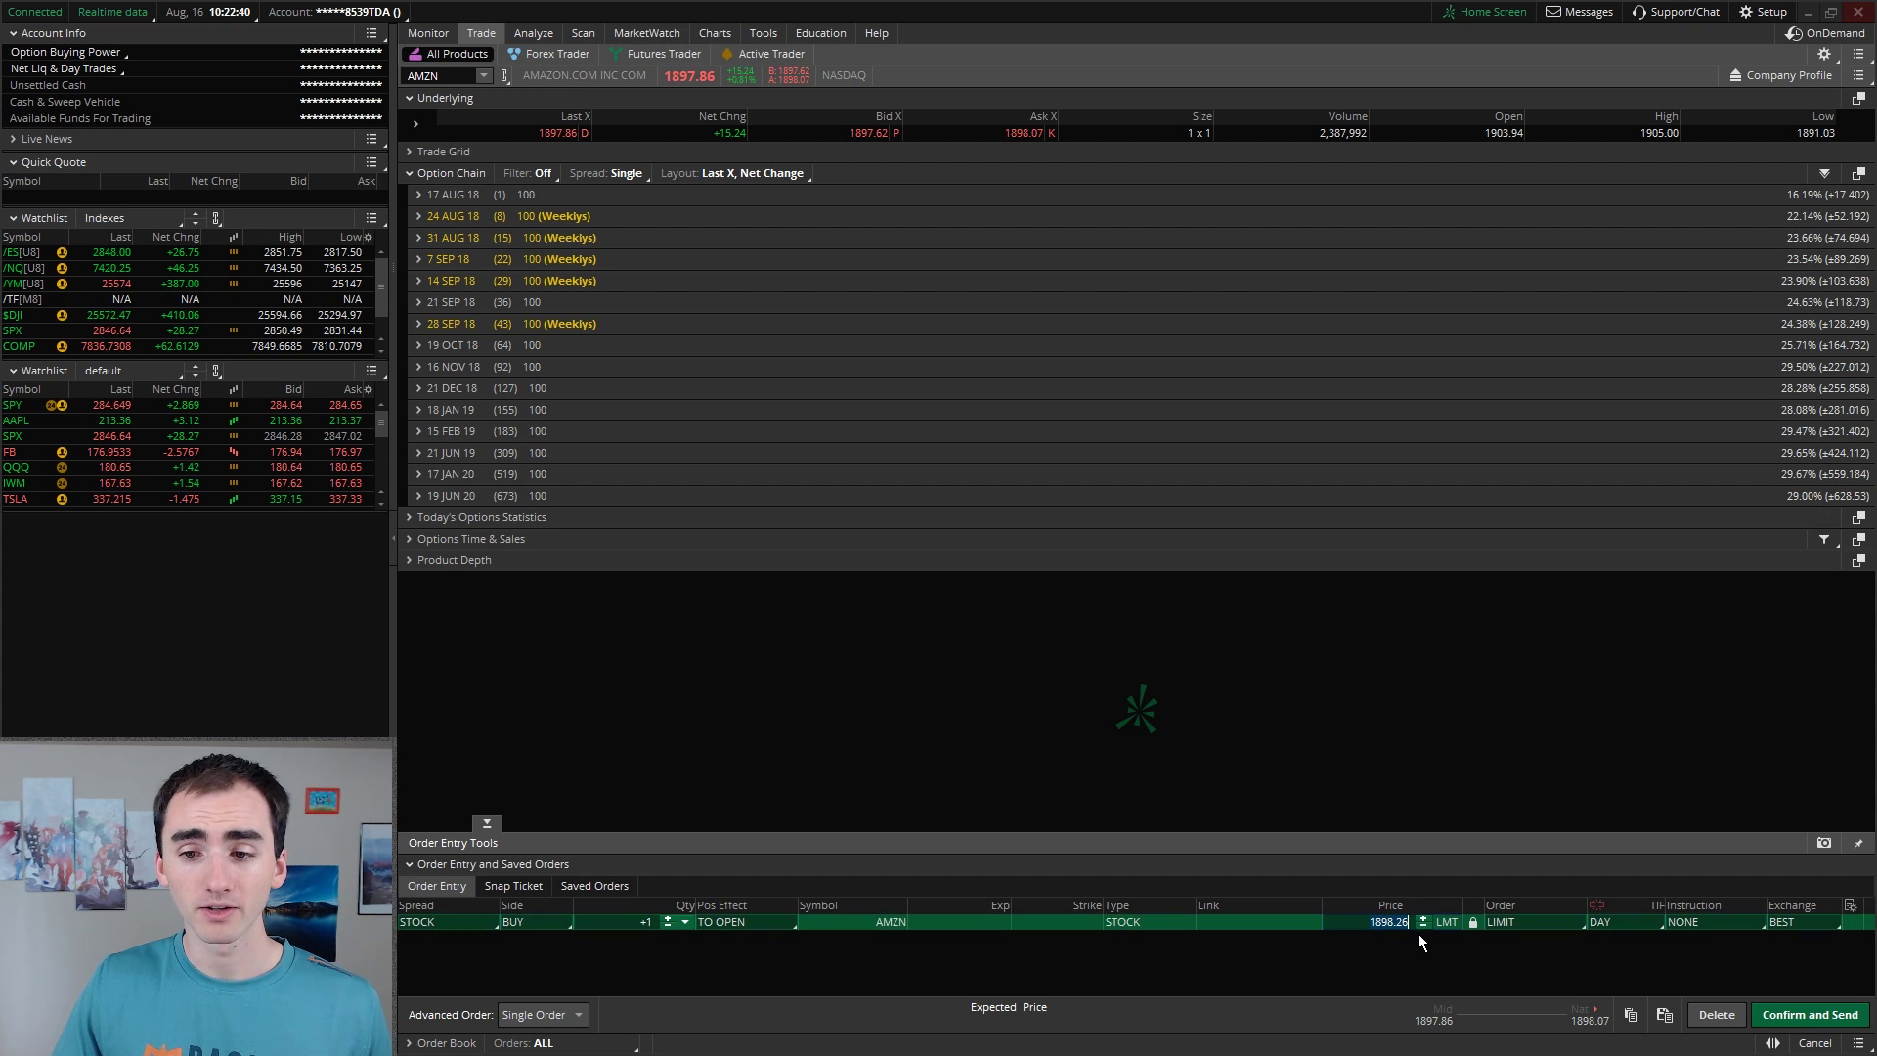
text(500)
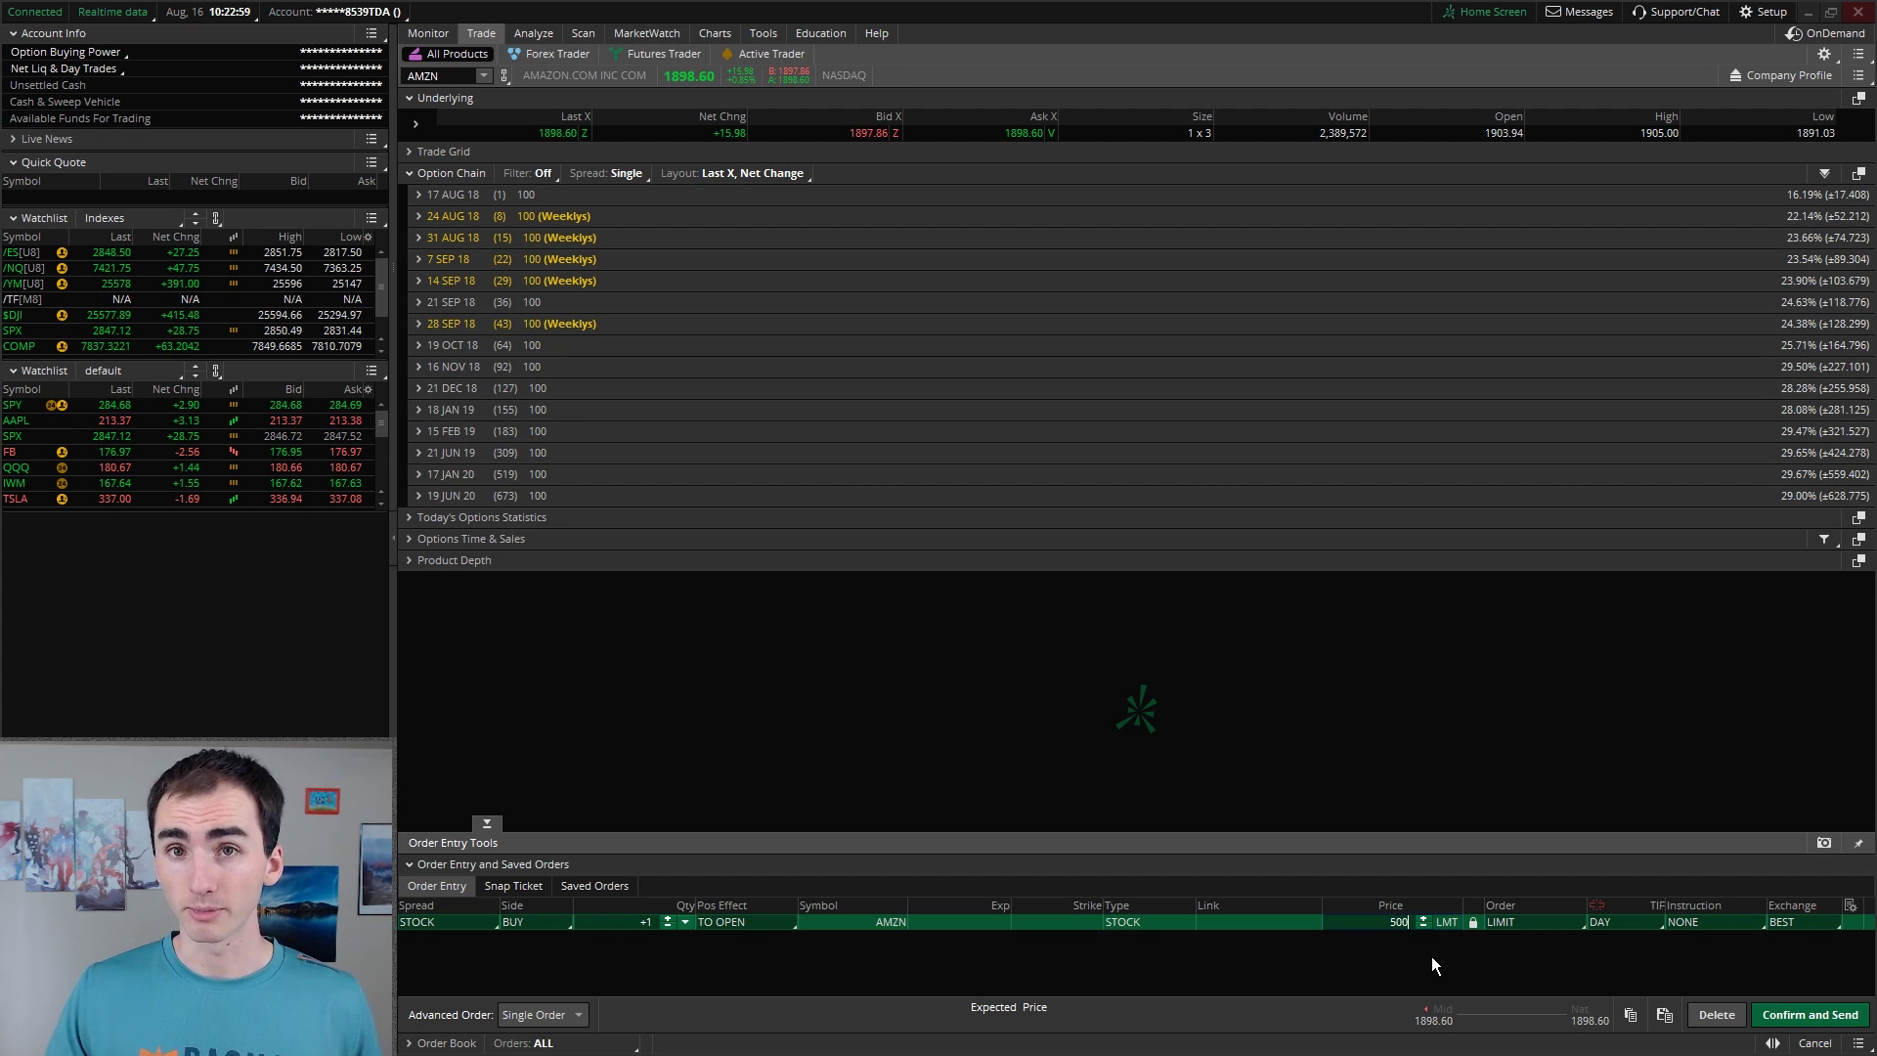
Change the order's time-in-force from DAY to GTC and bring up its confirmation summary
click(1621, 923)
click(1622, 923)
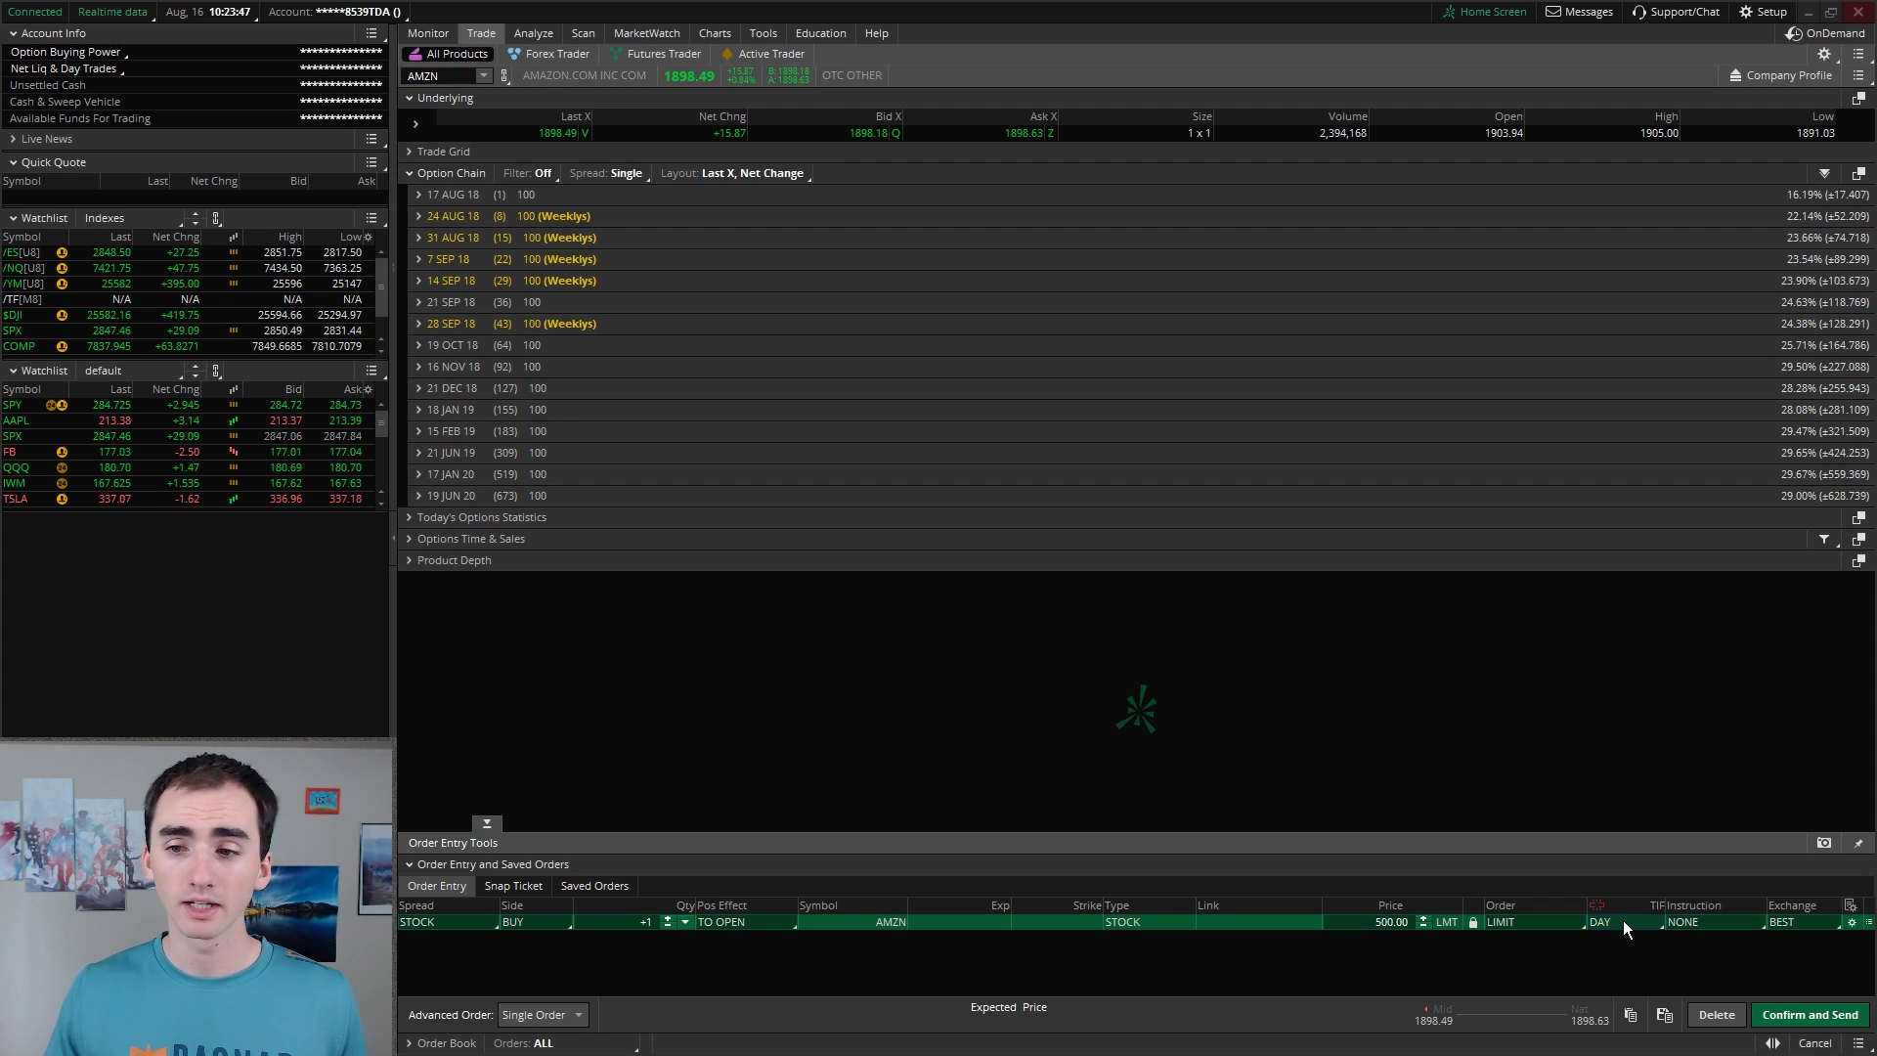
click(1626, 924)
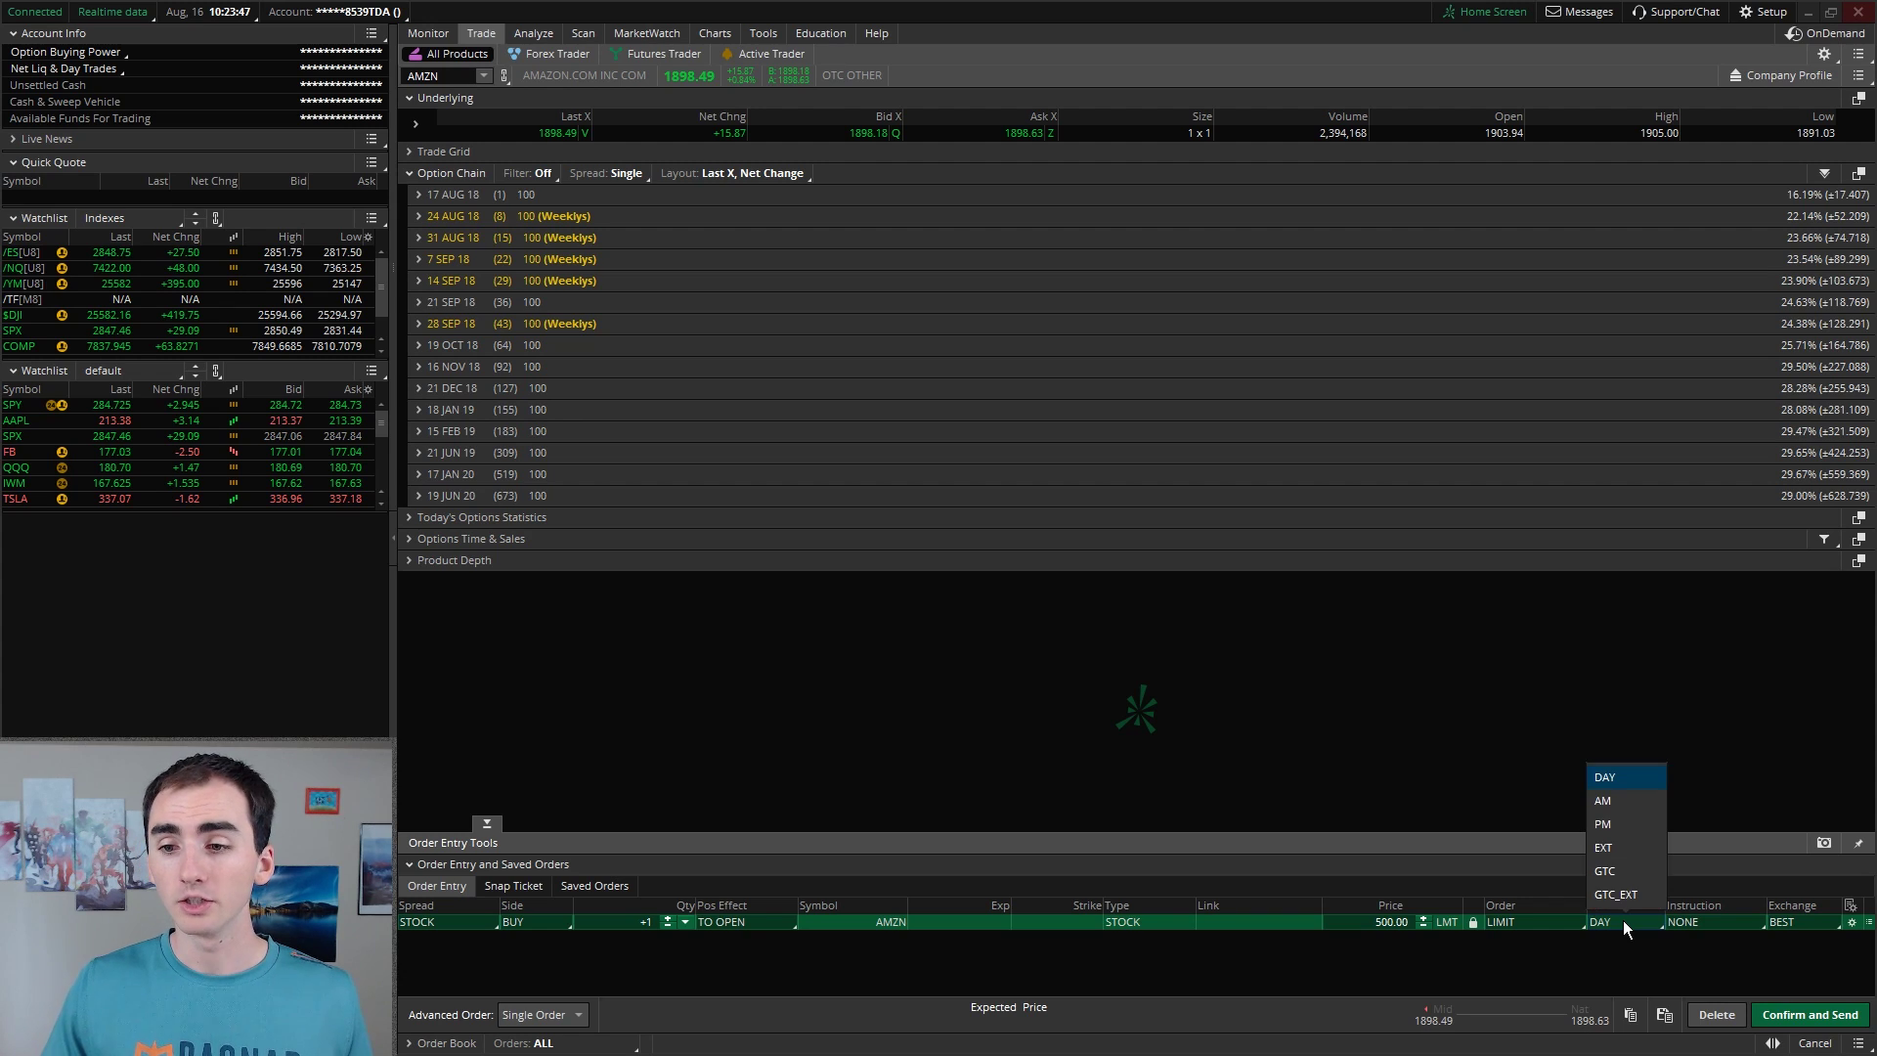
click(1654, 866)
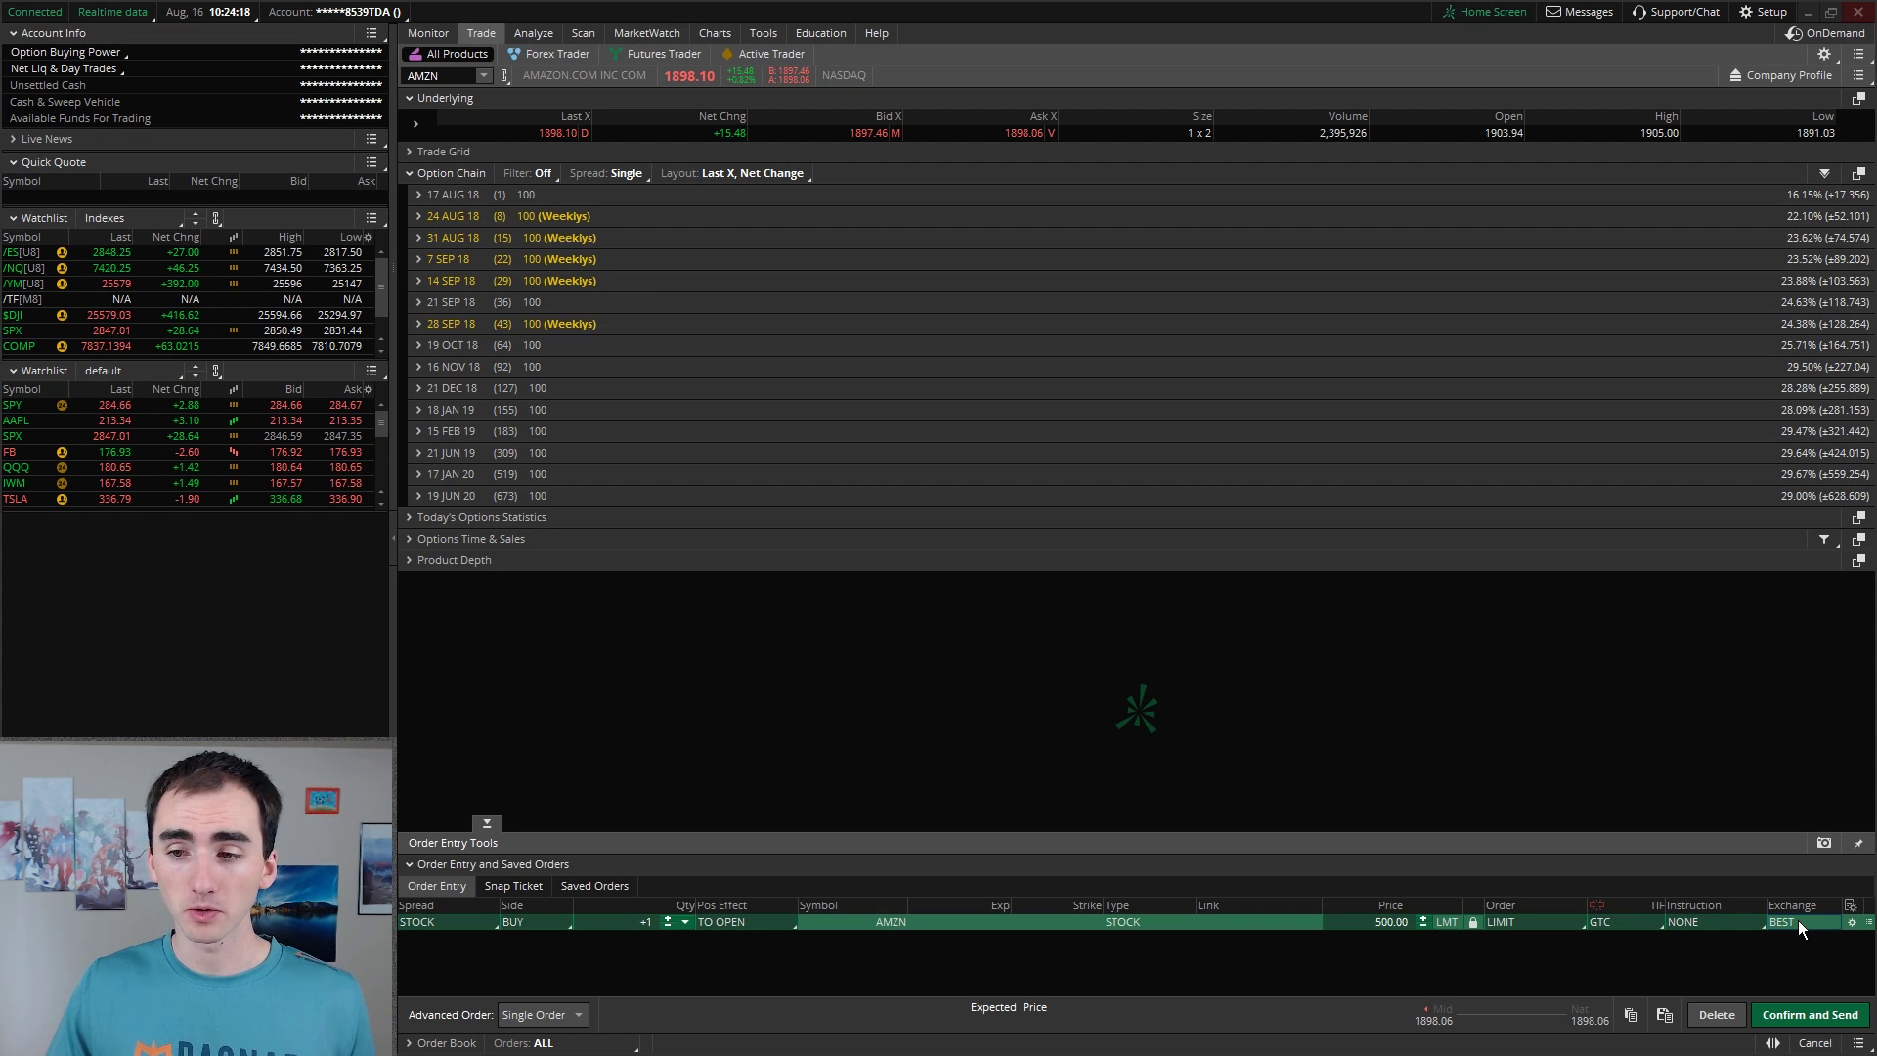
click(1809, 1013)
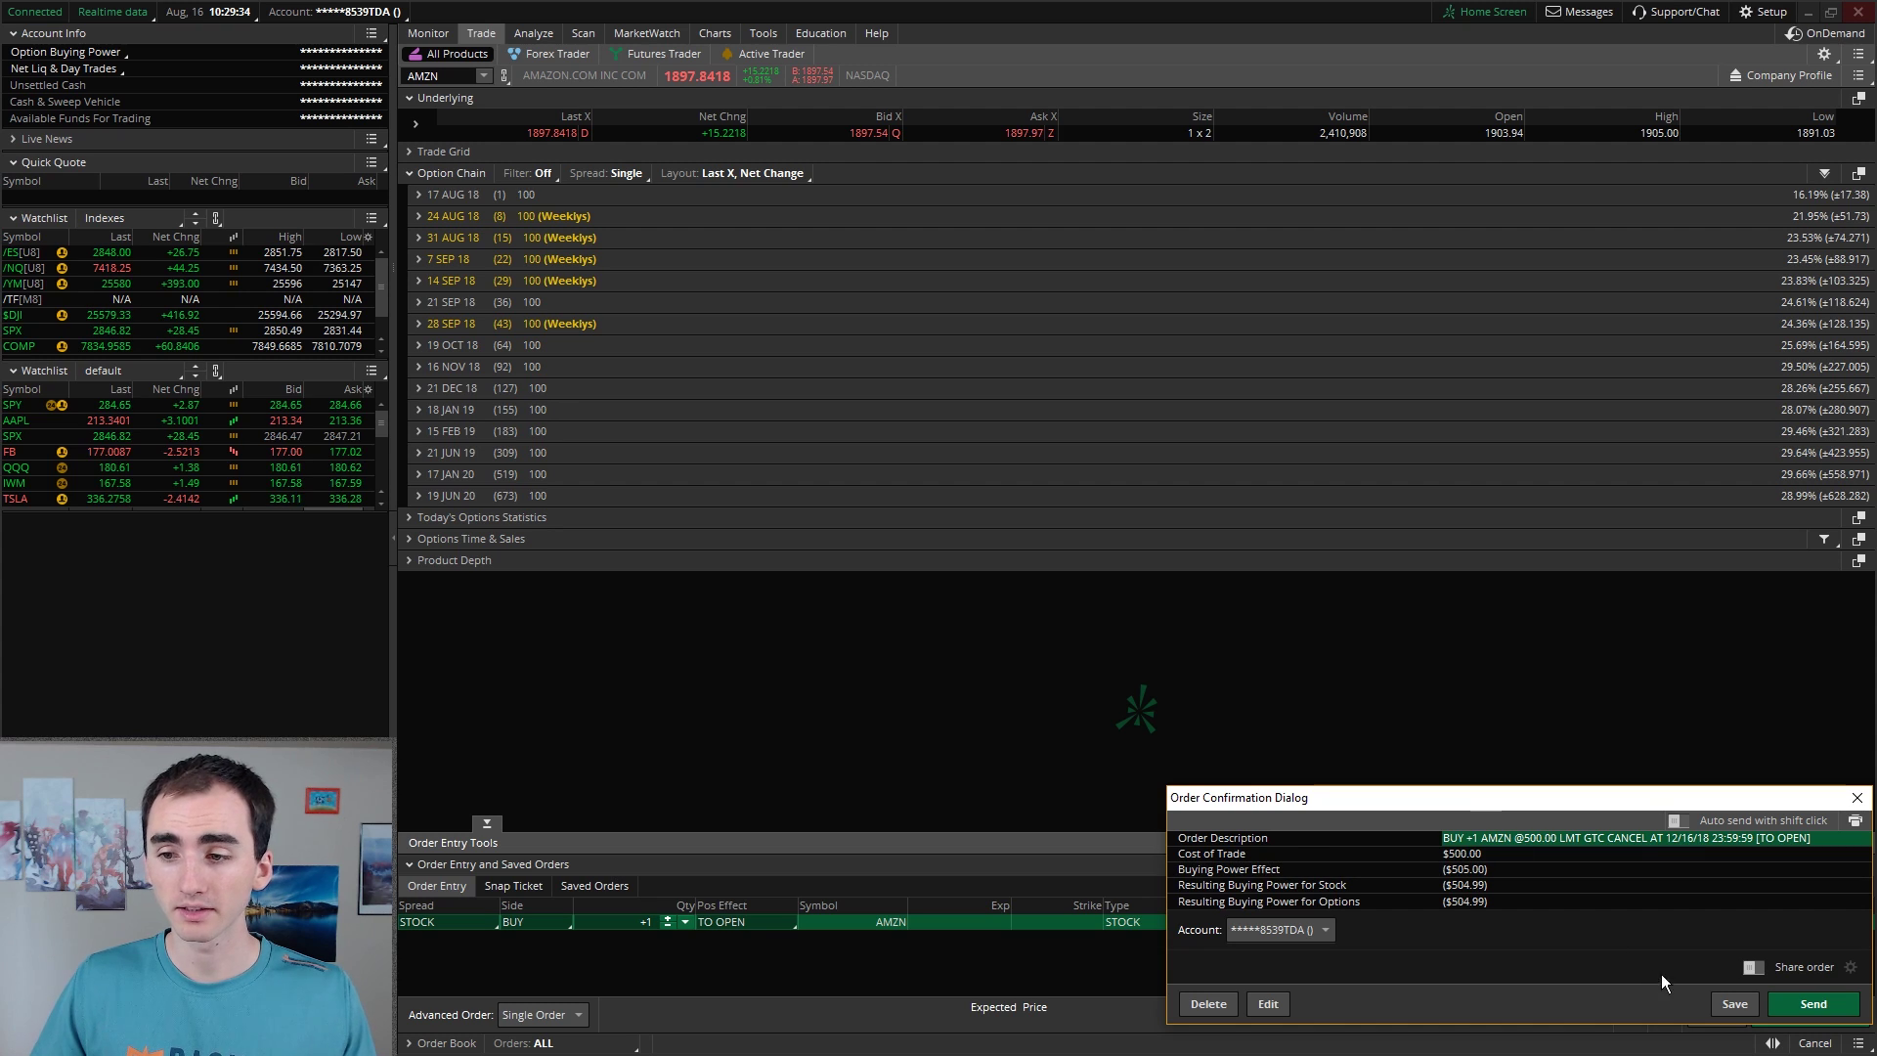
Send the 1-share AMZN 500 limit GTC order and return to Activity and Positions
click(1787, 999)
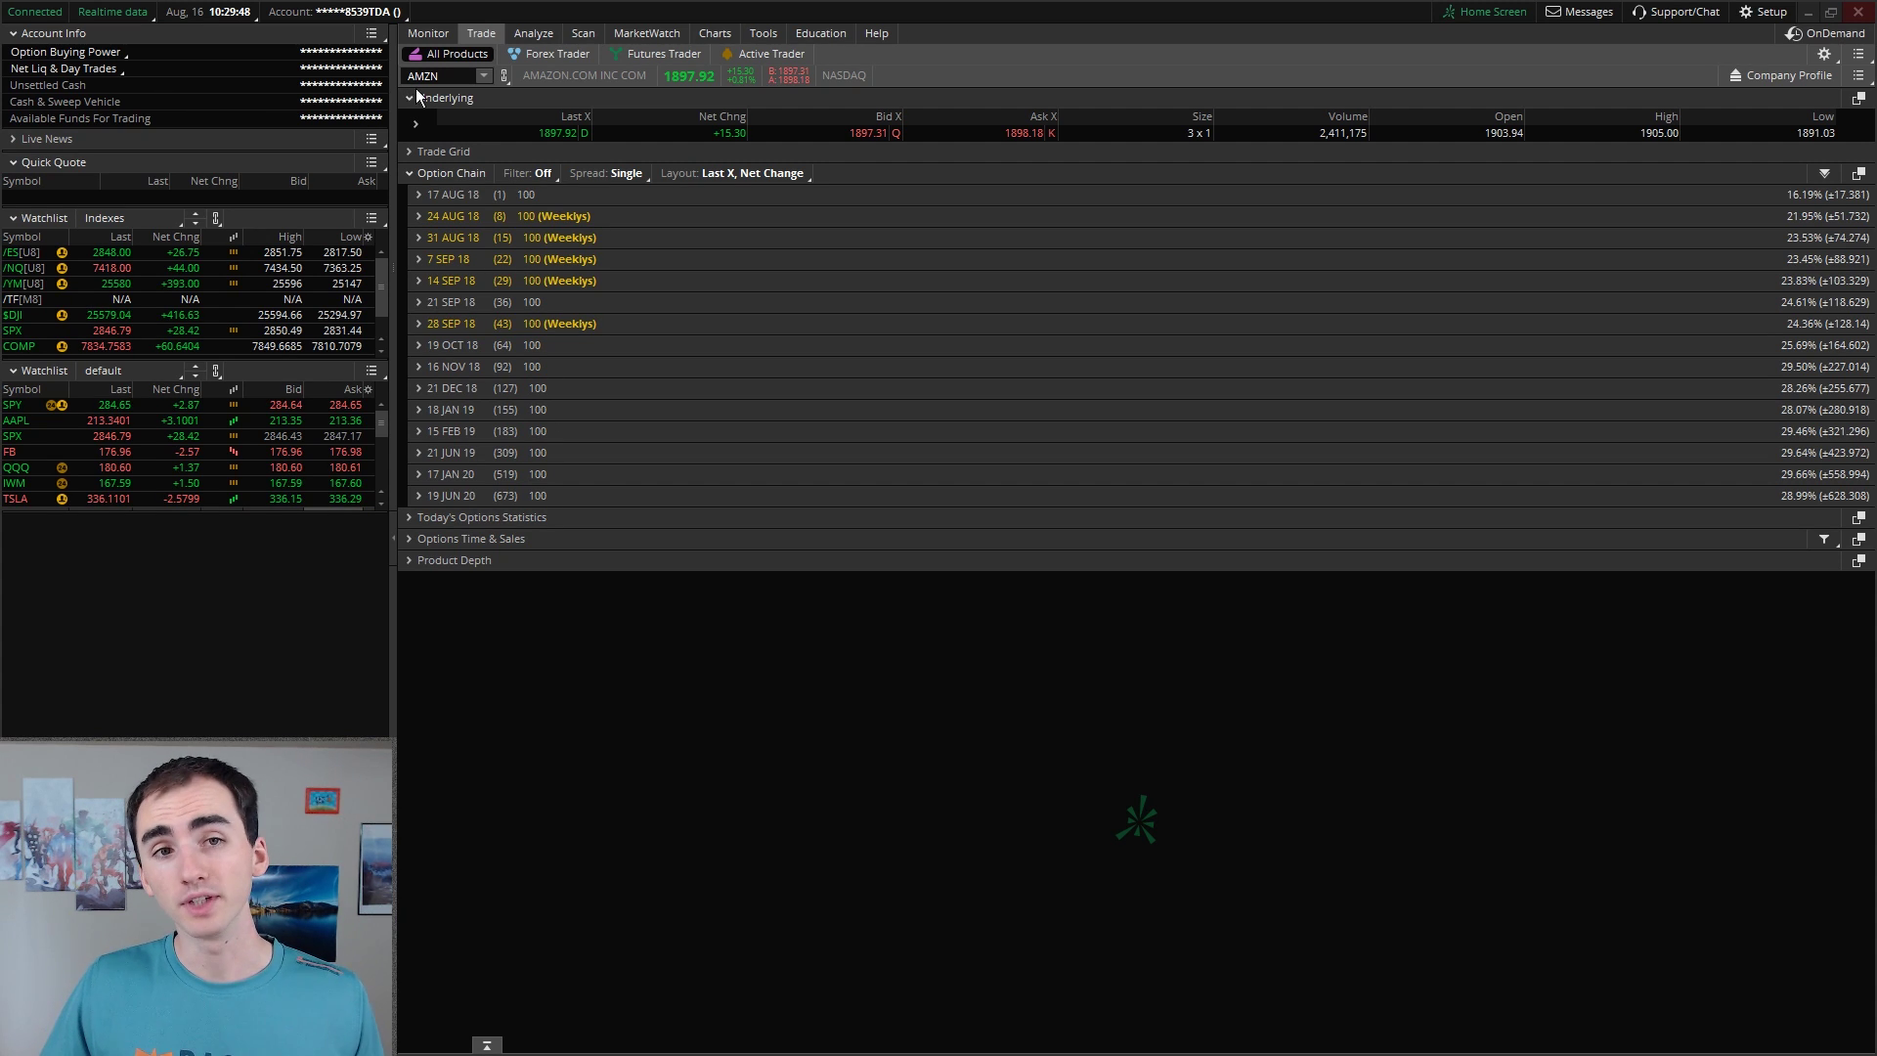
click(447, 35)
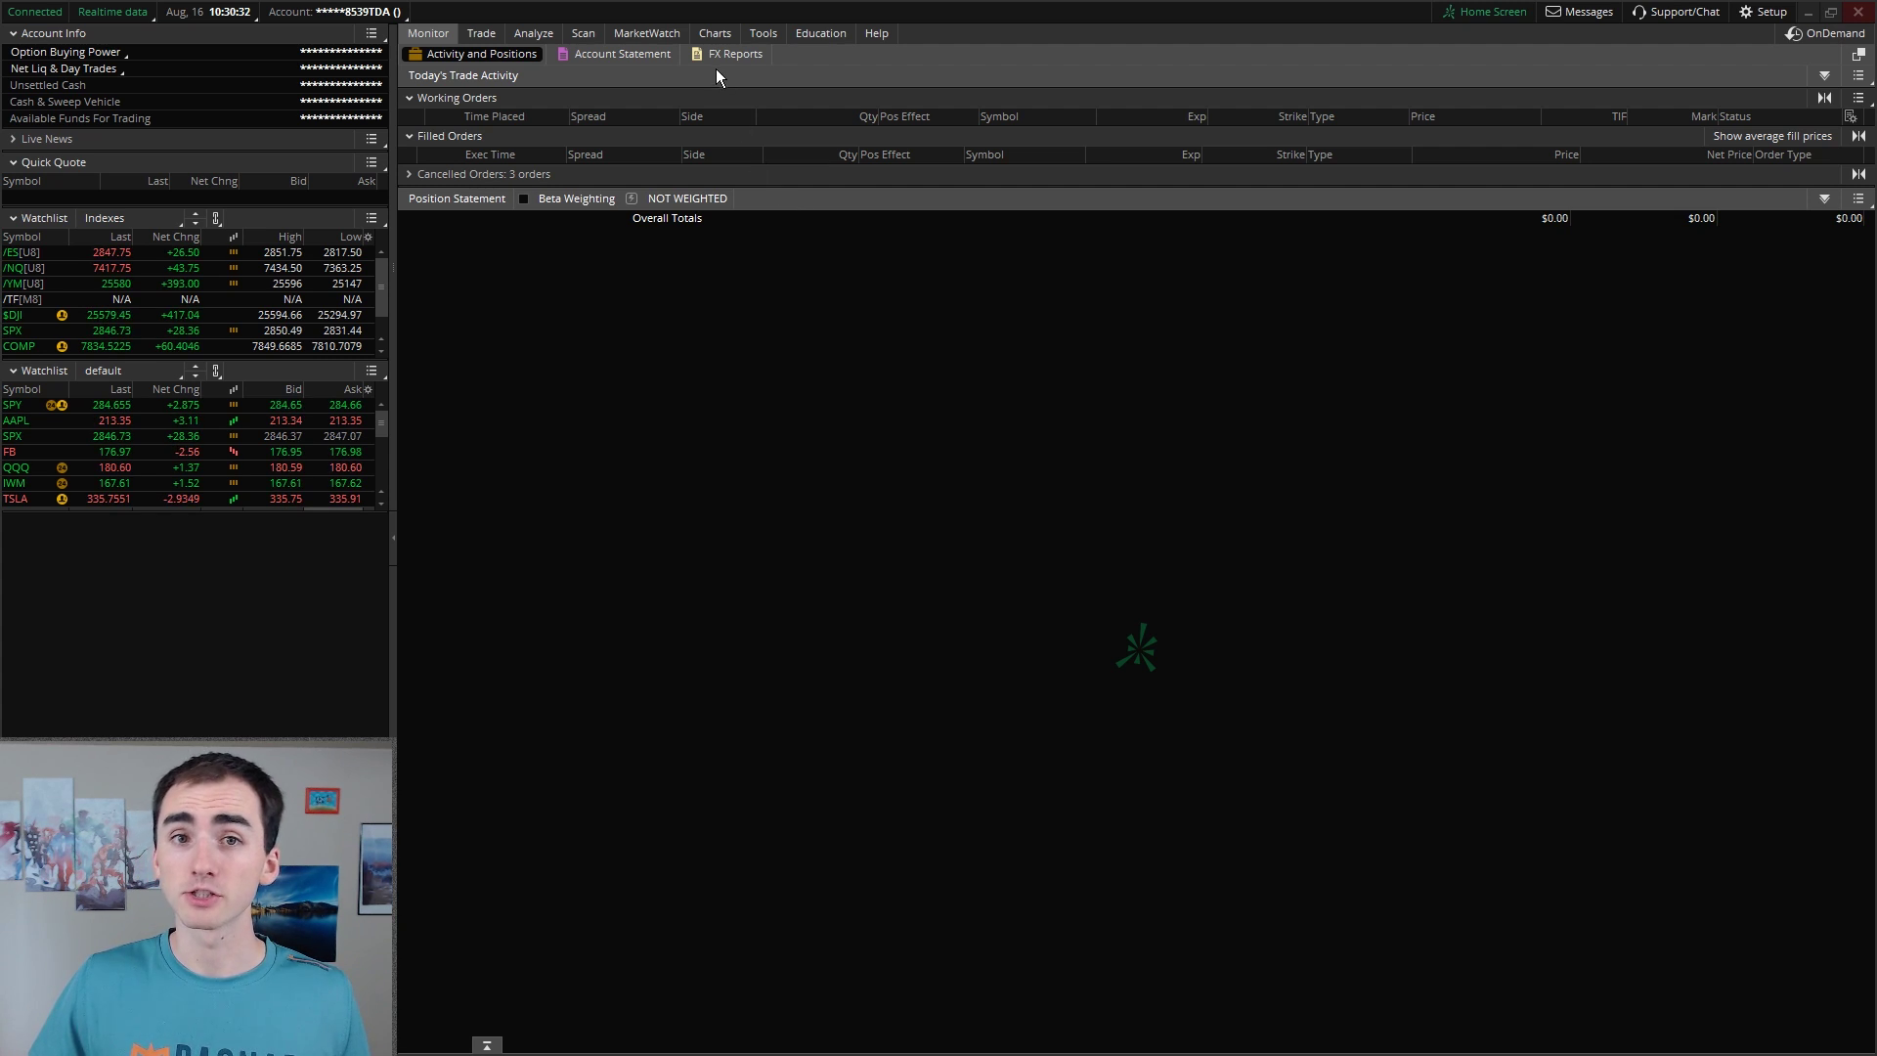
Switch to the Charts tab to display the AMZN 2-day, 6-minute price and volume chart
click(714, 34)
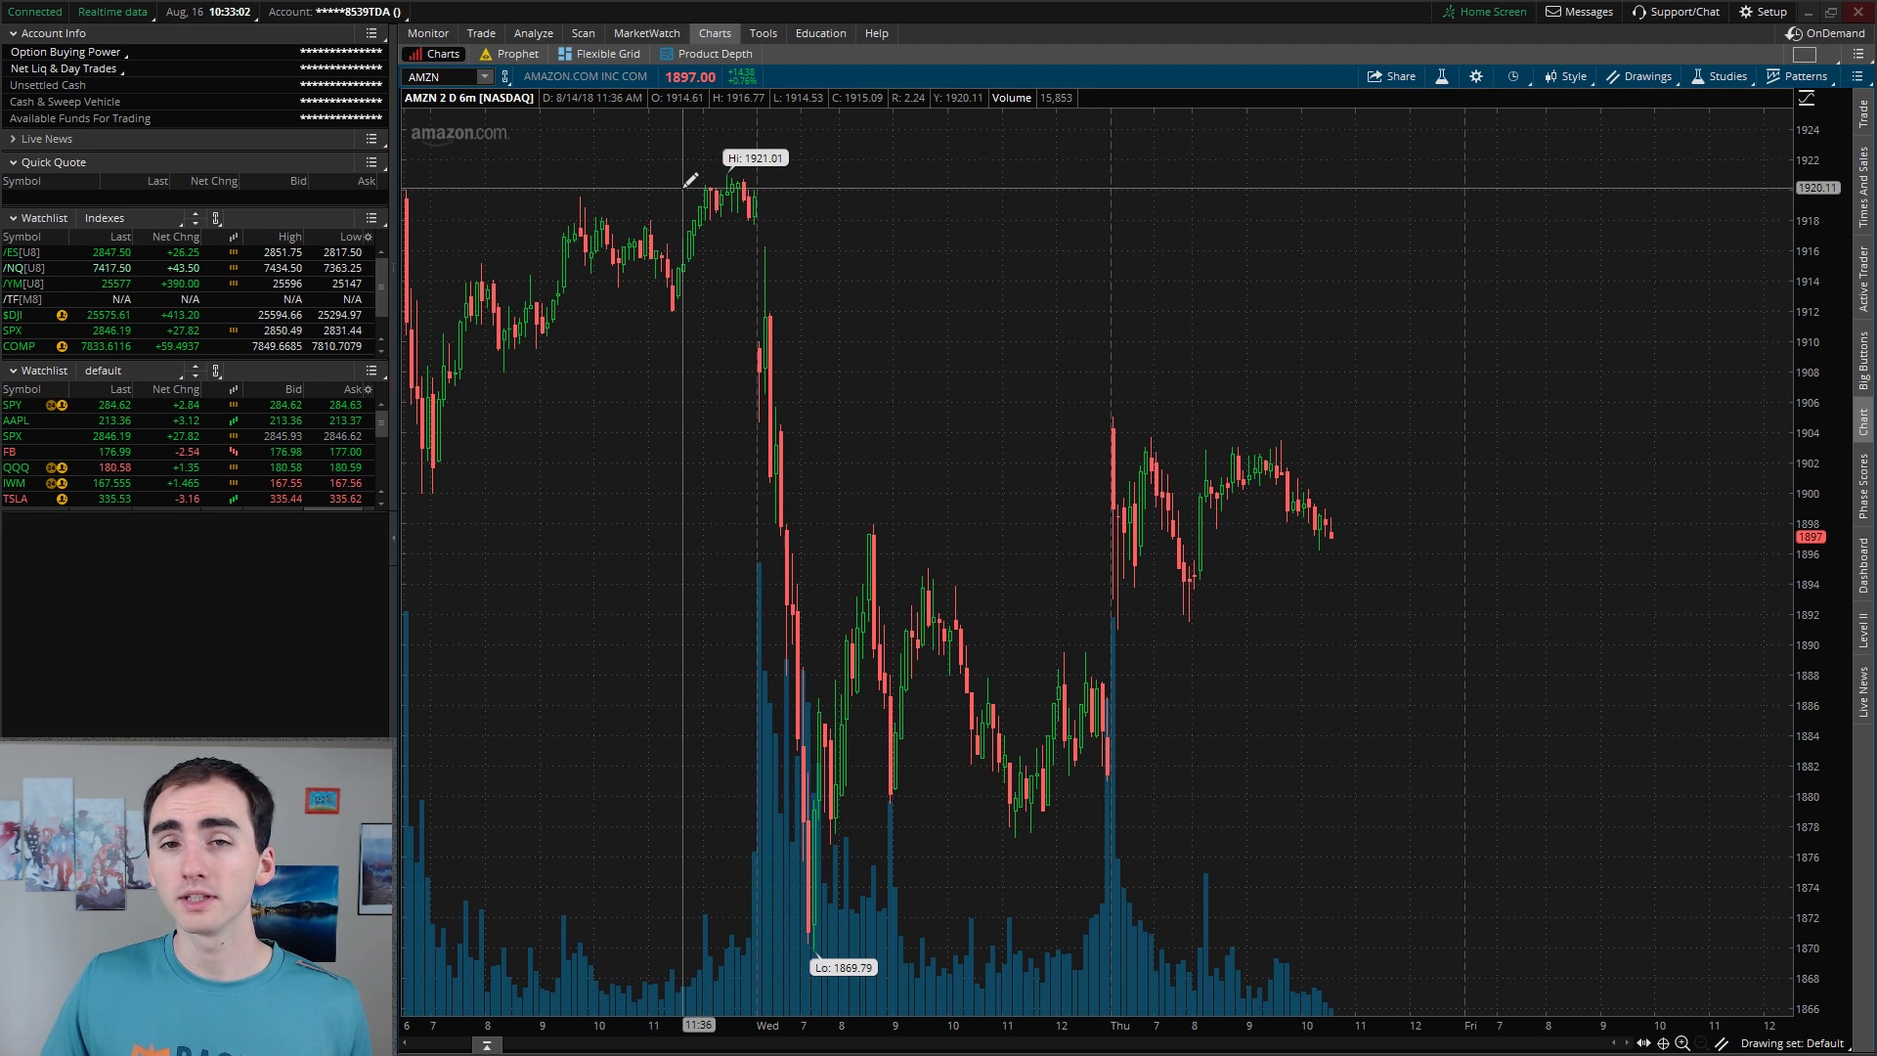
Zoom the AMZN chart into the Tuesday-to-Thursday range and apply Autozoom
mouse_move(649, 201)
mouse_down()
mouse_move(775, 200)
mouse_move(1208, 381)
mouse_up()
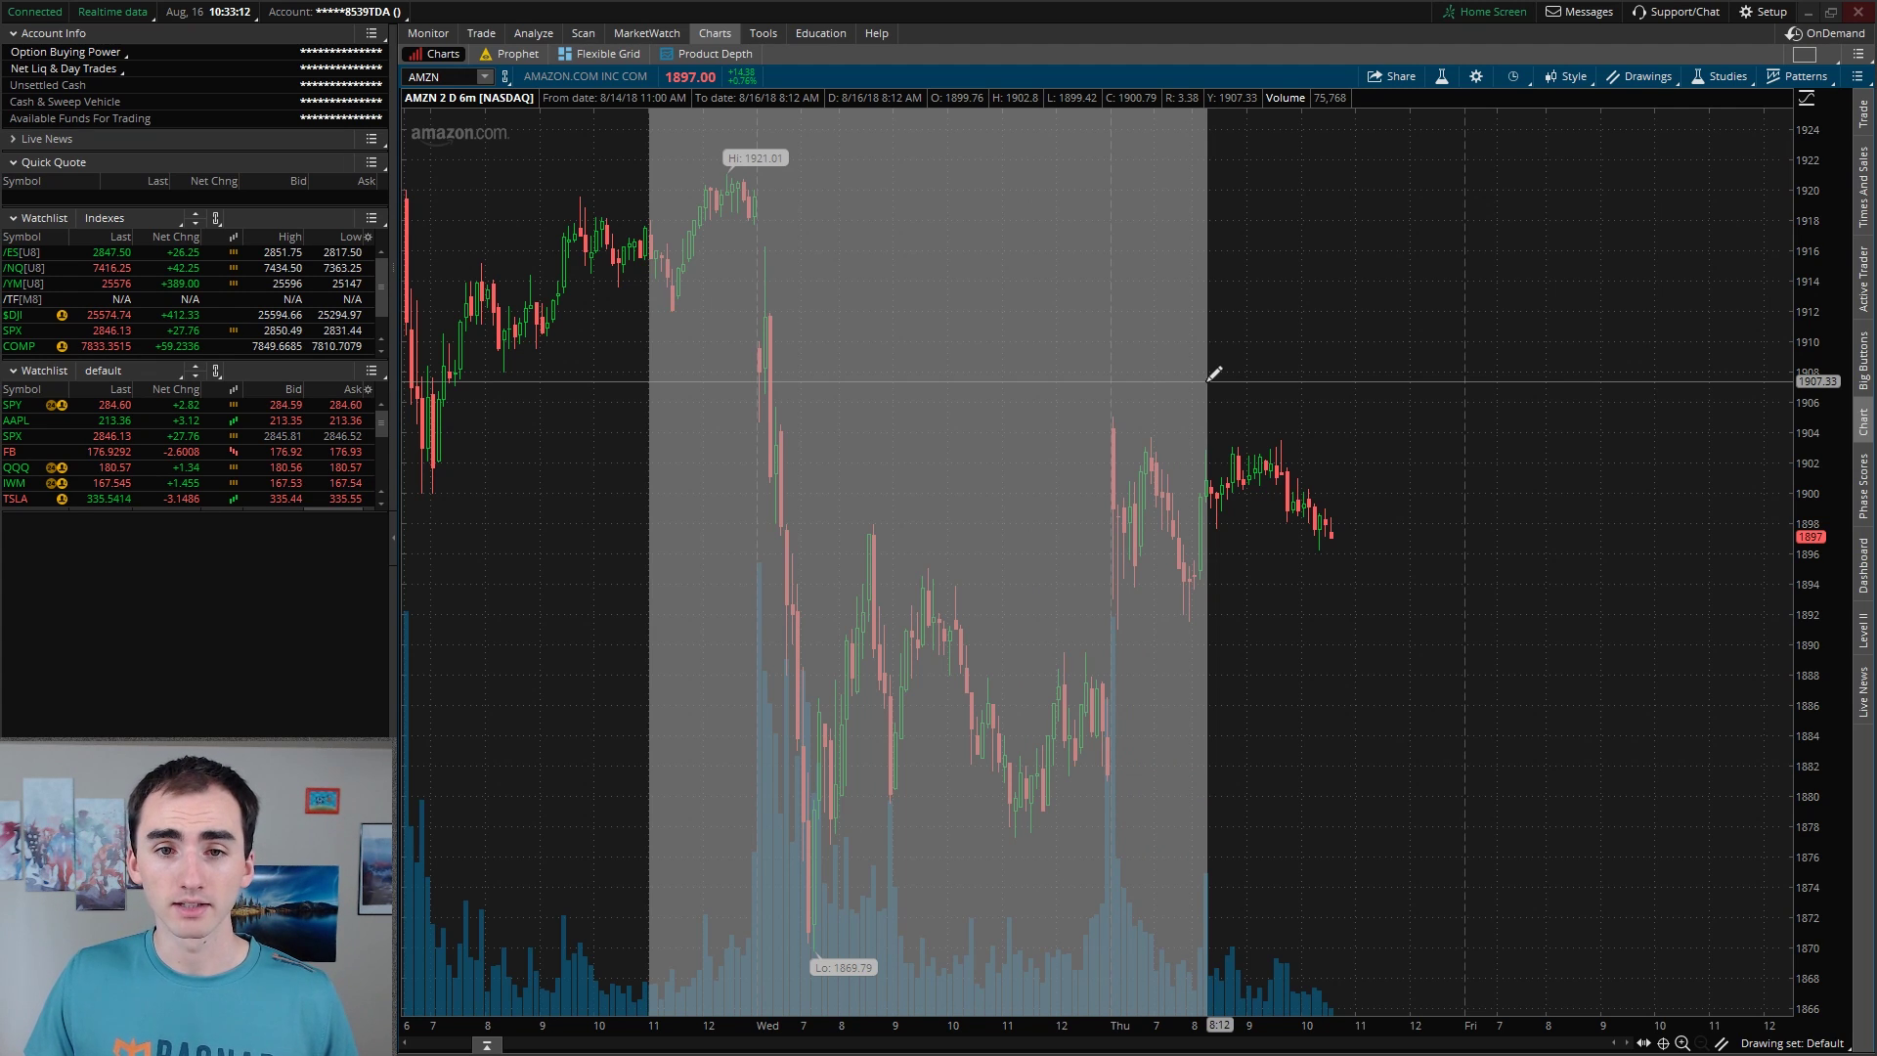
click(1214, 374)
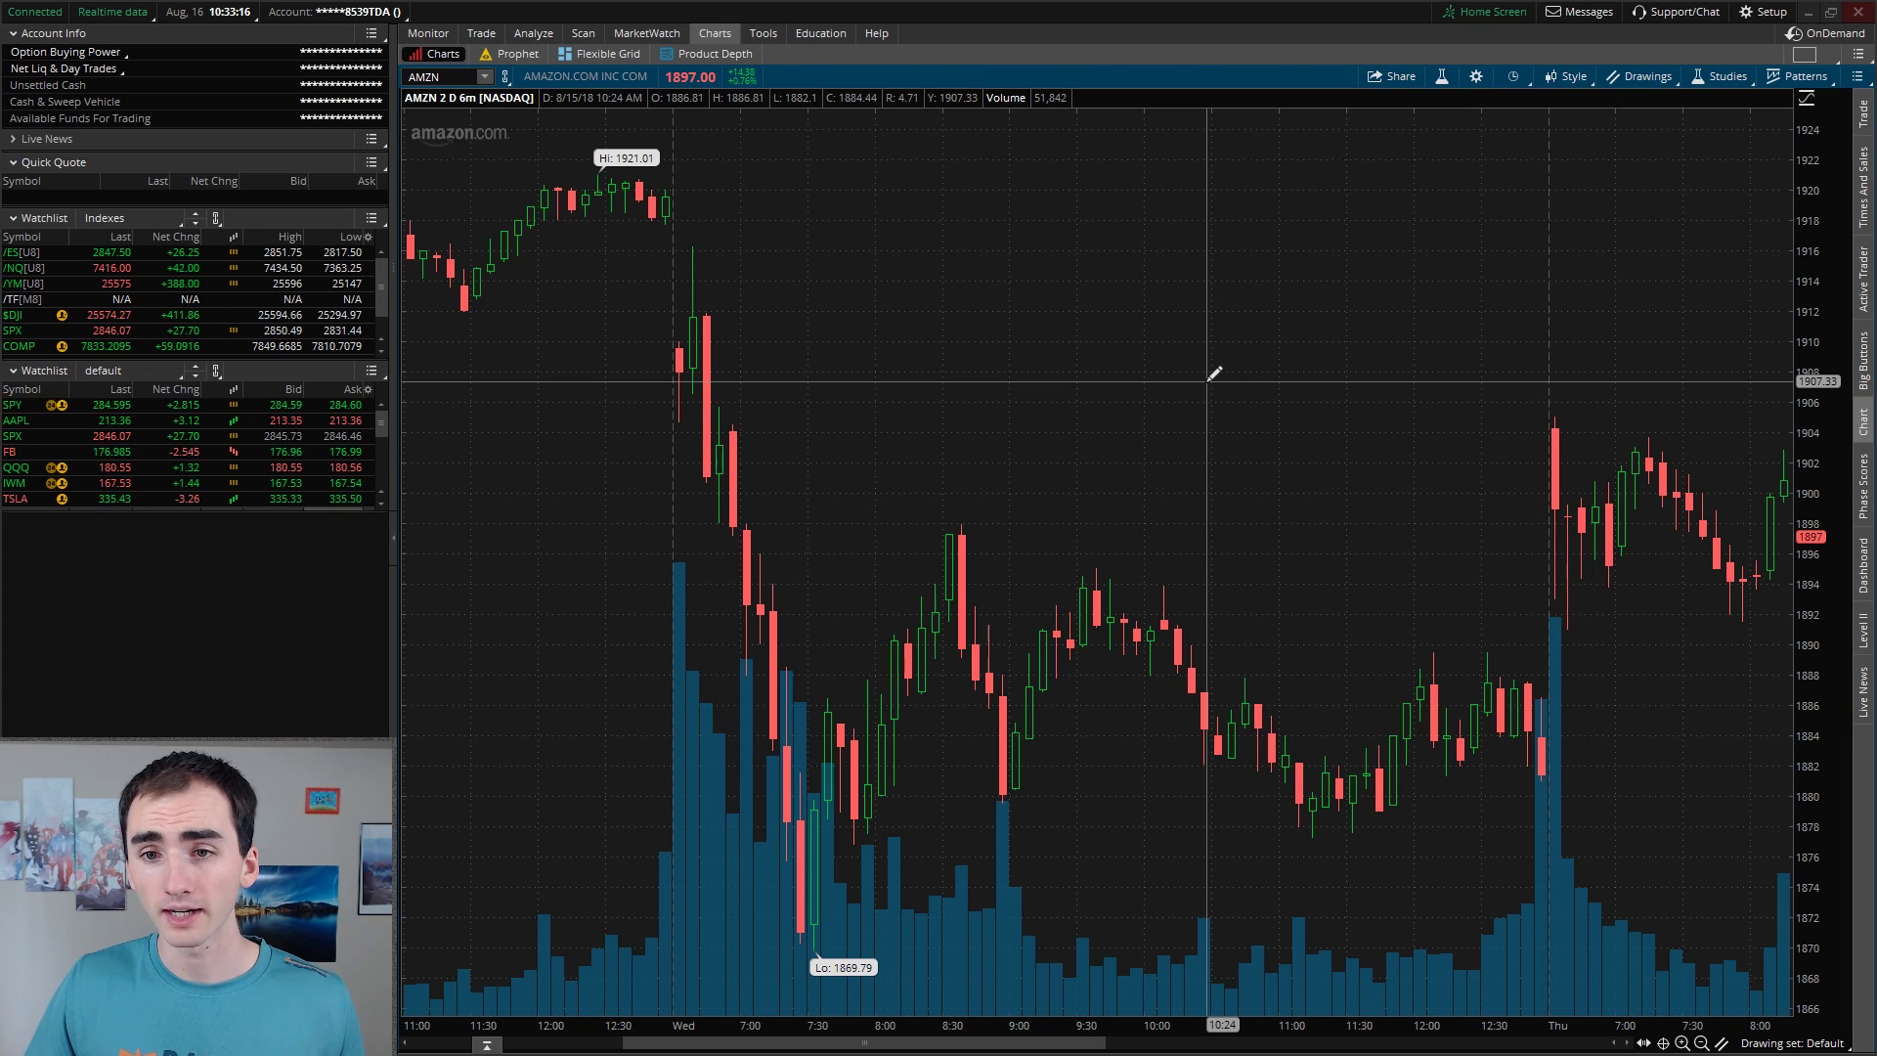
right_click(1207, 381)
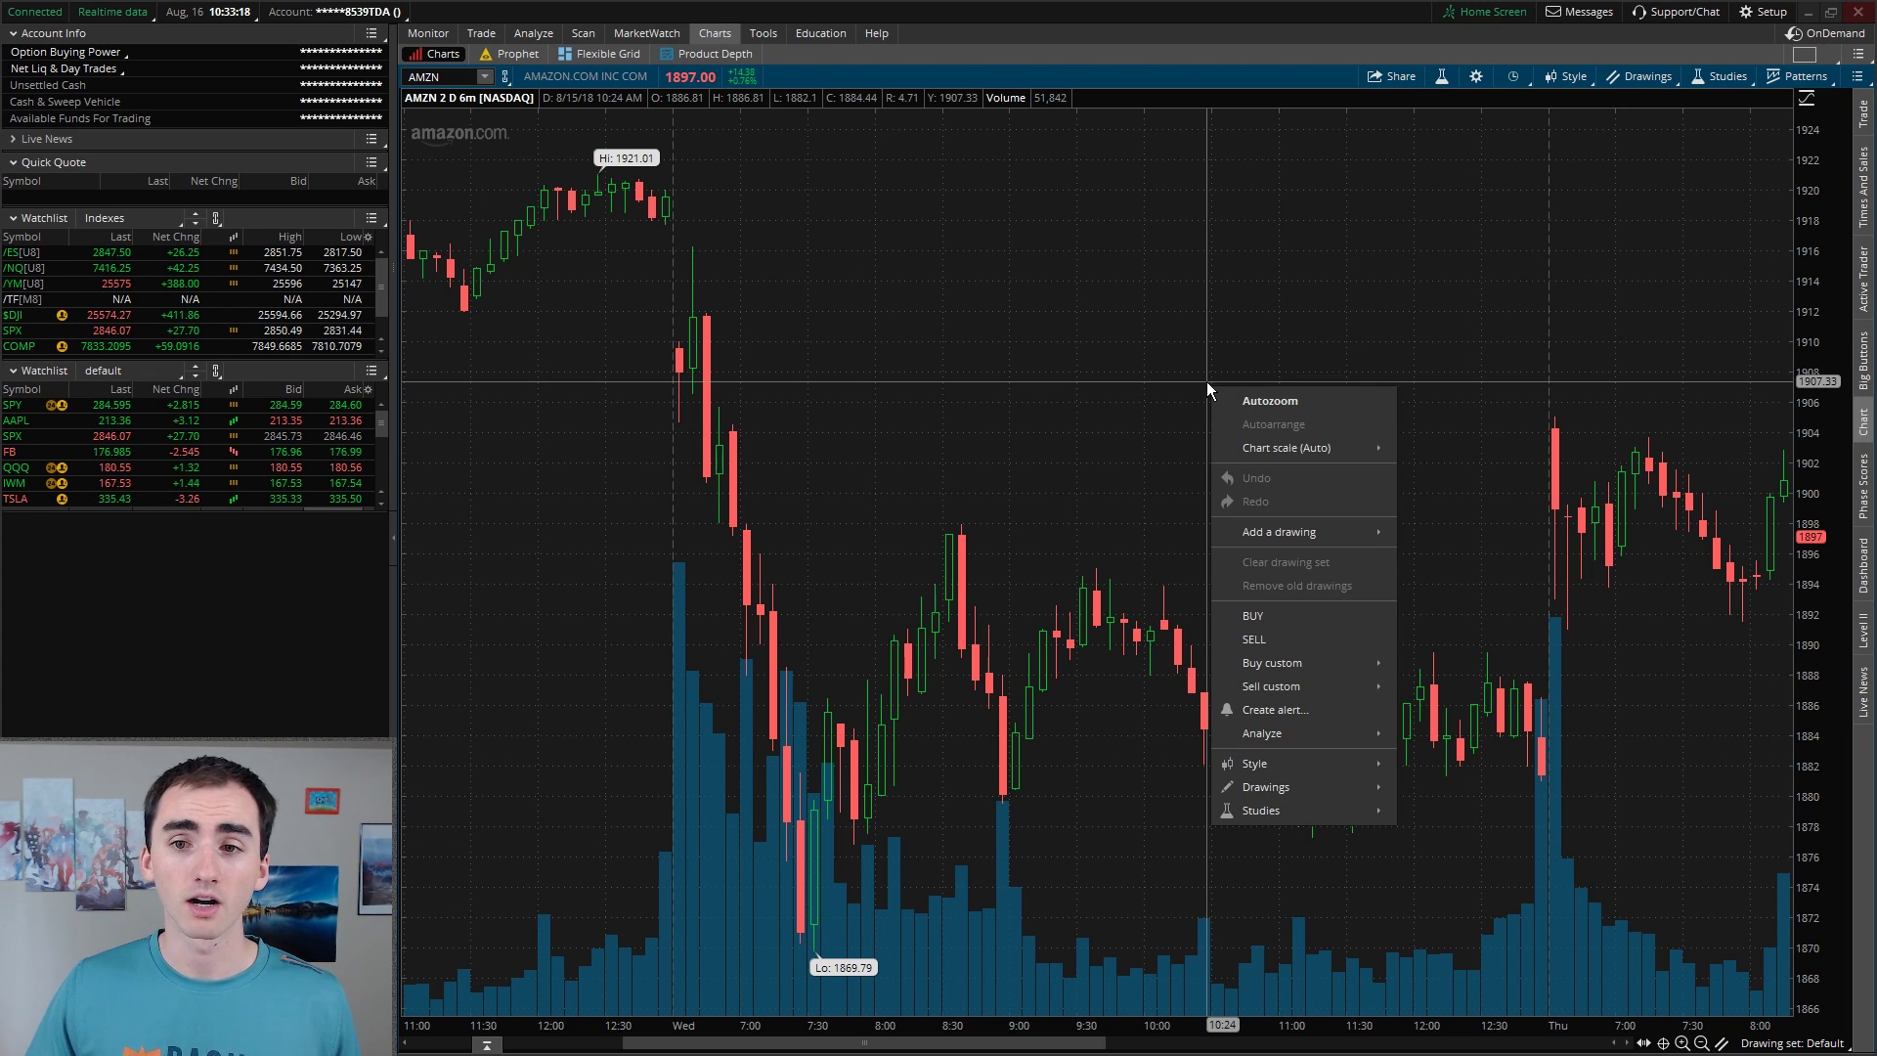
click(1269, 403)
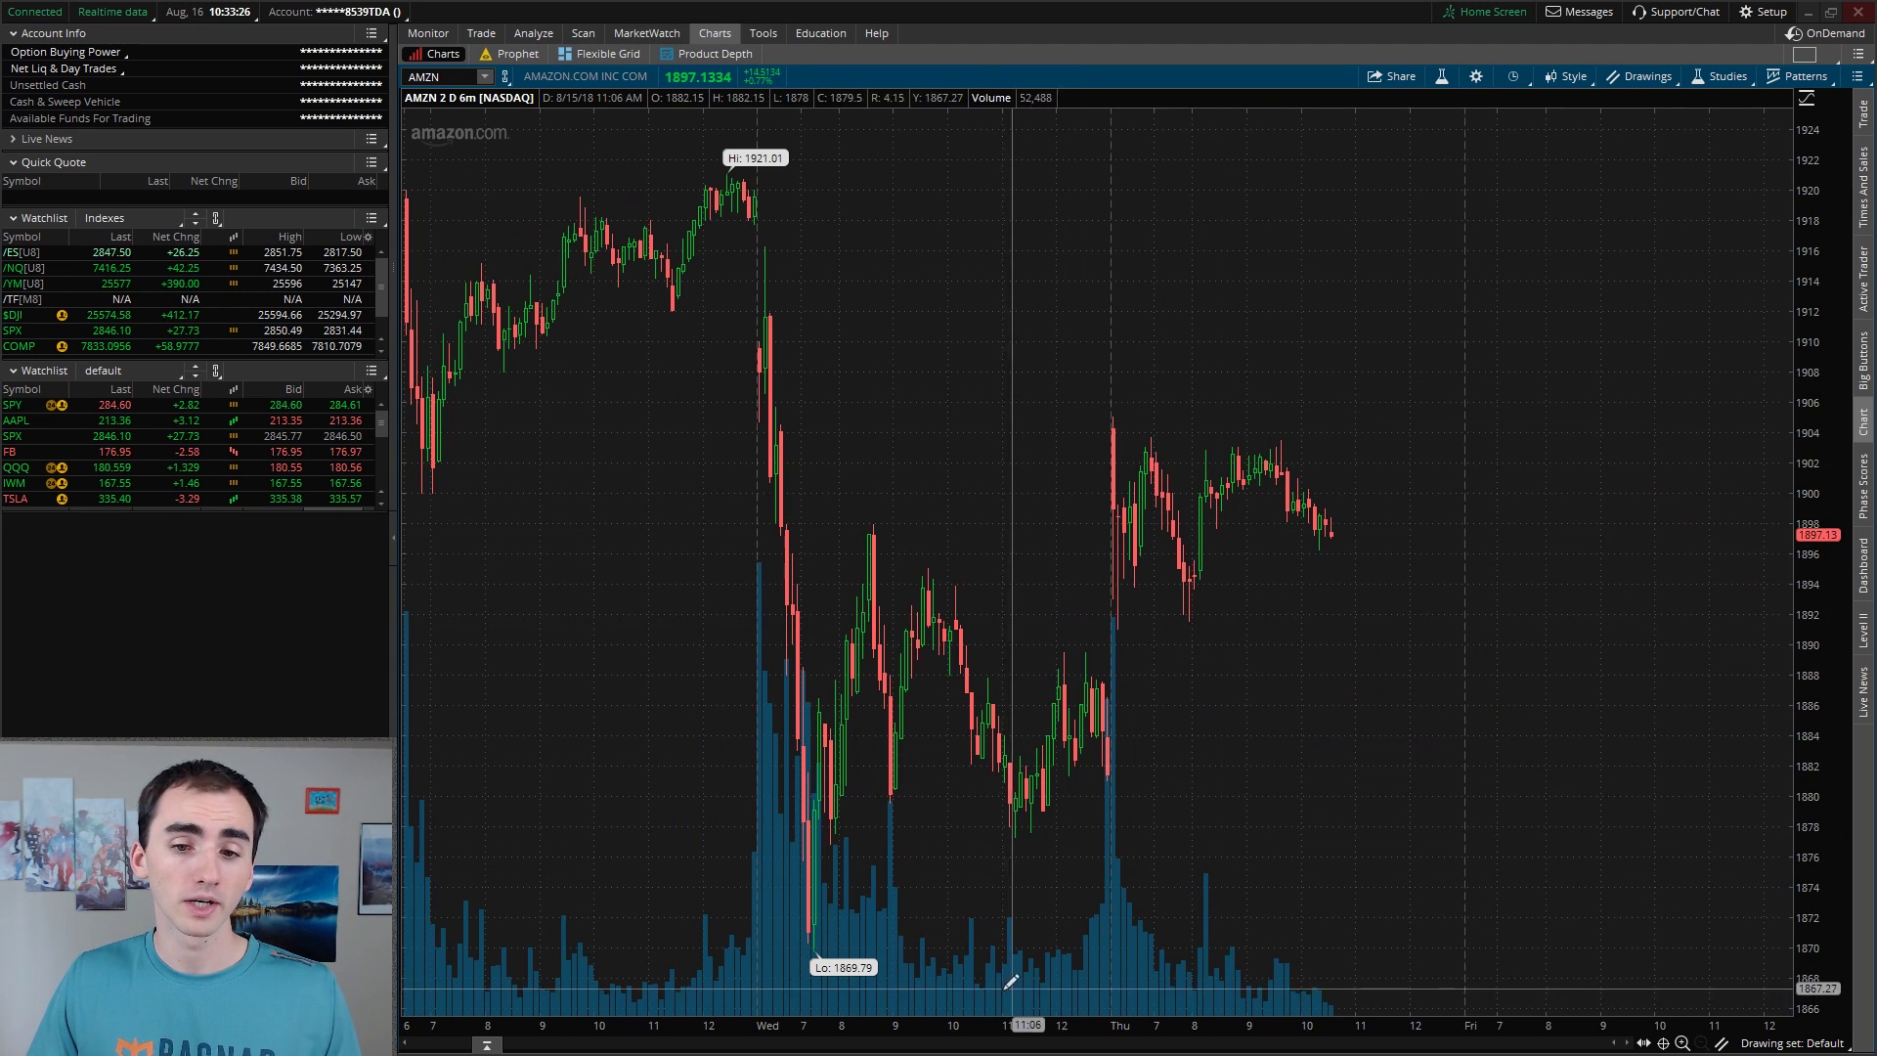
Stretch the time and price axes and pan to enlarge Tuesday's candles
drag(897, 1025, 713, 1052)
drag(1806, 834, 1765, 831)
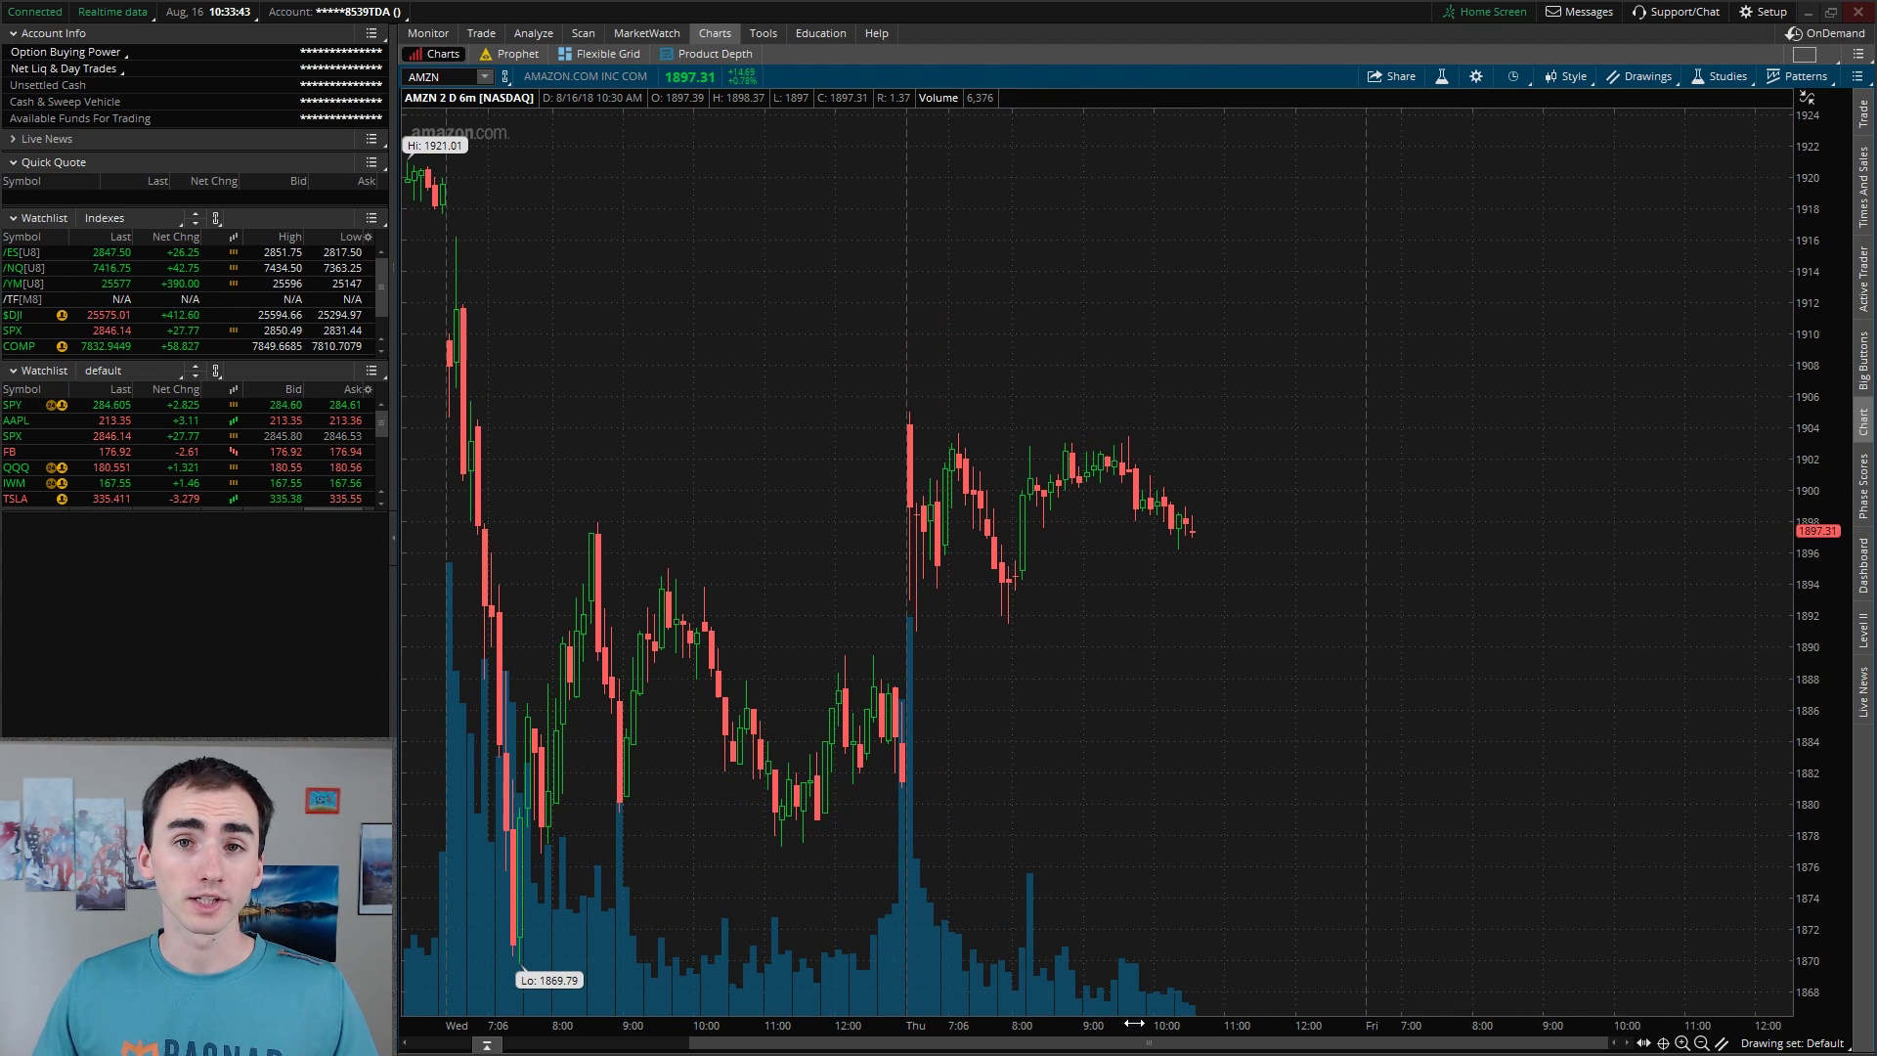
key(alt)
drag(1134, 1023, 1466, 1033)
drag(1760, 716, 1816, 700)
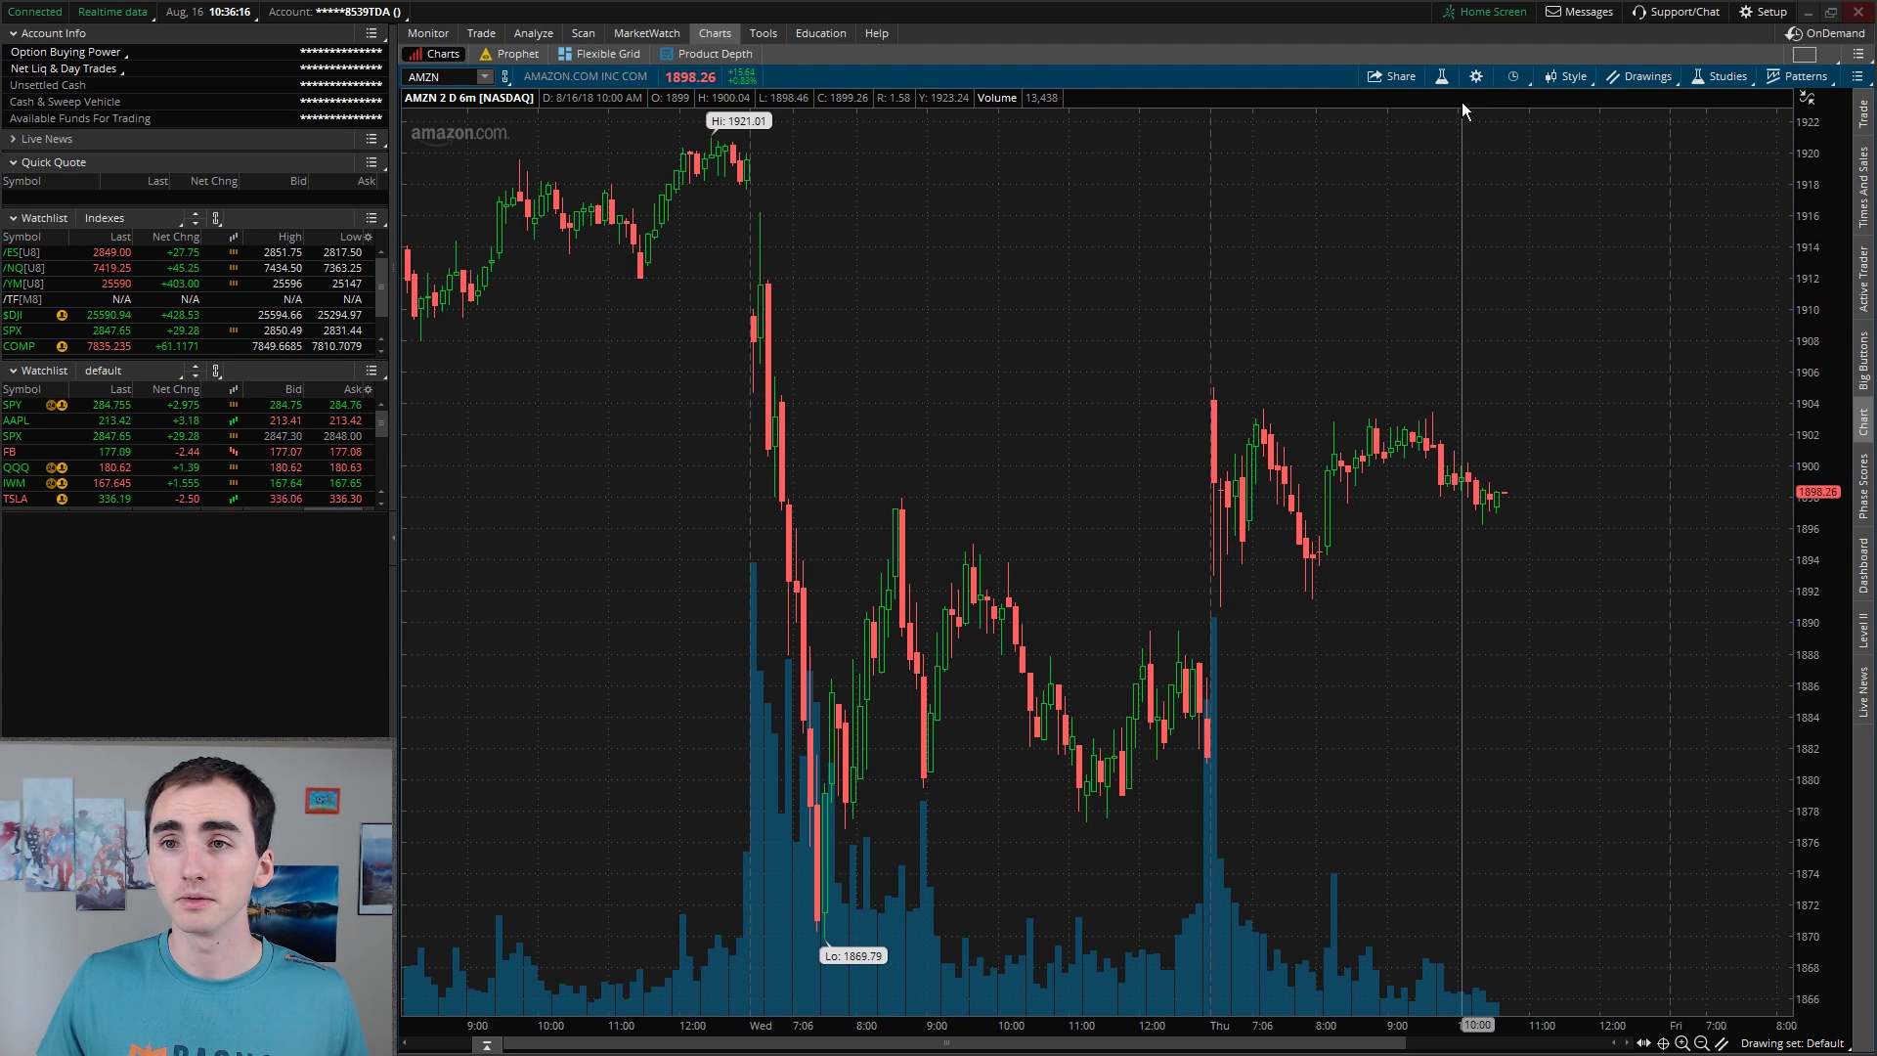
click(1476, 77)
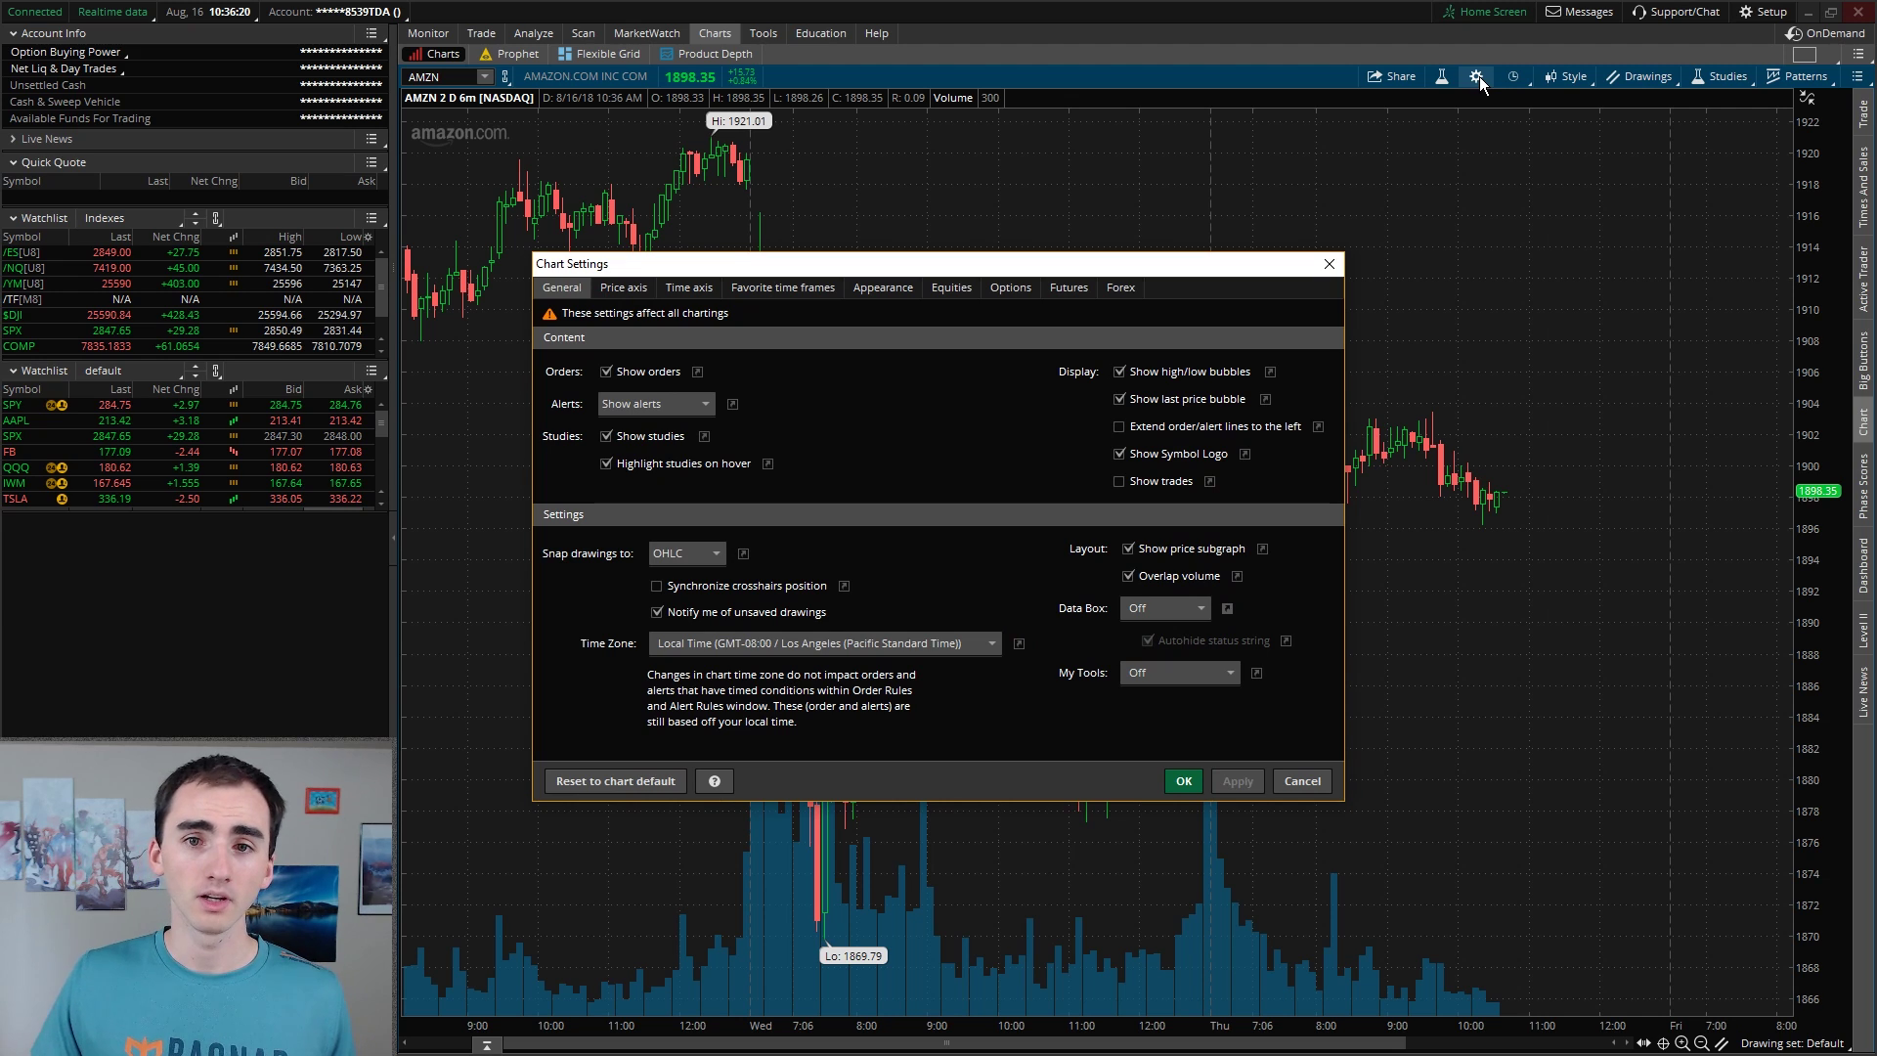
Check Show Extended-Hours Trading session on the Equities tab of Chart Settings and apply
click(953, 288)
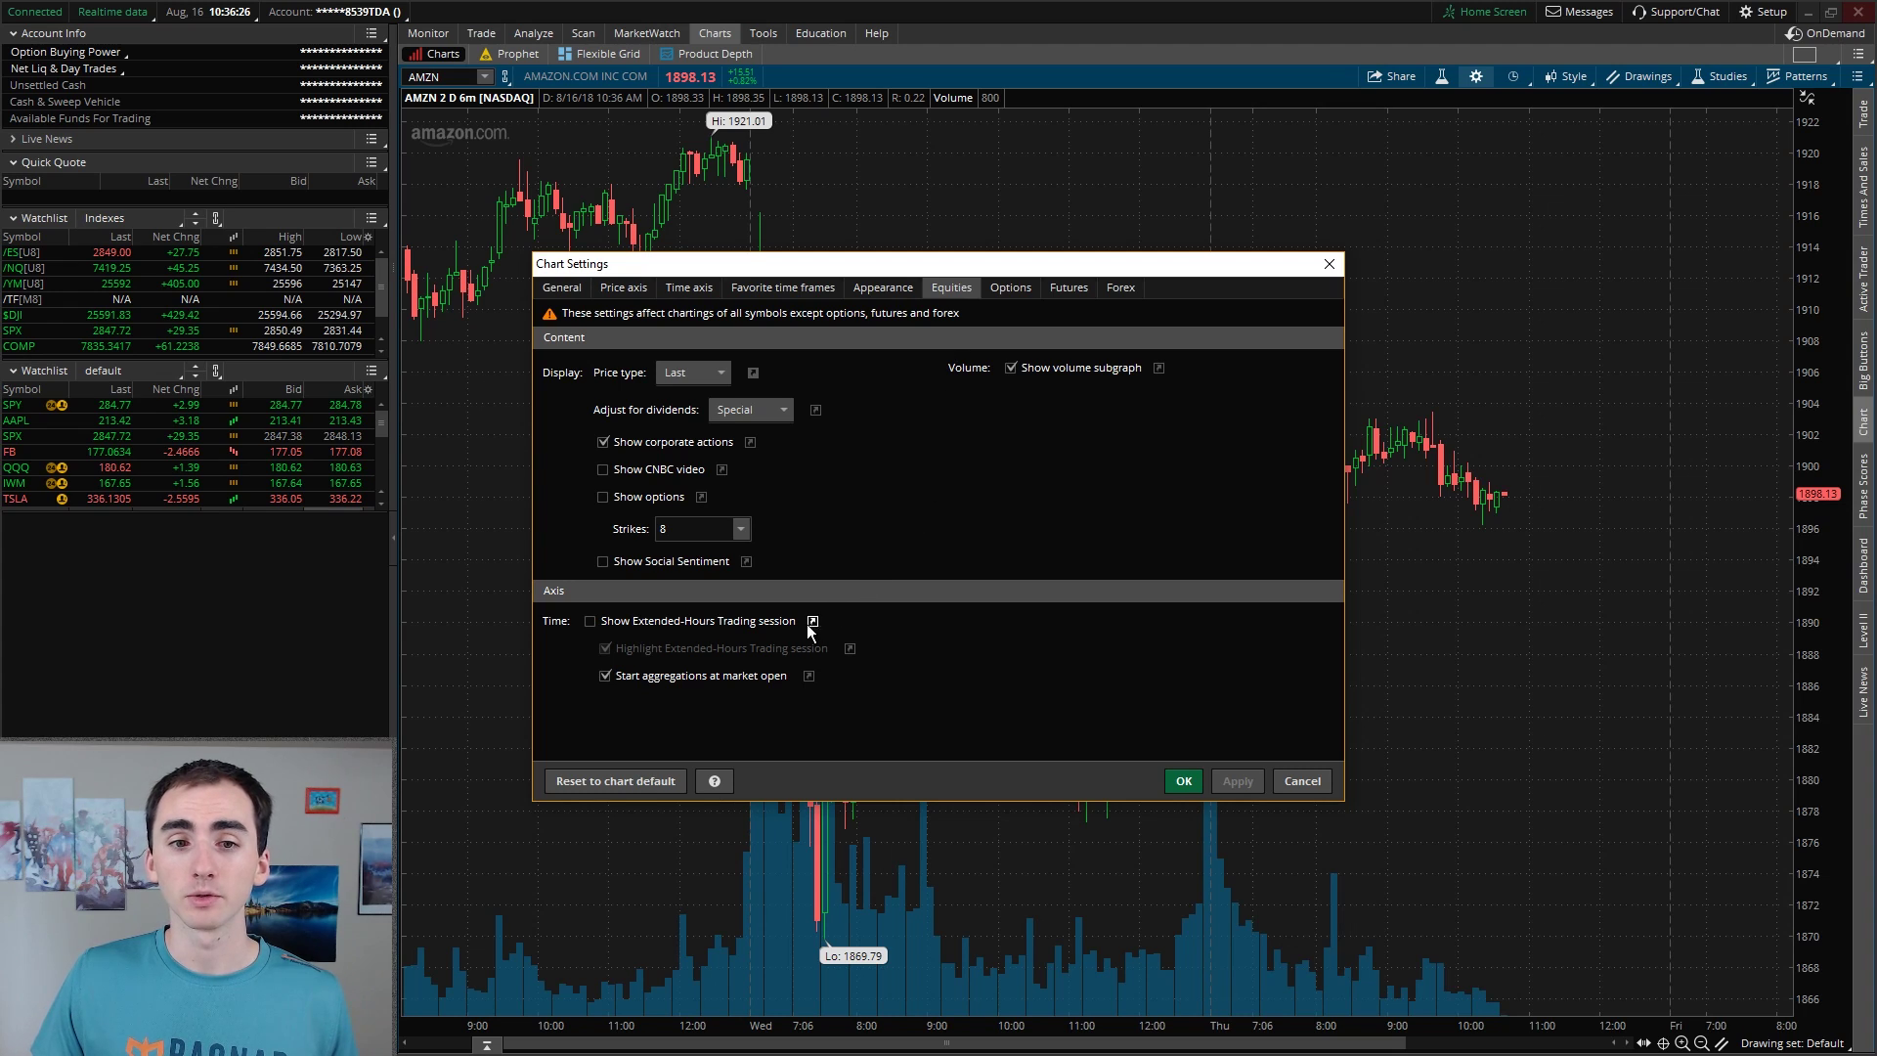
click(756, 624)
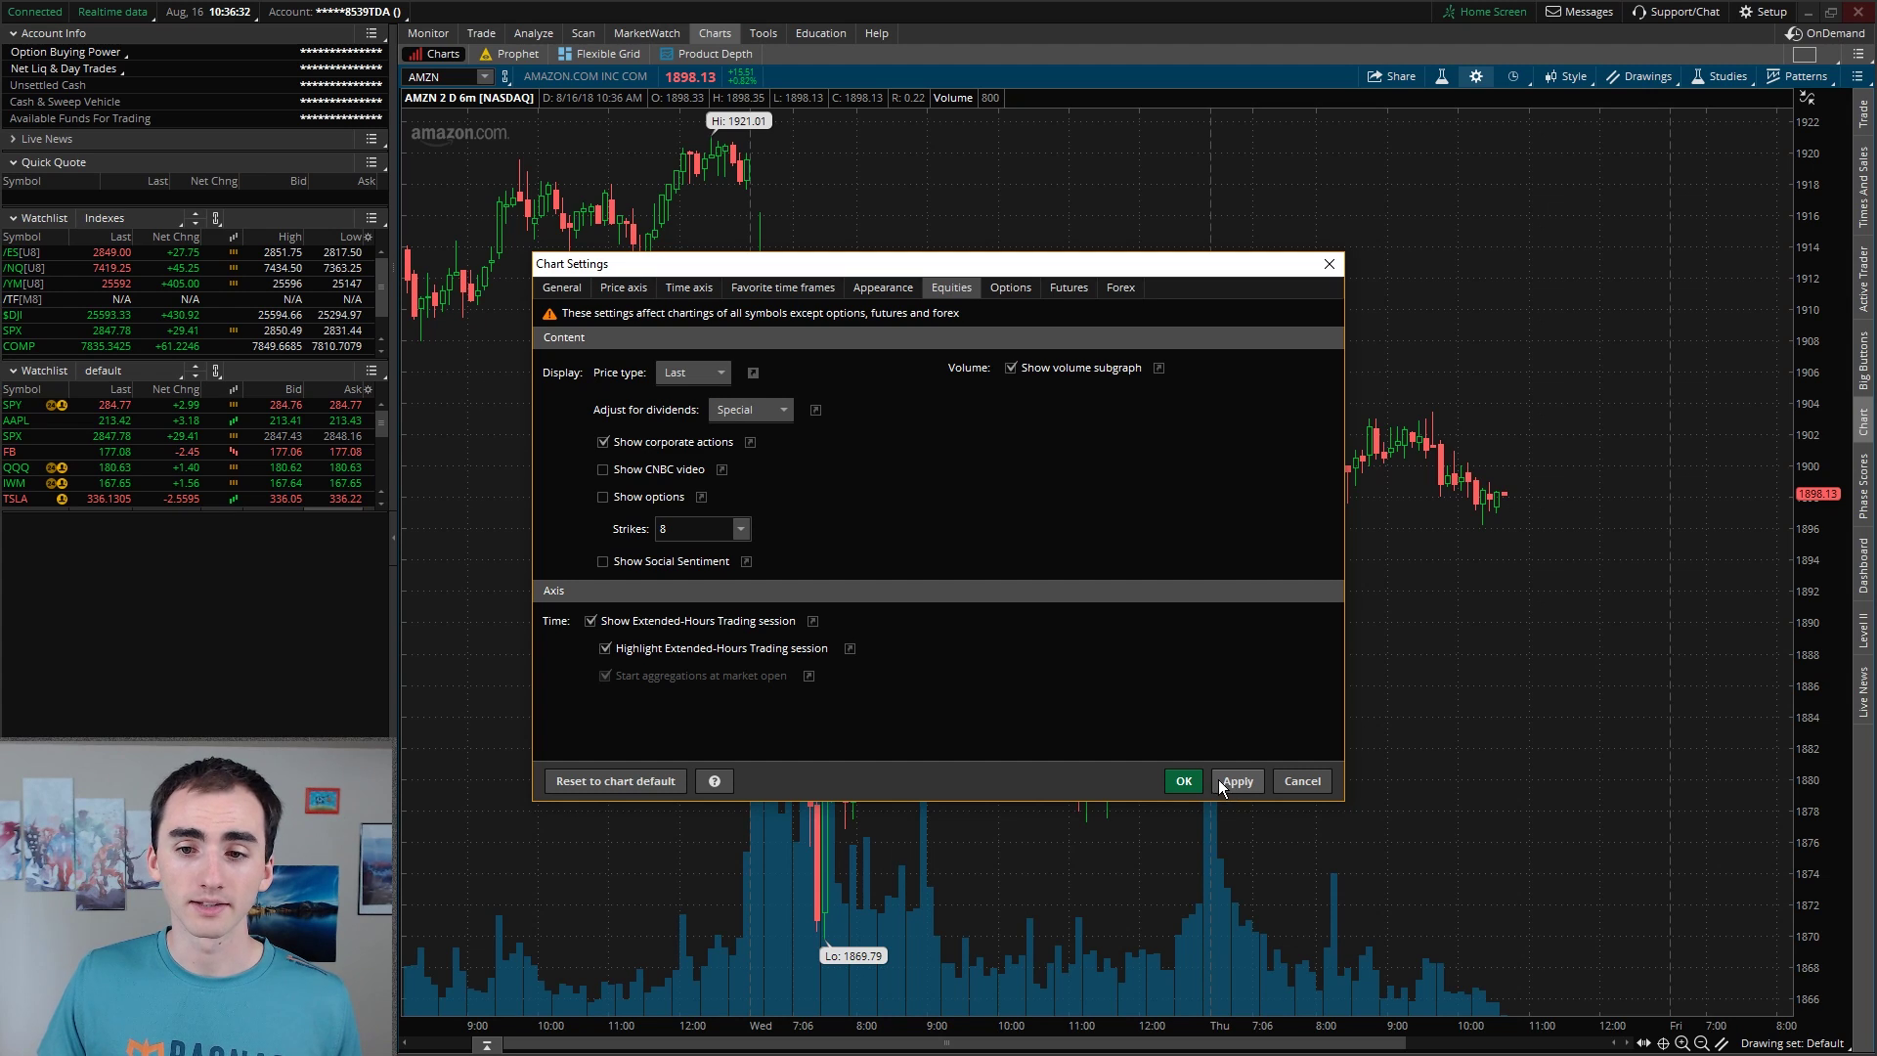
click(1184, 781)
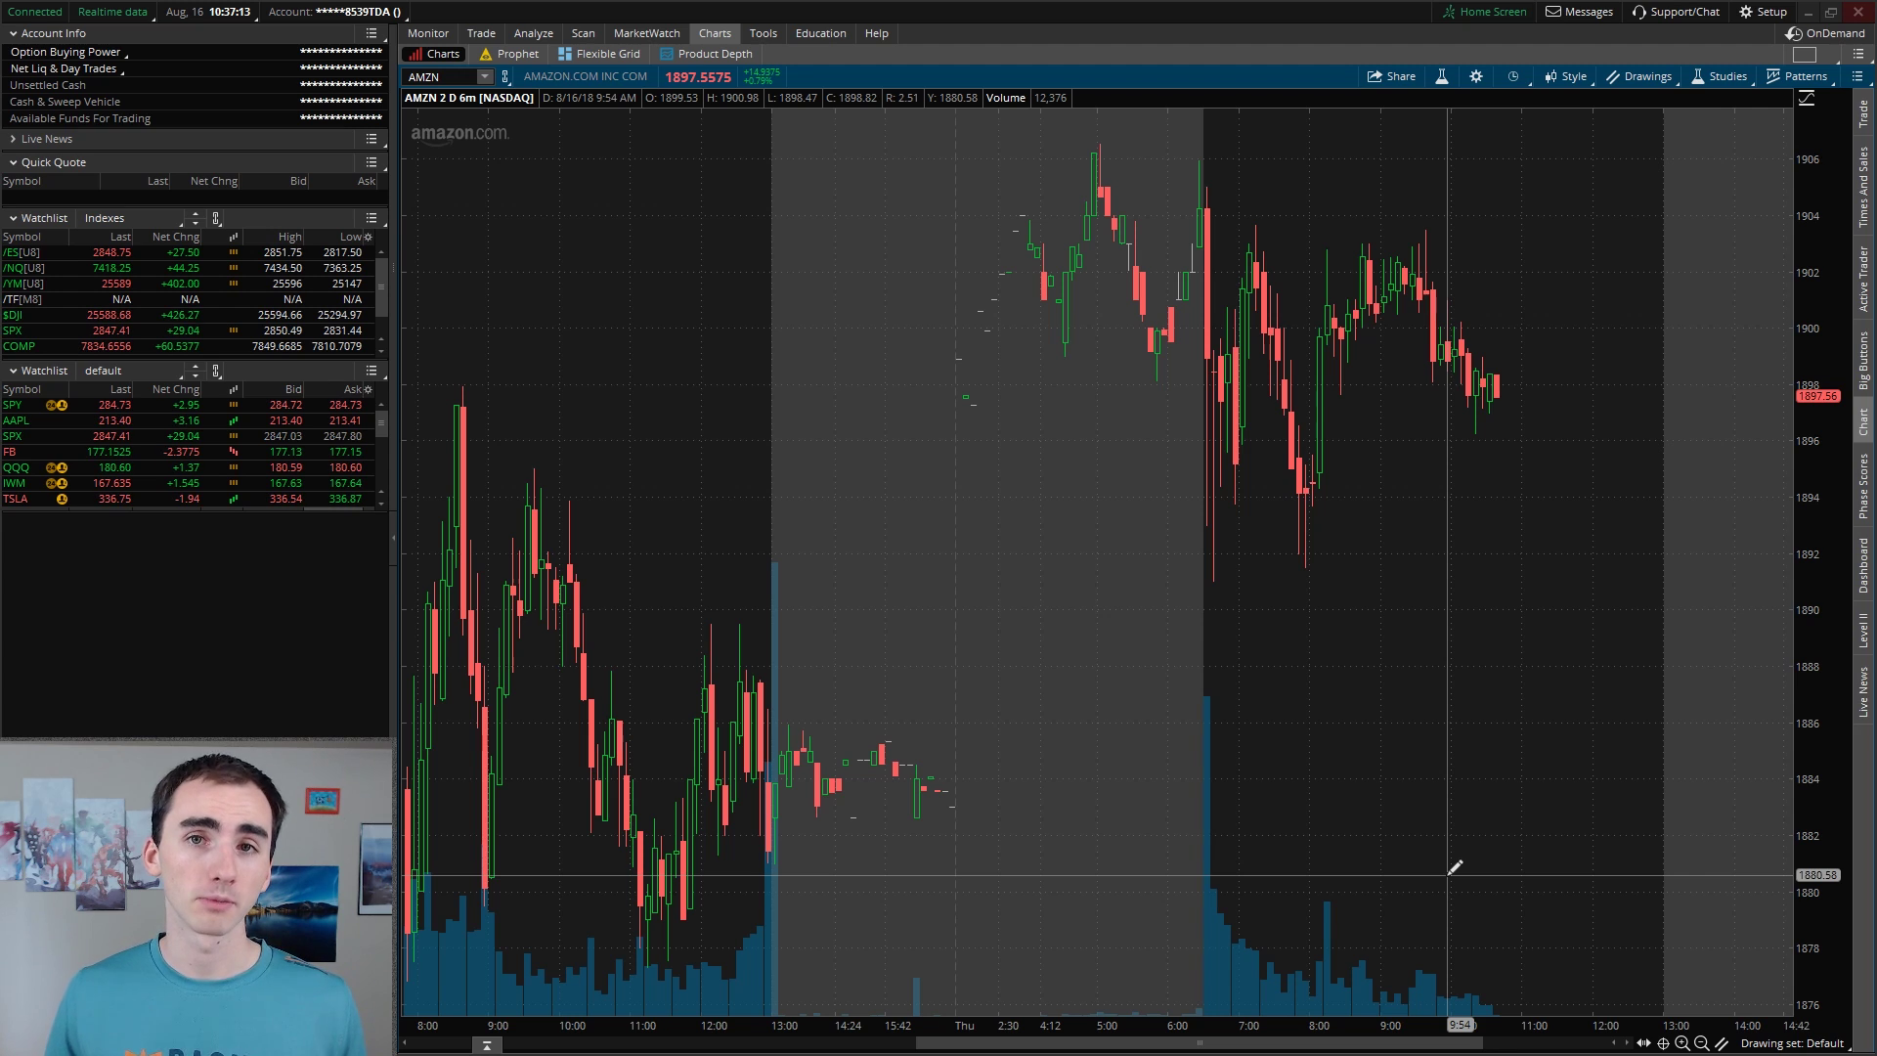
Autozoom the AMZN chart to fit both days, including shaded extended-hours sessions
right_click(1350, 742)
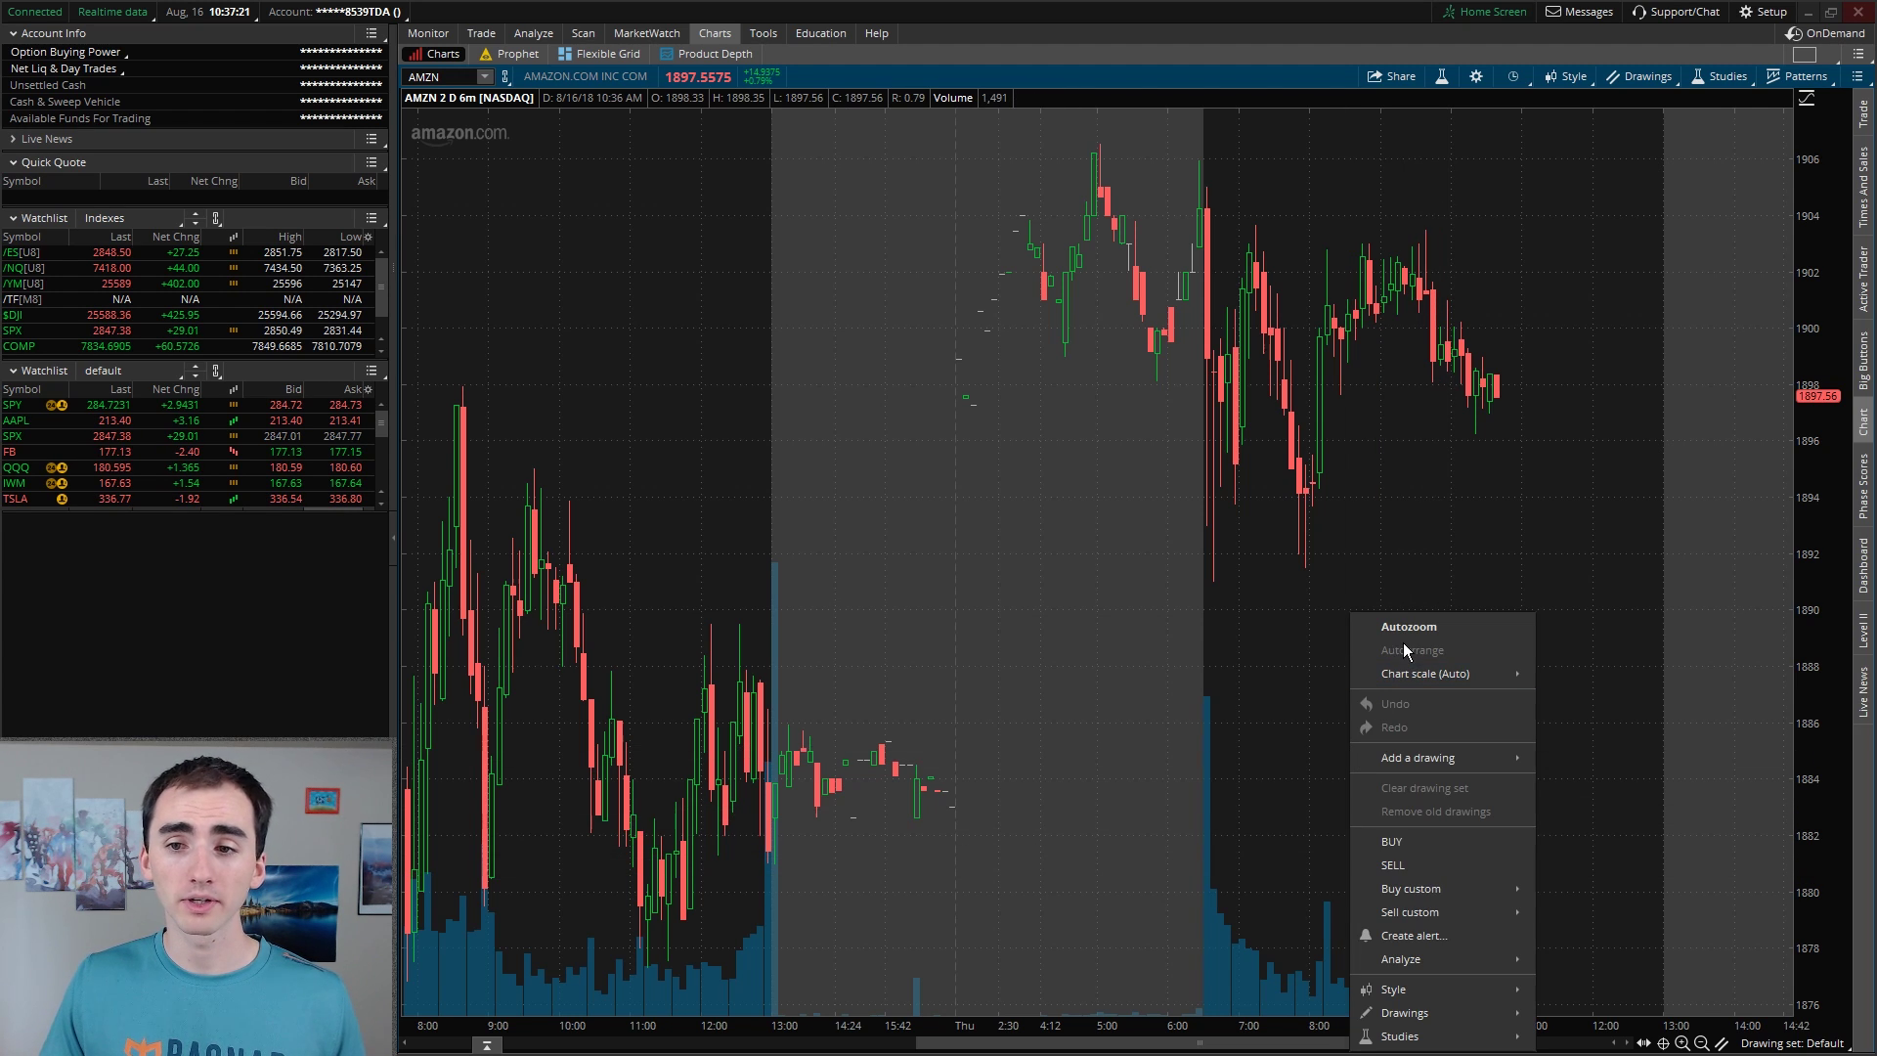
click(1402, 640)
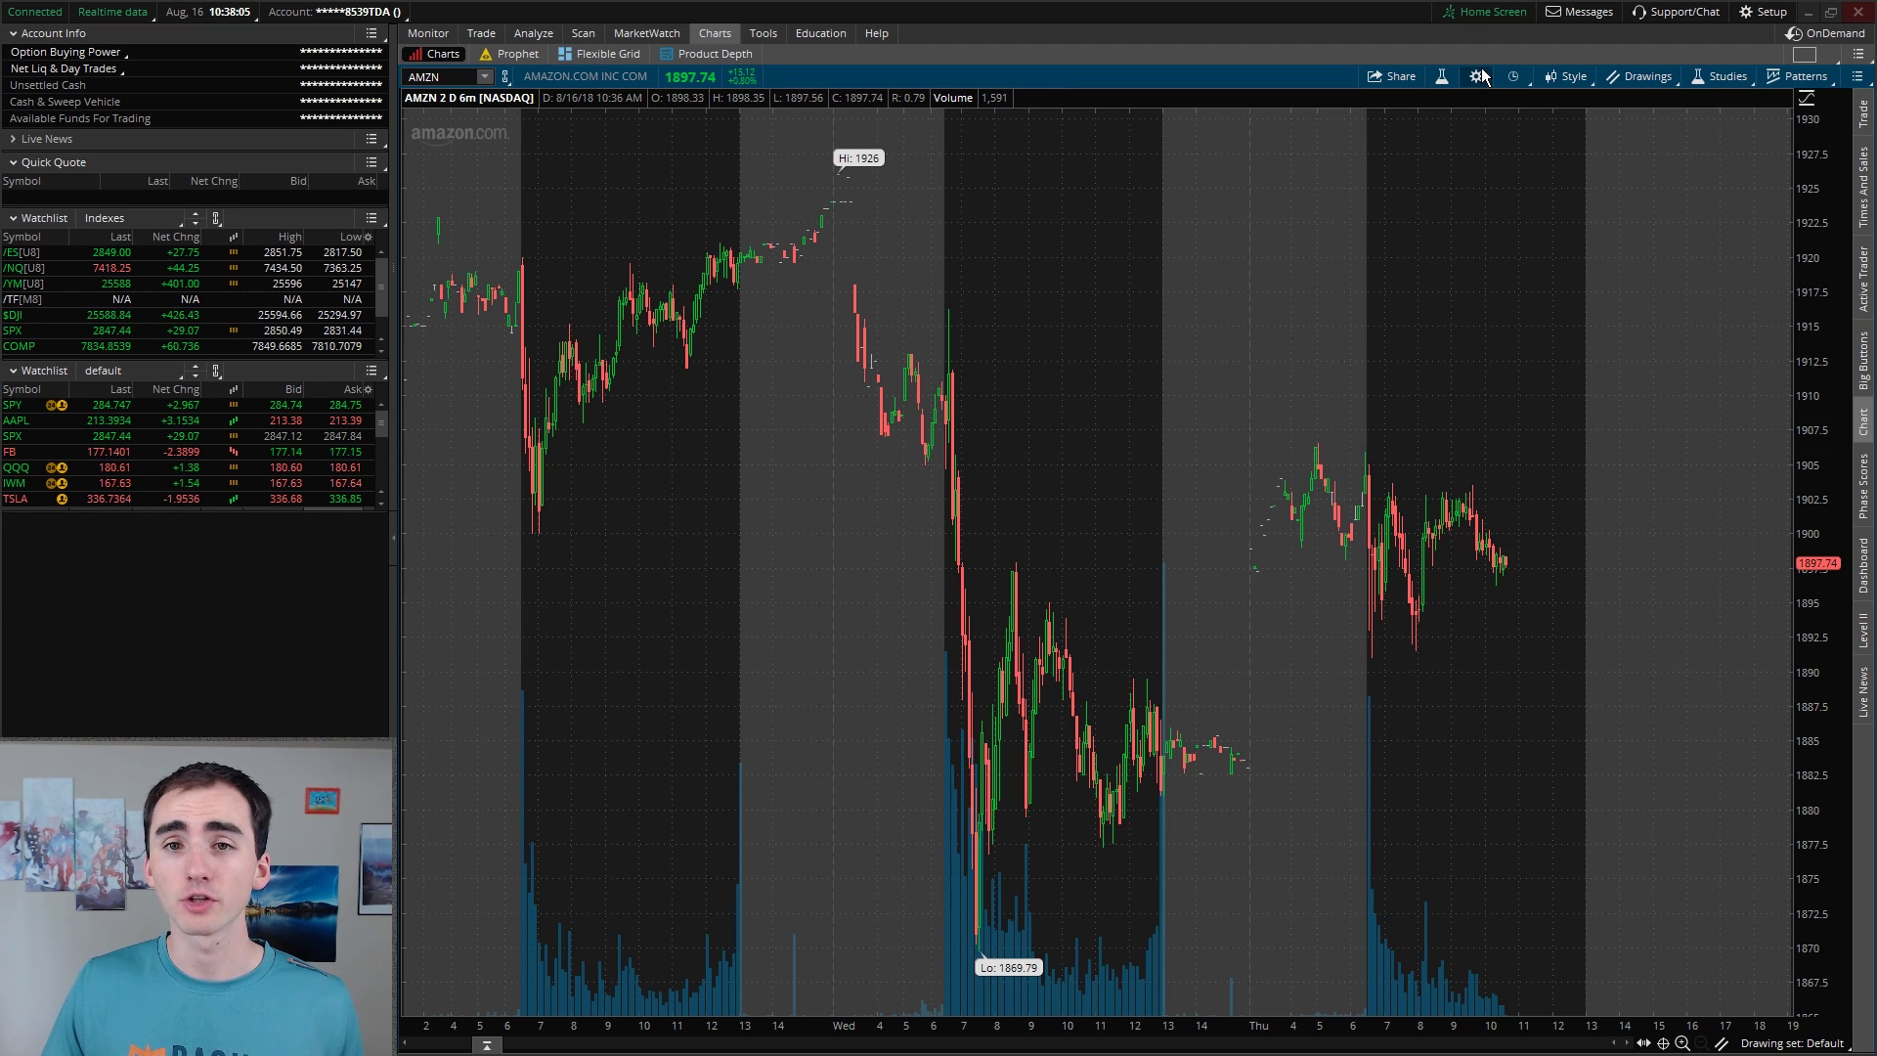
Turn off Overlap volume in Chart Settings and apply, showing volume in its own pane
click(1478, 77)
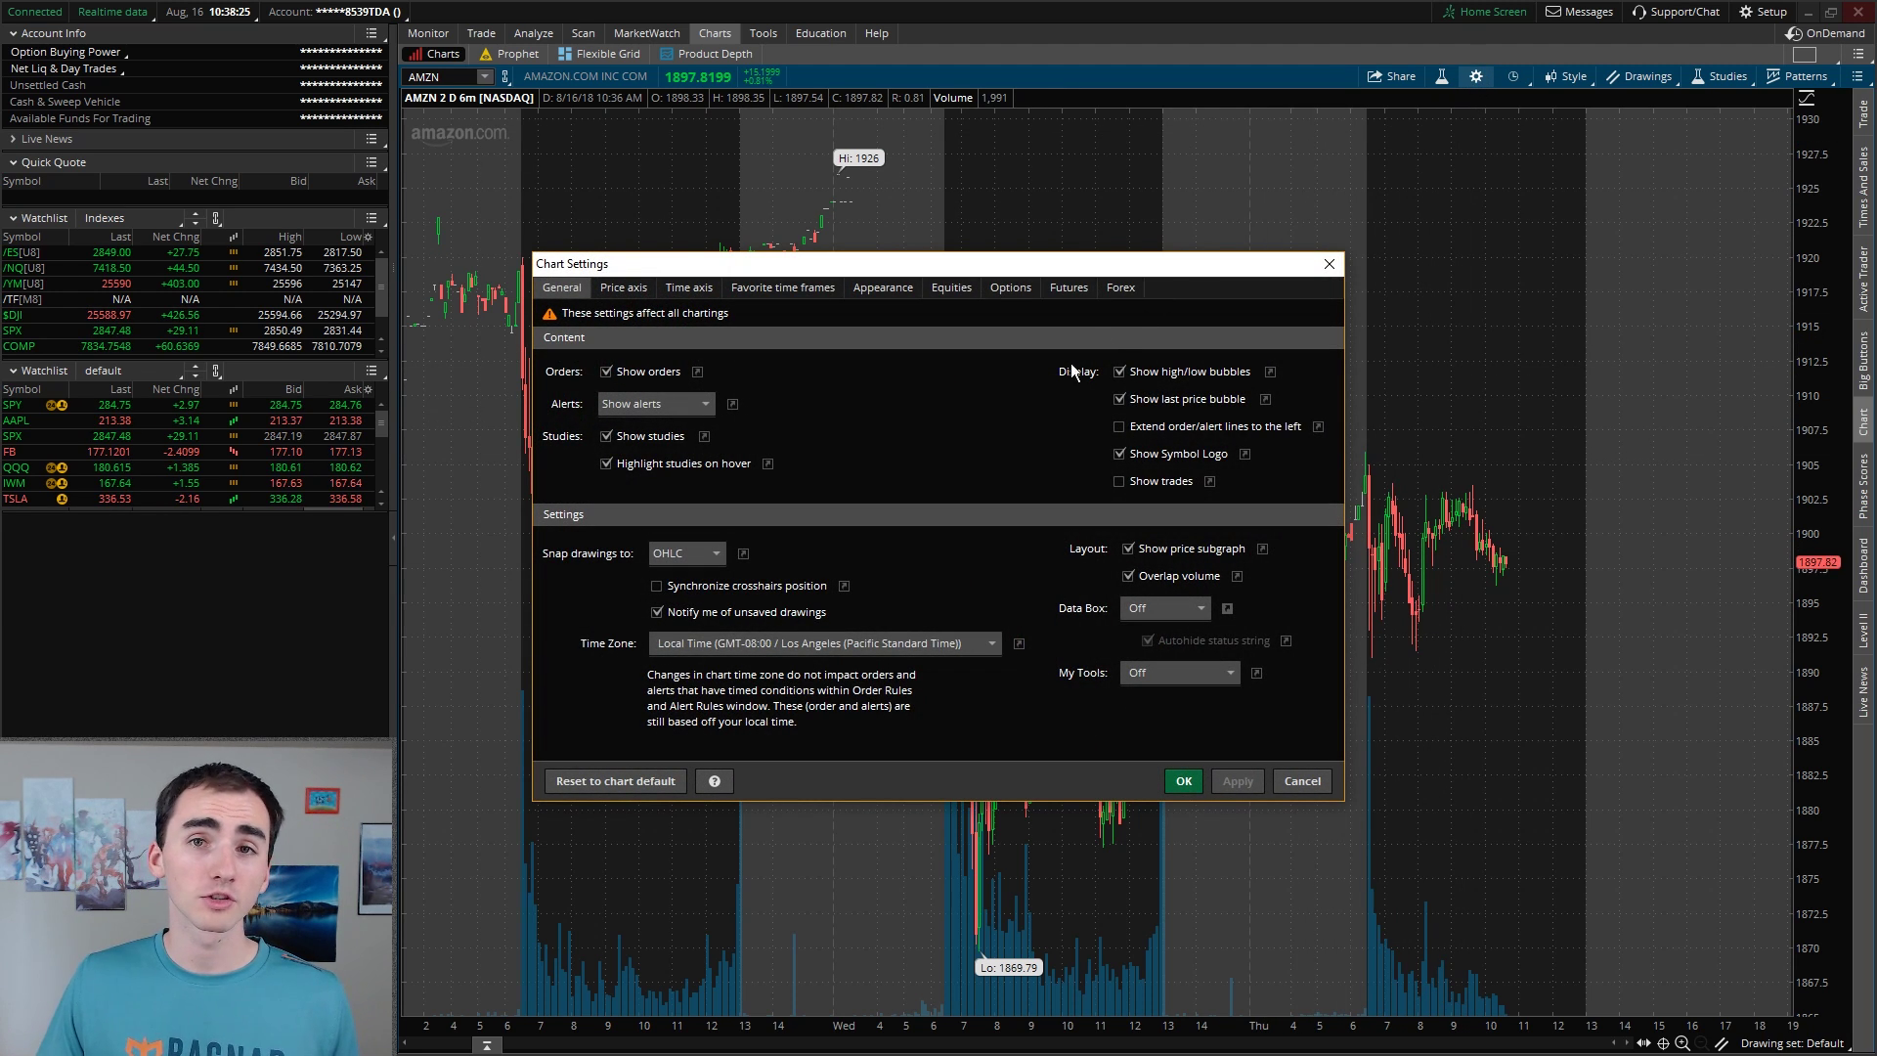
click(1133, 582)
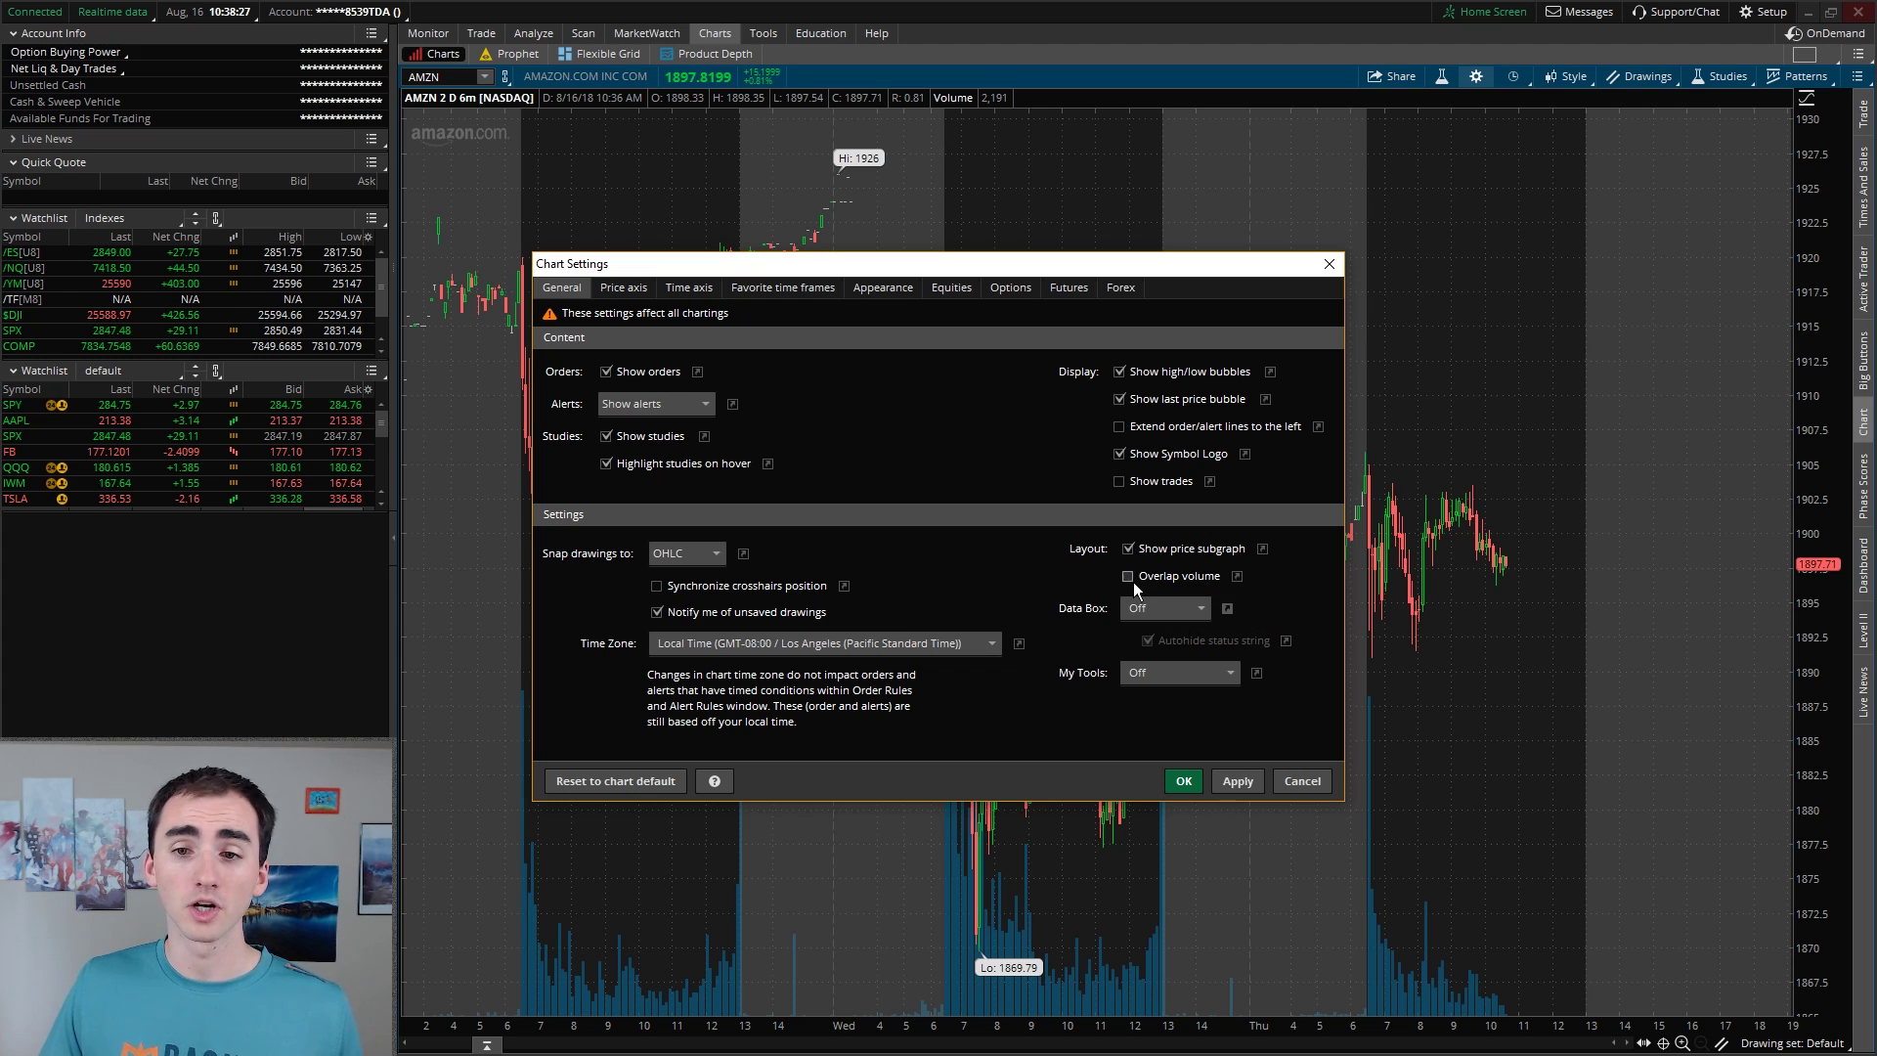
click(1233, 772)
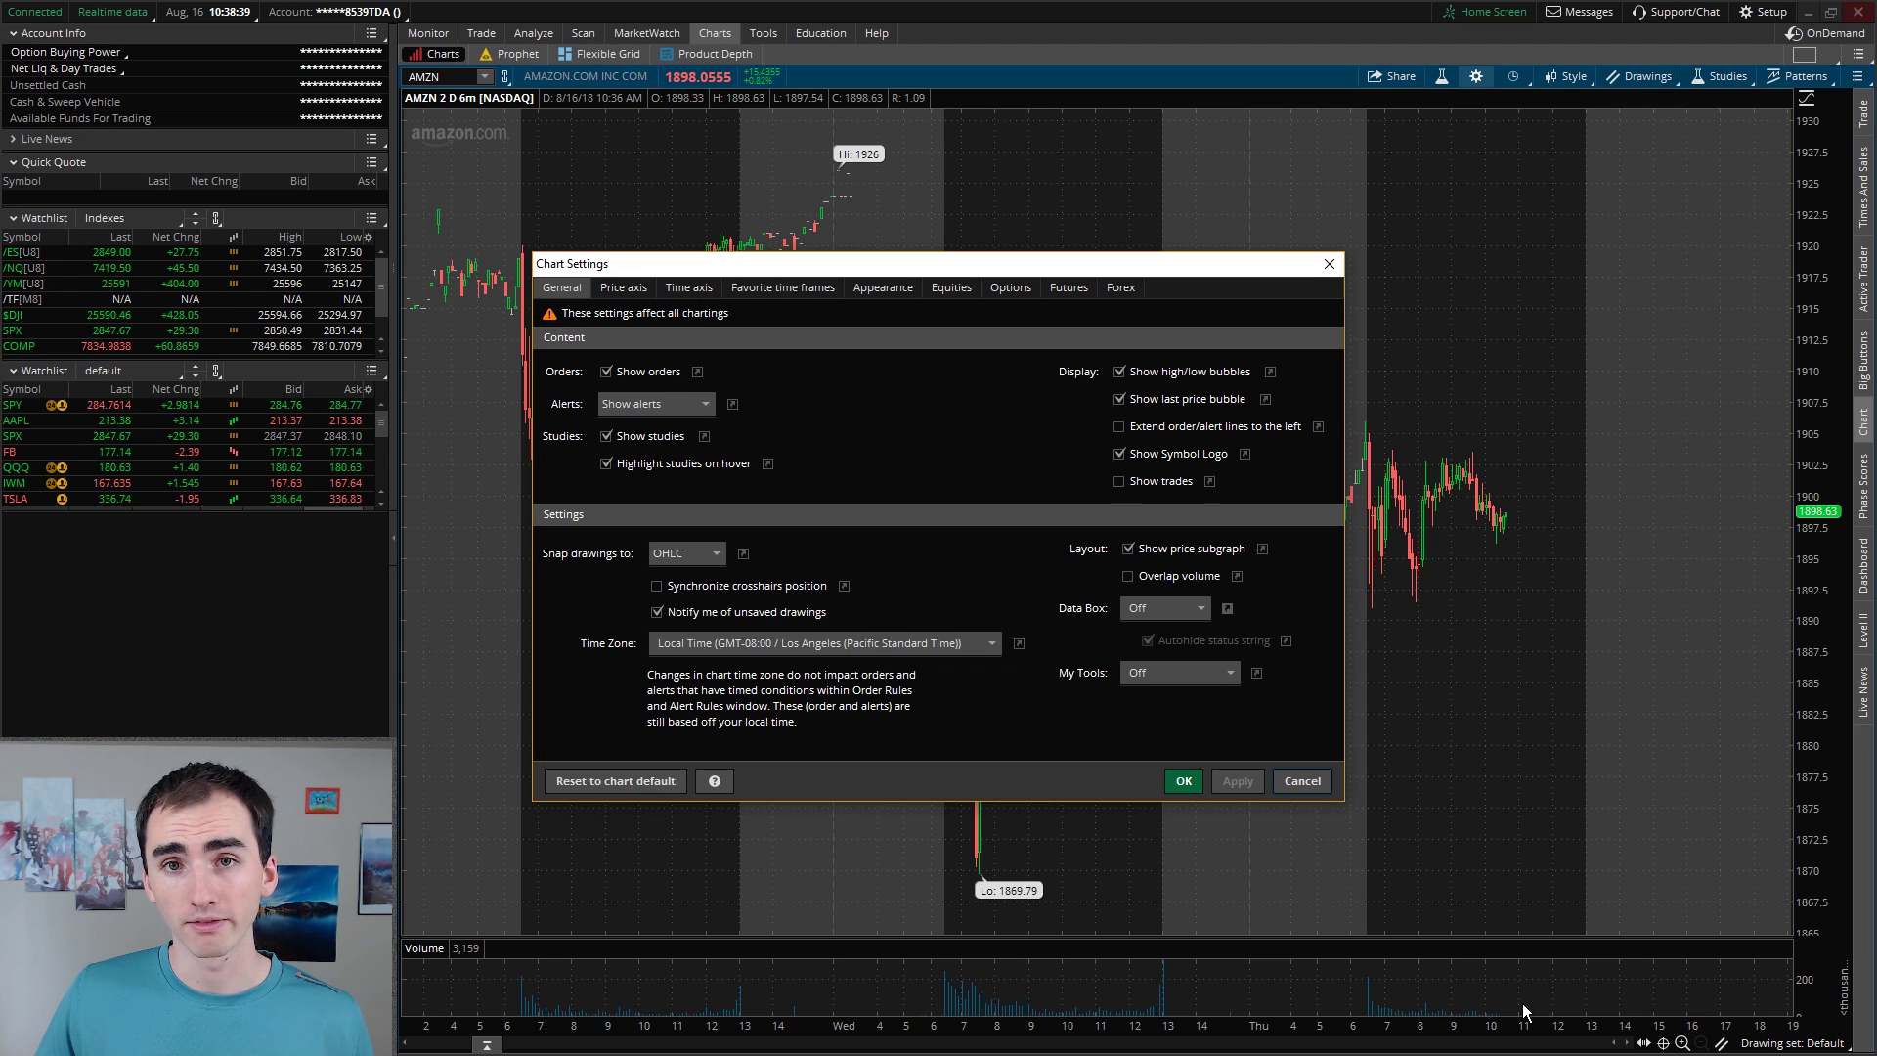
Re-enable Overlap volume, apply it, and keep drawings snapping to OHLC
click(1146, 578)
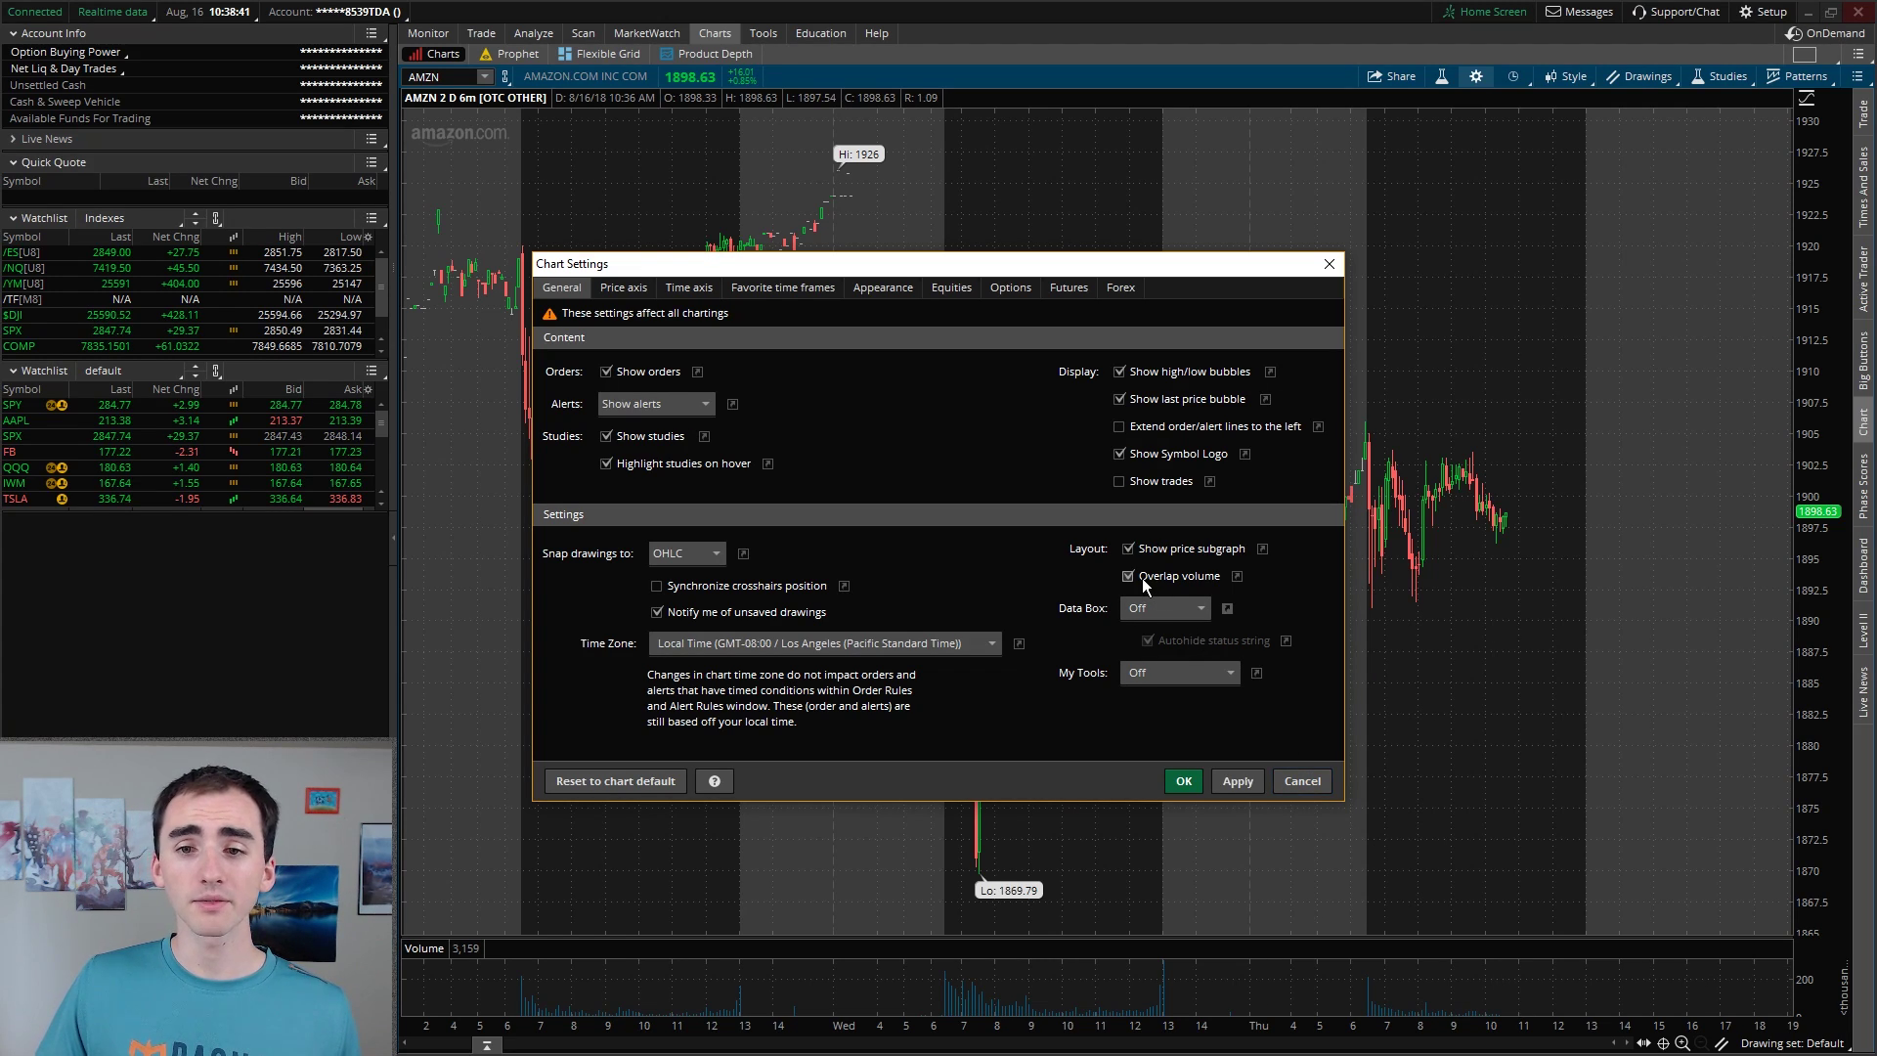
click(1235, 781)
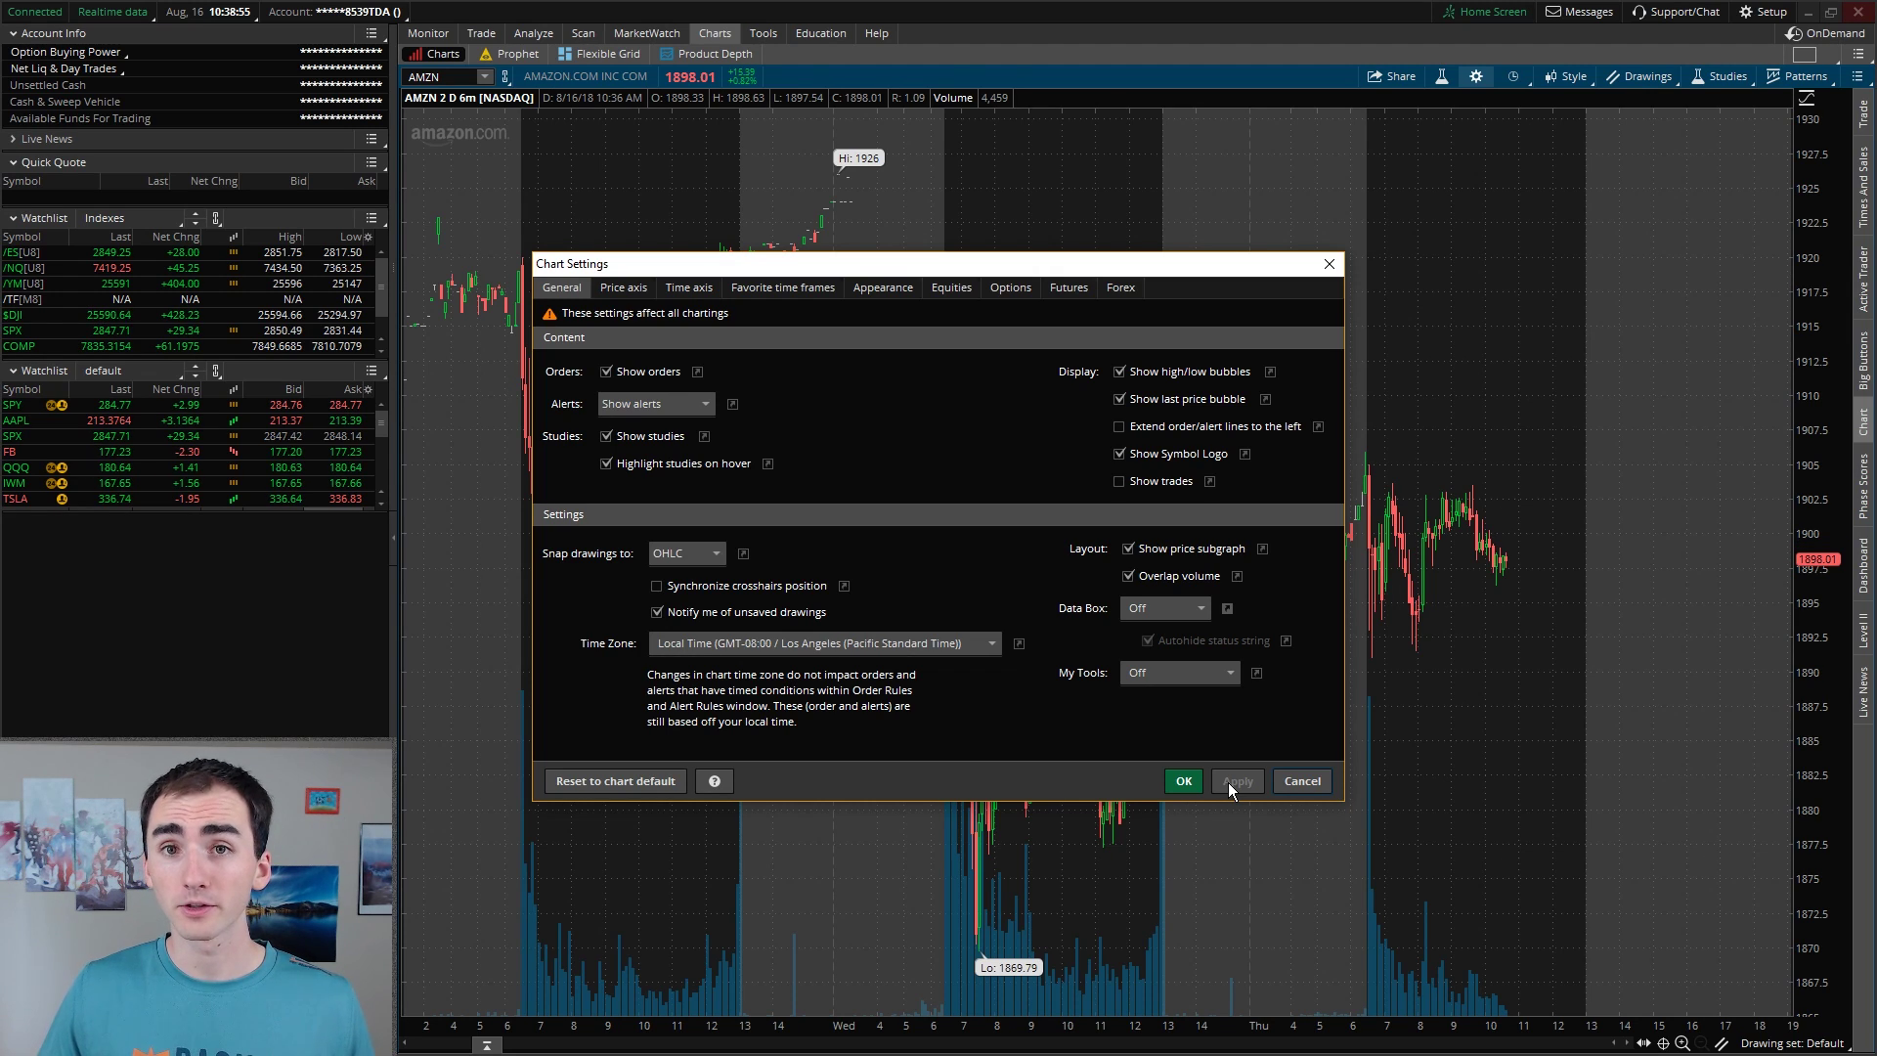
click(718, 553)
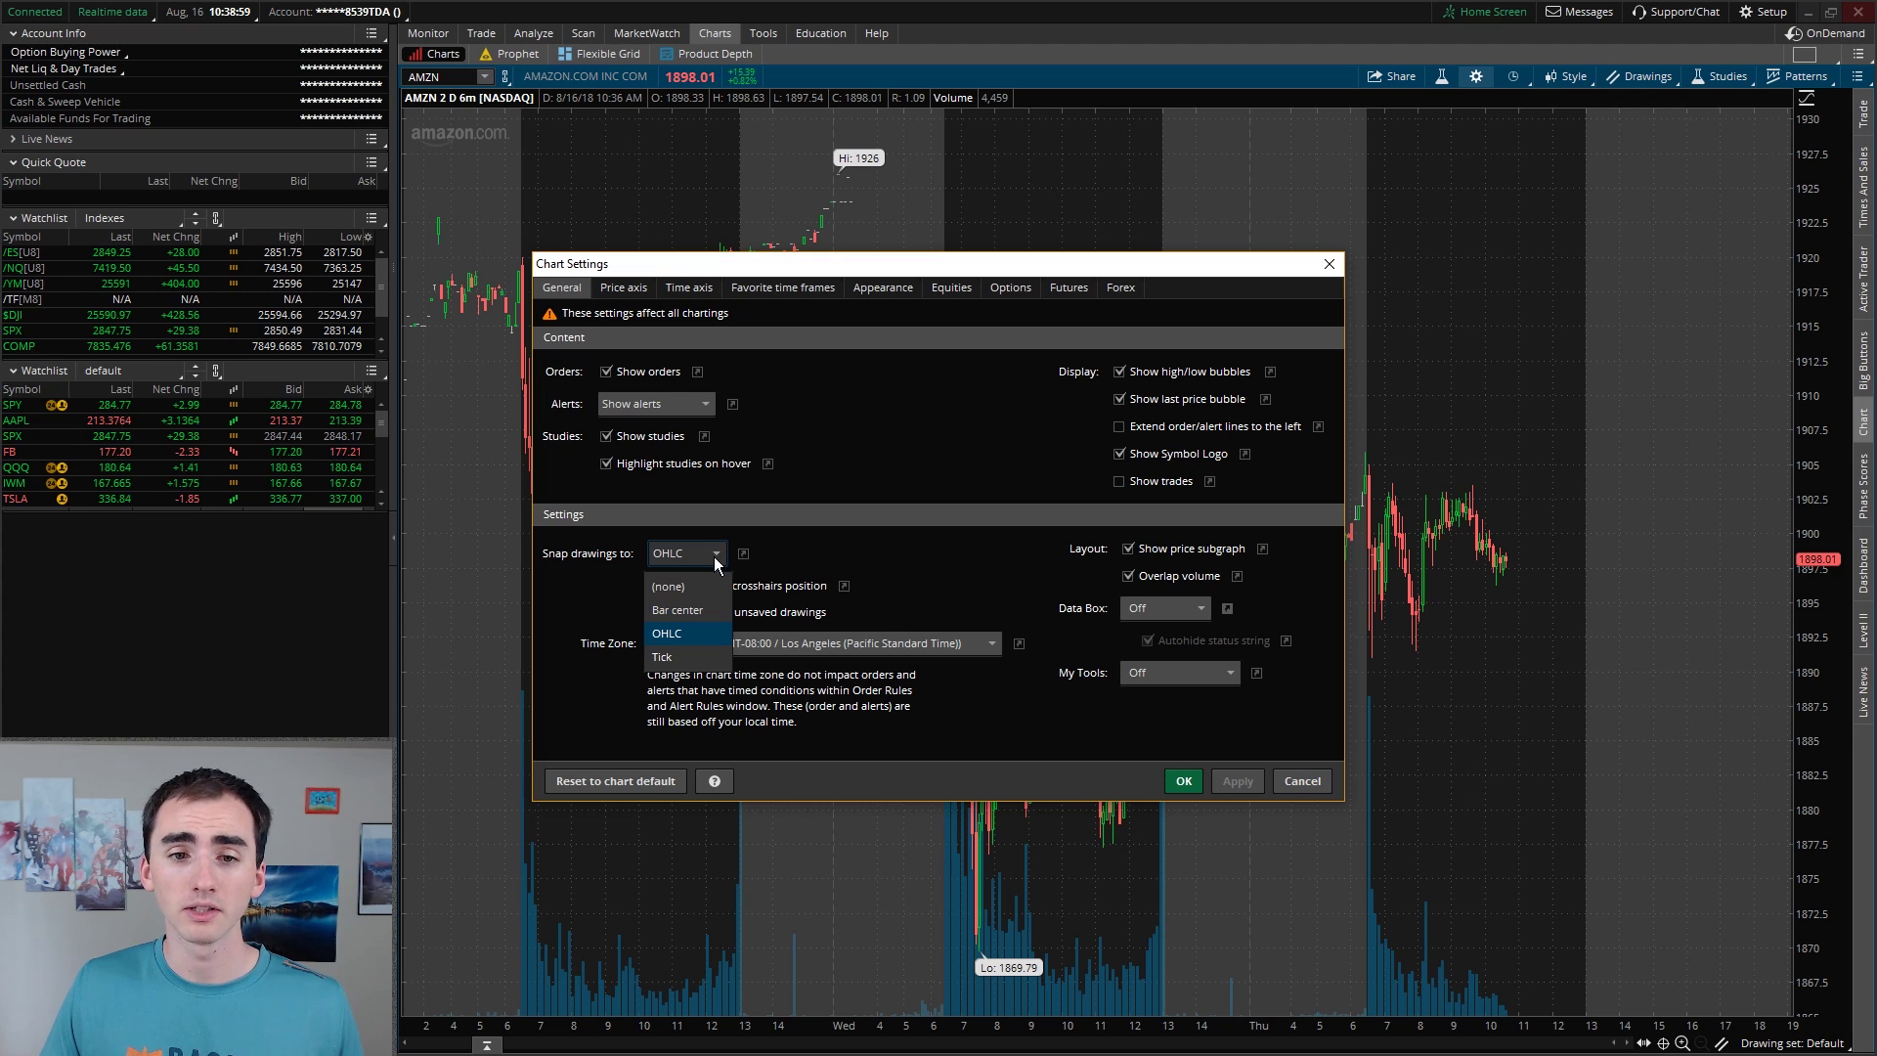
click(707, 638)
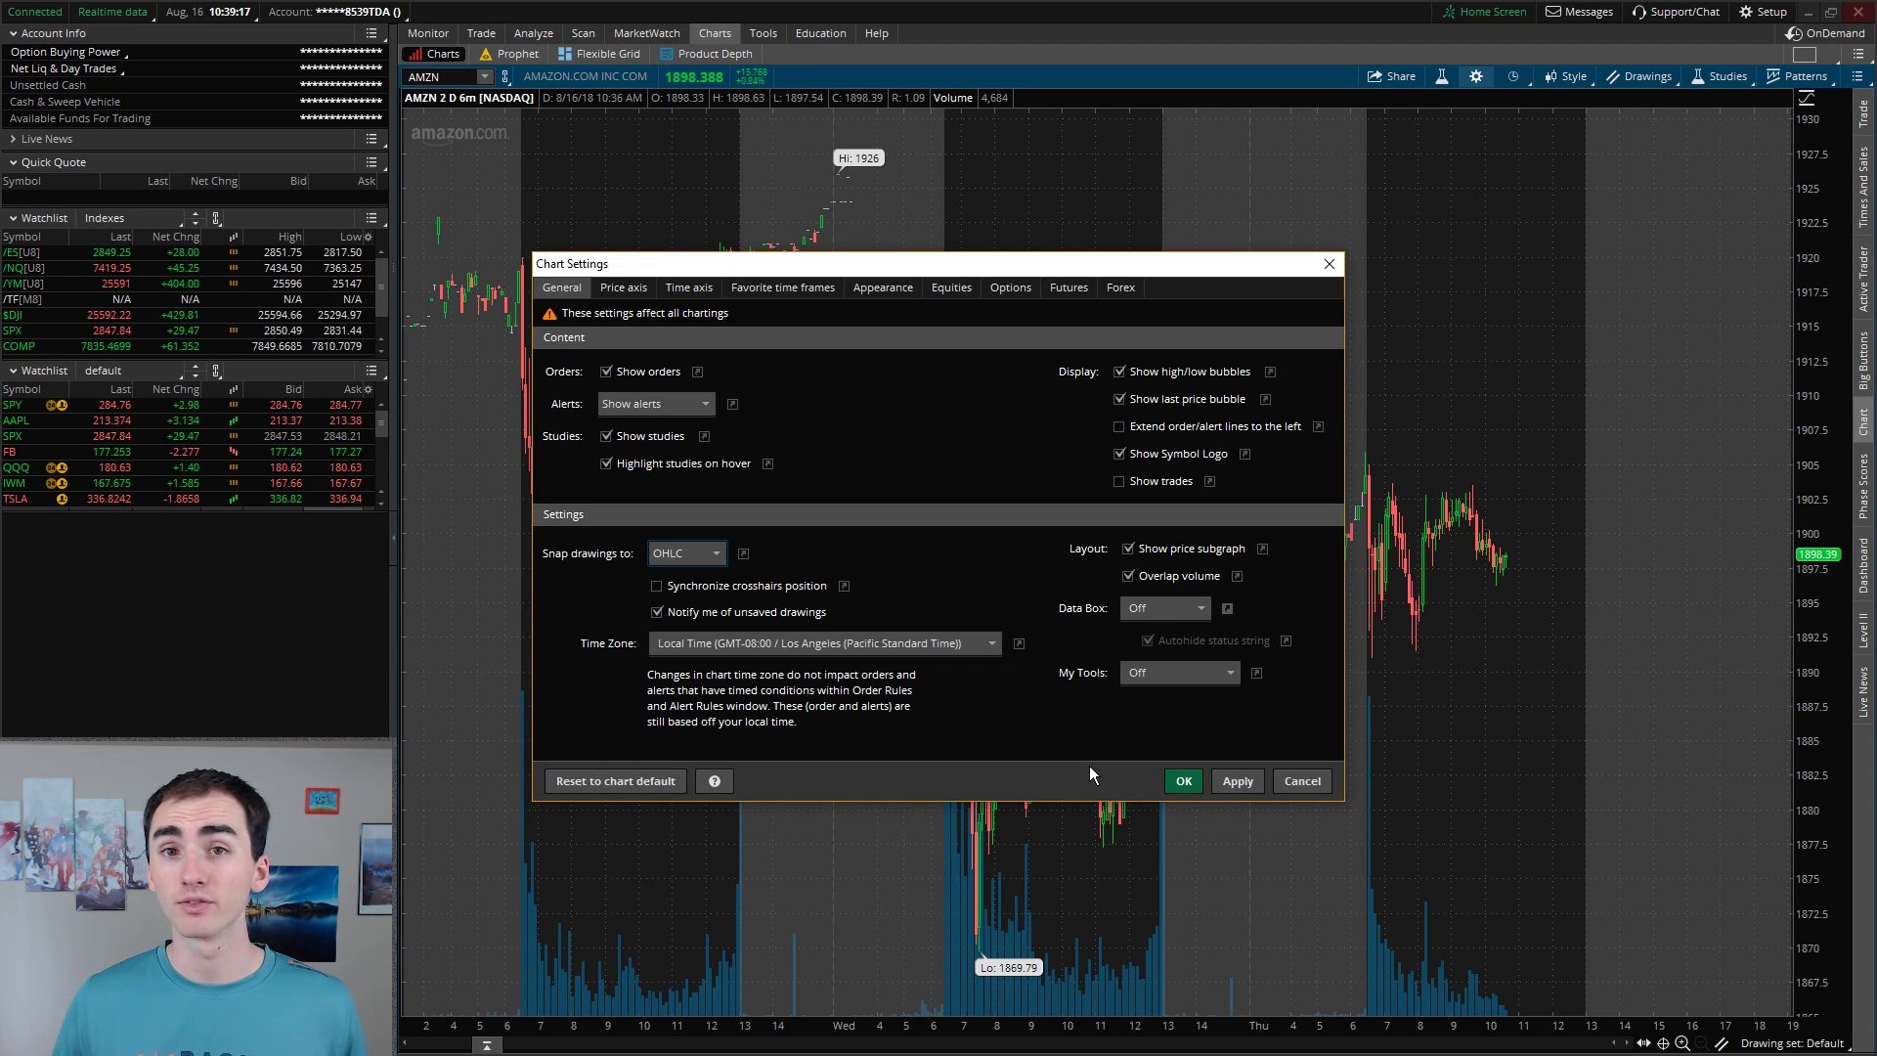
Set the time axis to a 10 min aggregation period over a 5-day interval
click(622, 290)
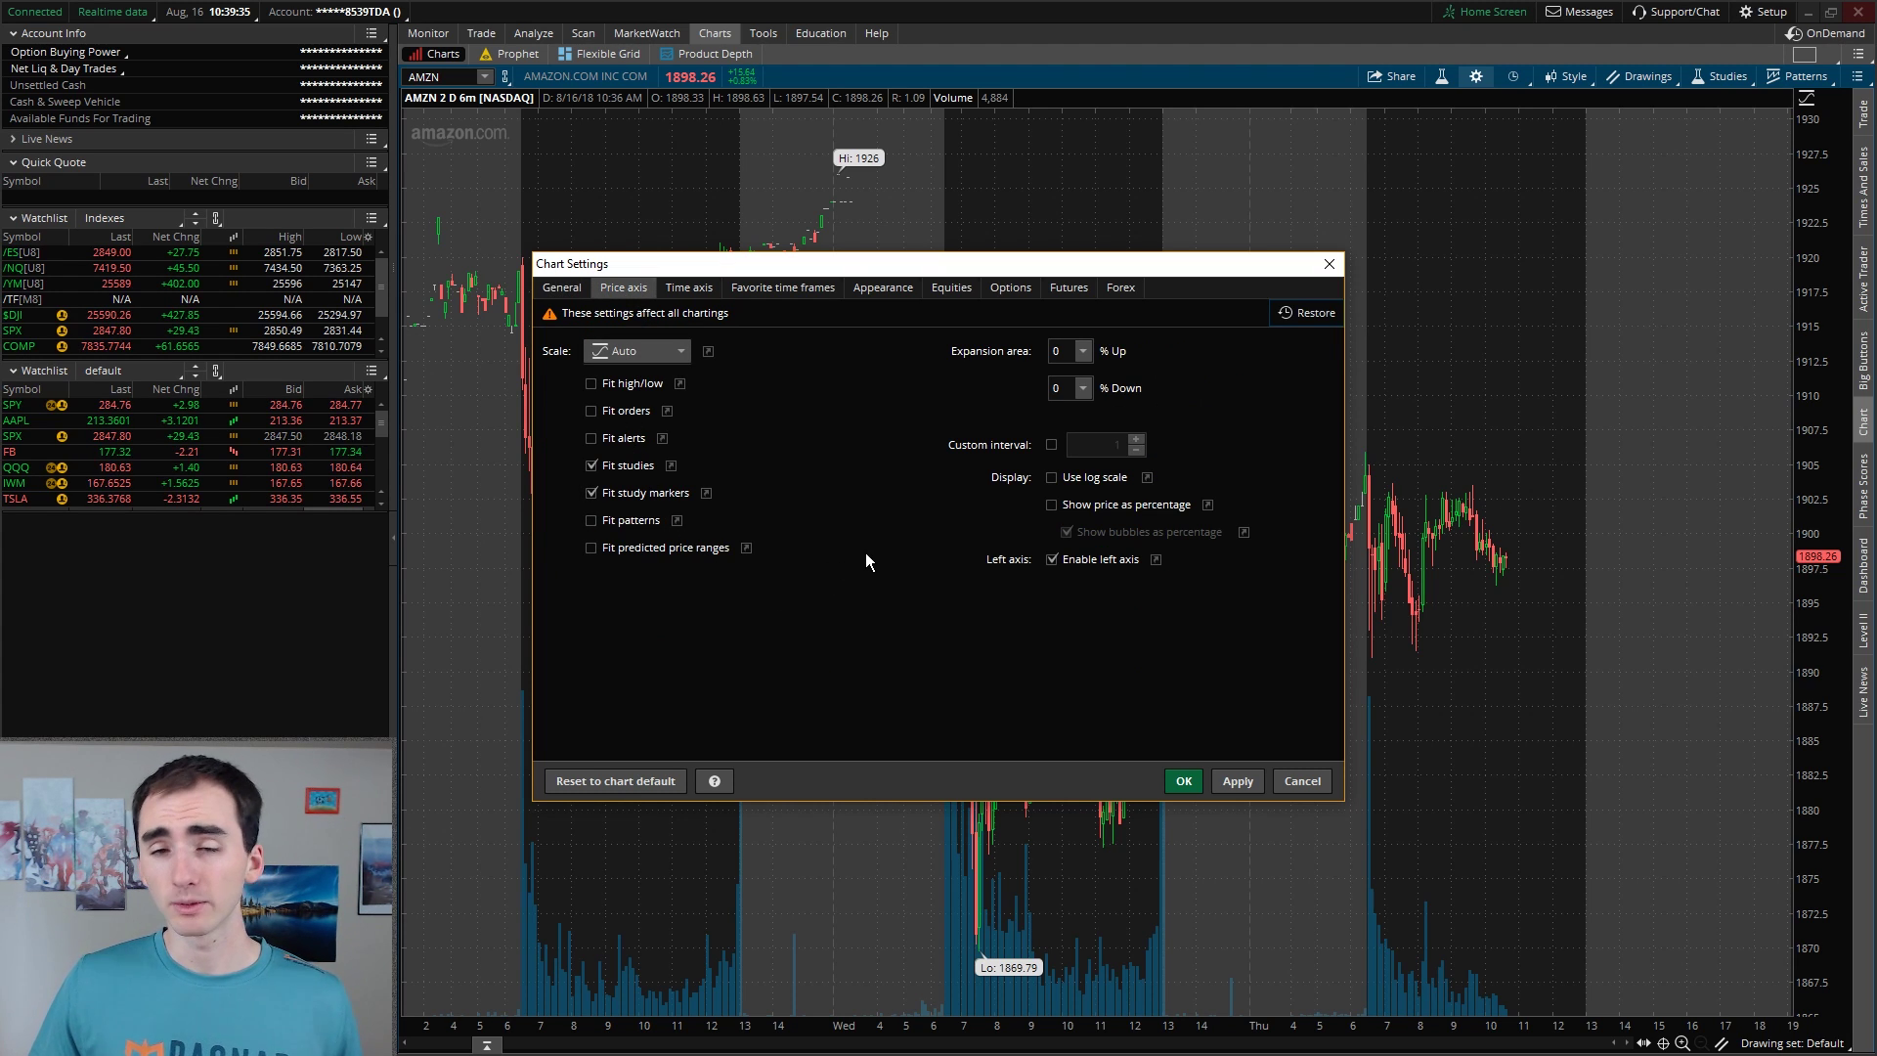
click(708, 290)
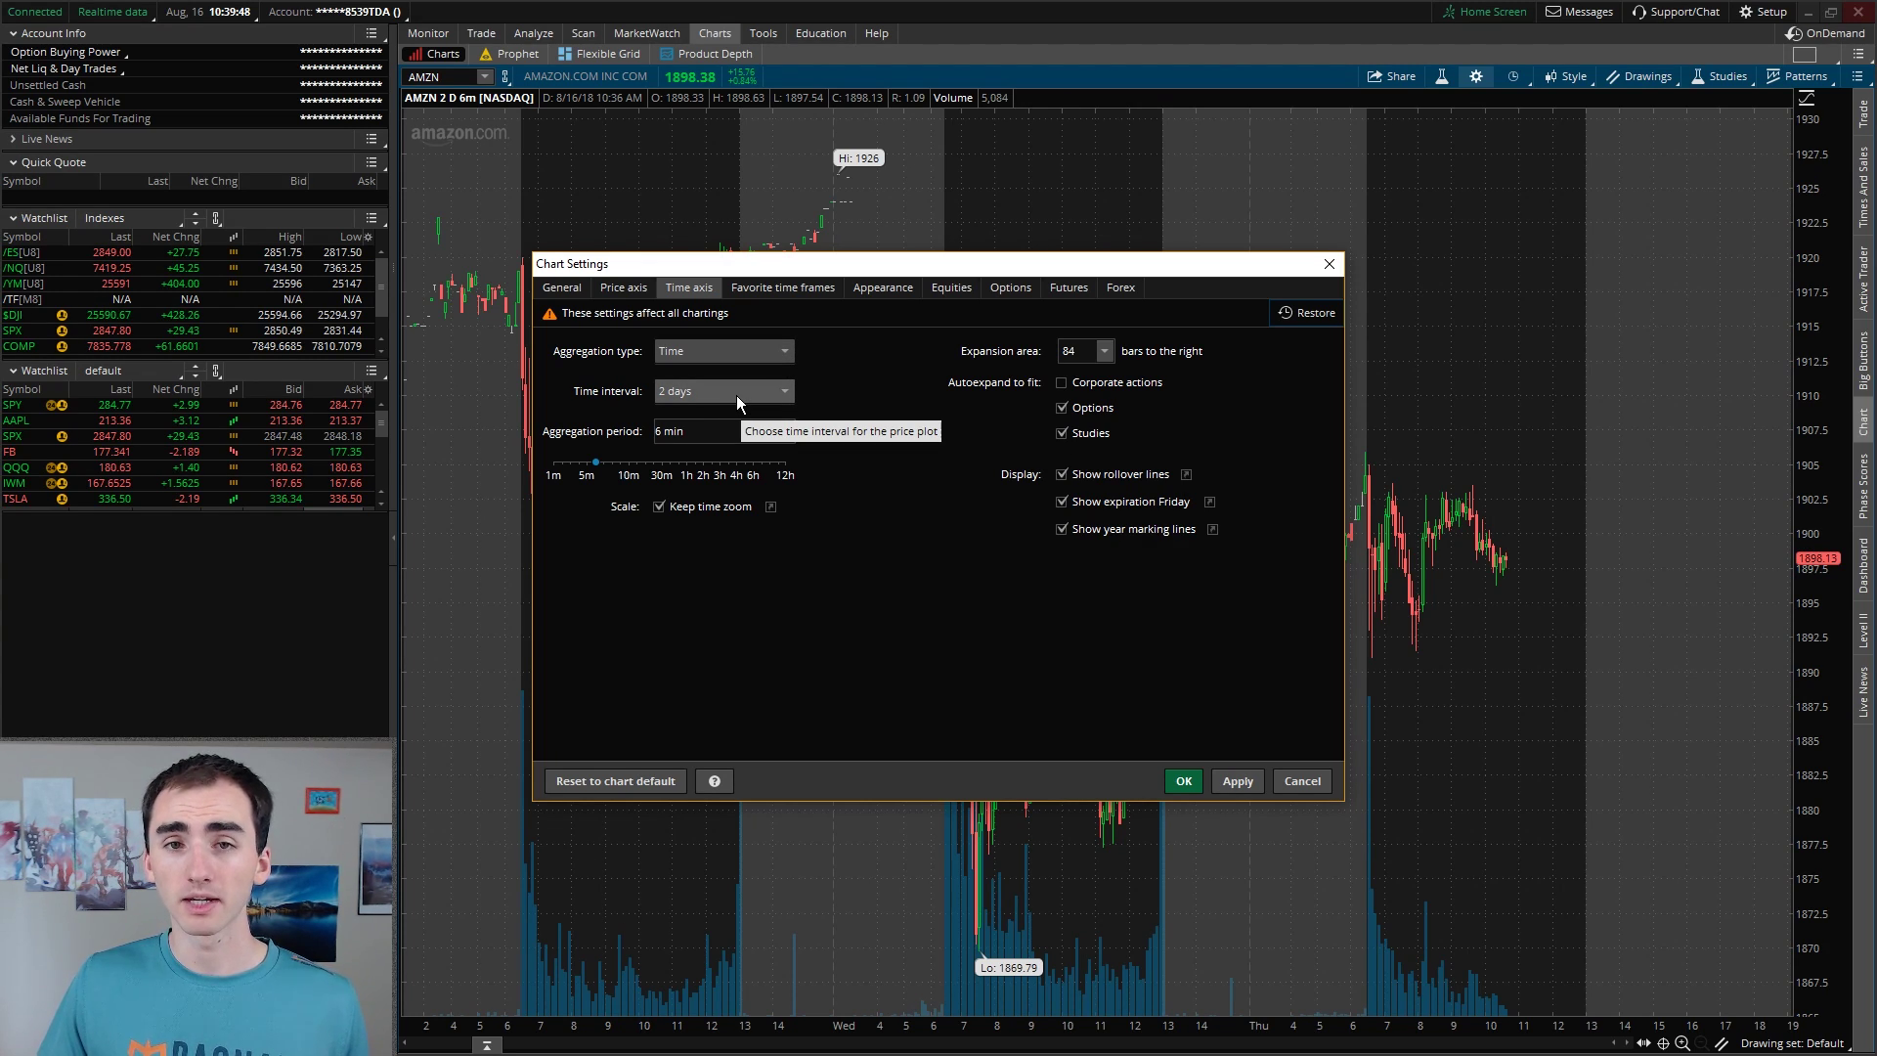
click(630, 467)
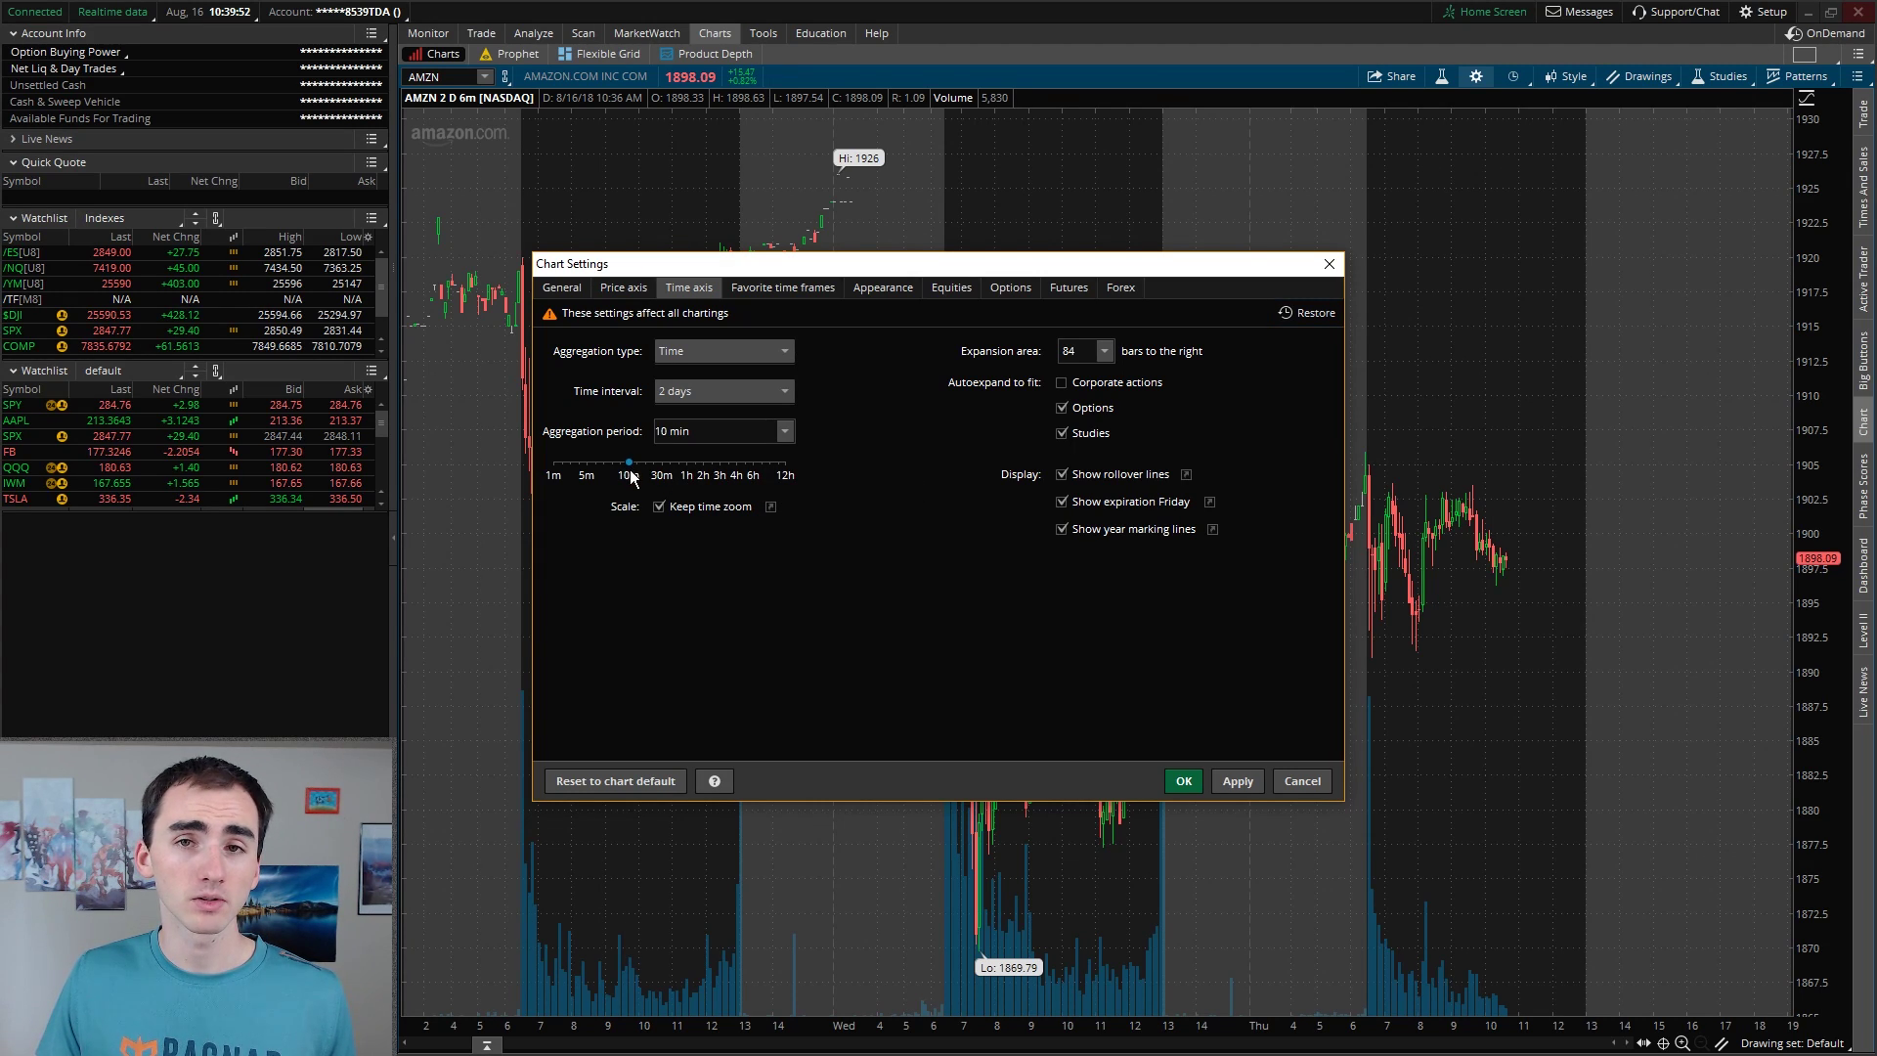
click(710, 393)
click(718, 502)
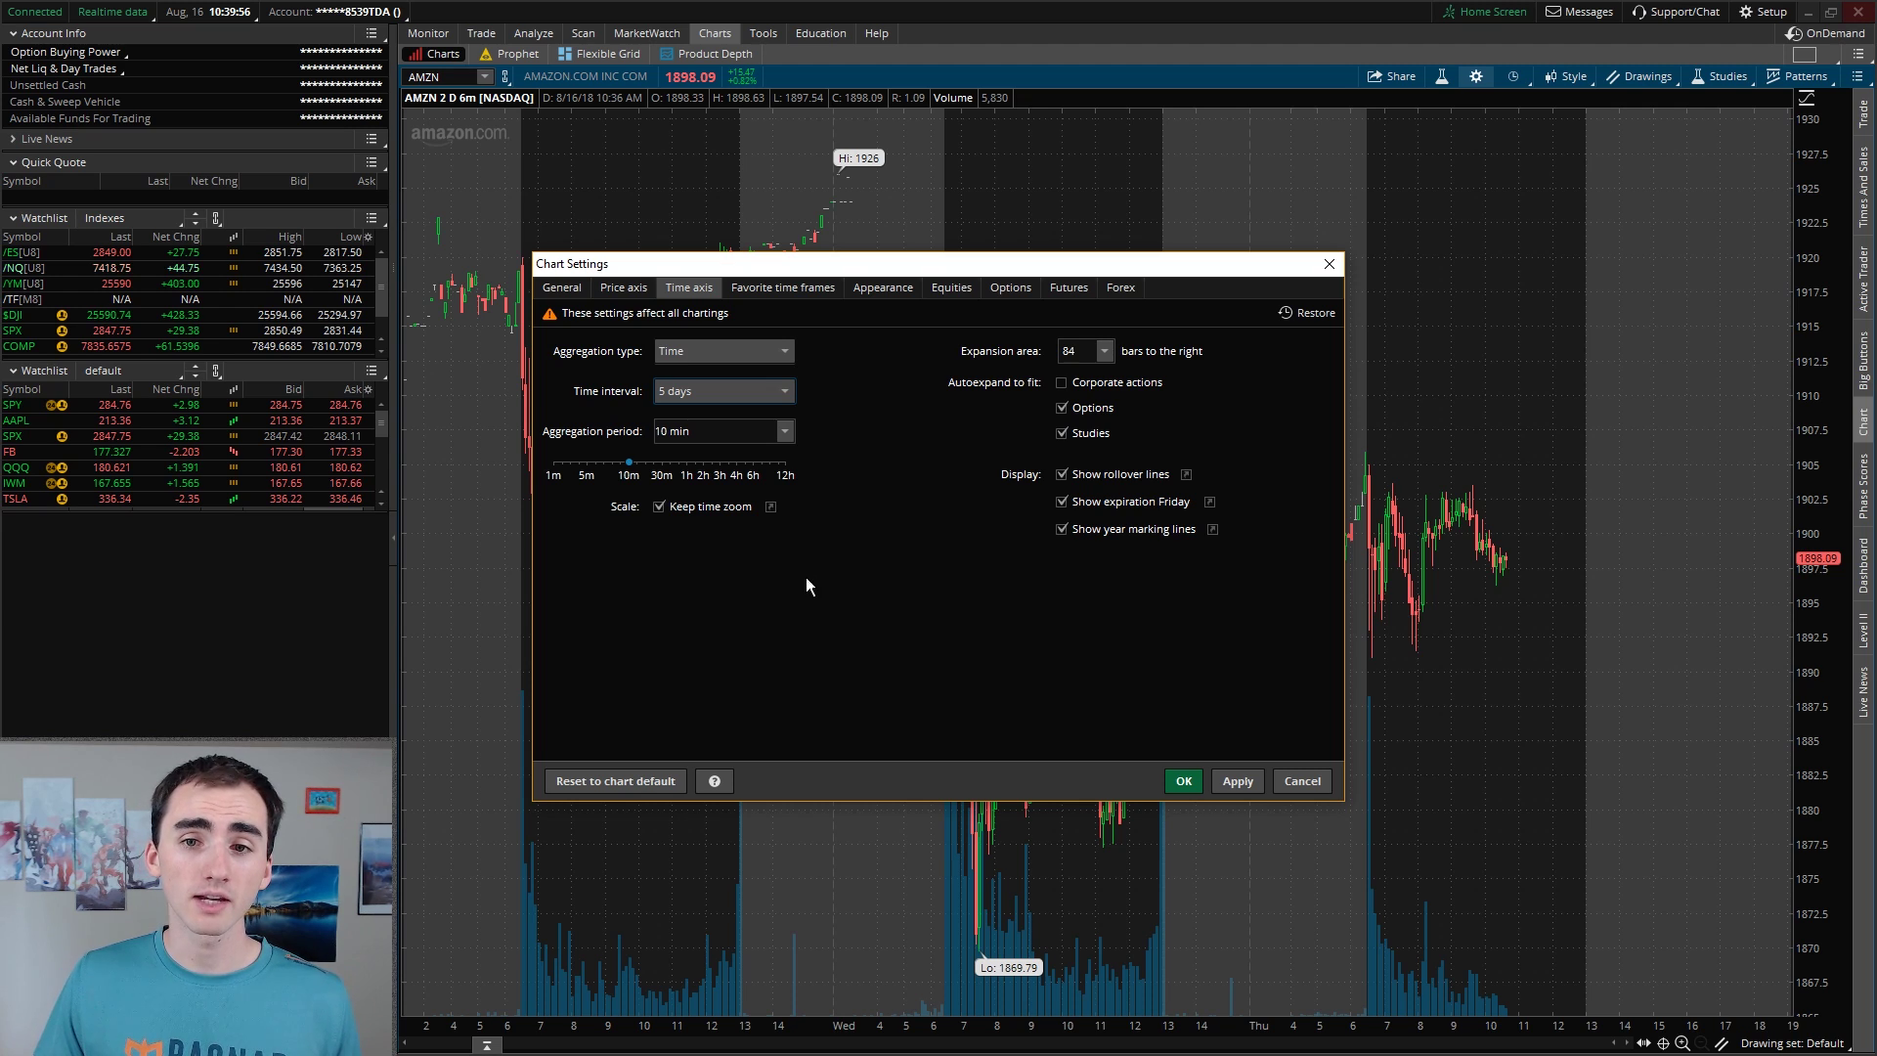
Hide the extended-hours session for equities and confirm the chart settings
click(958, 286)
click(718, 620)
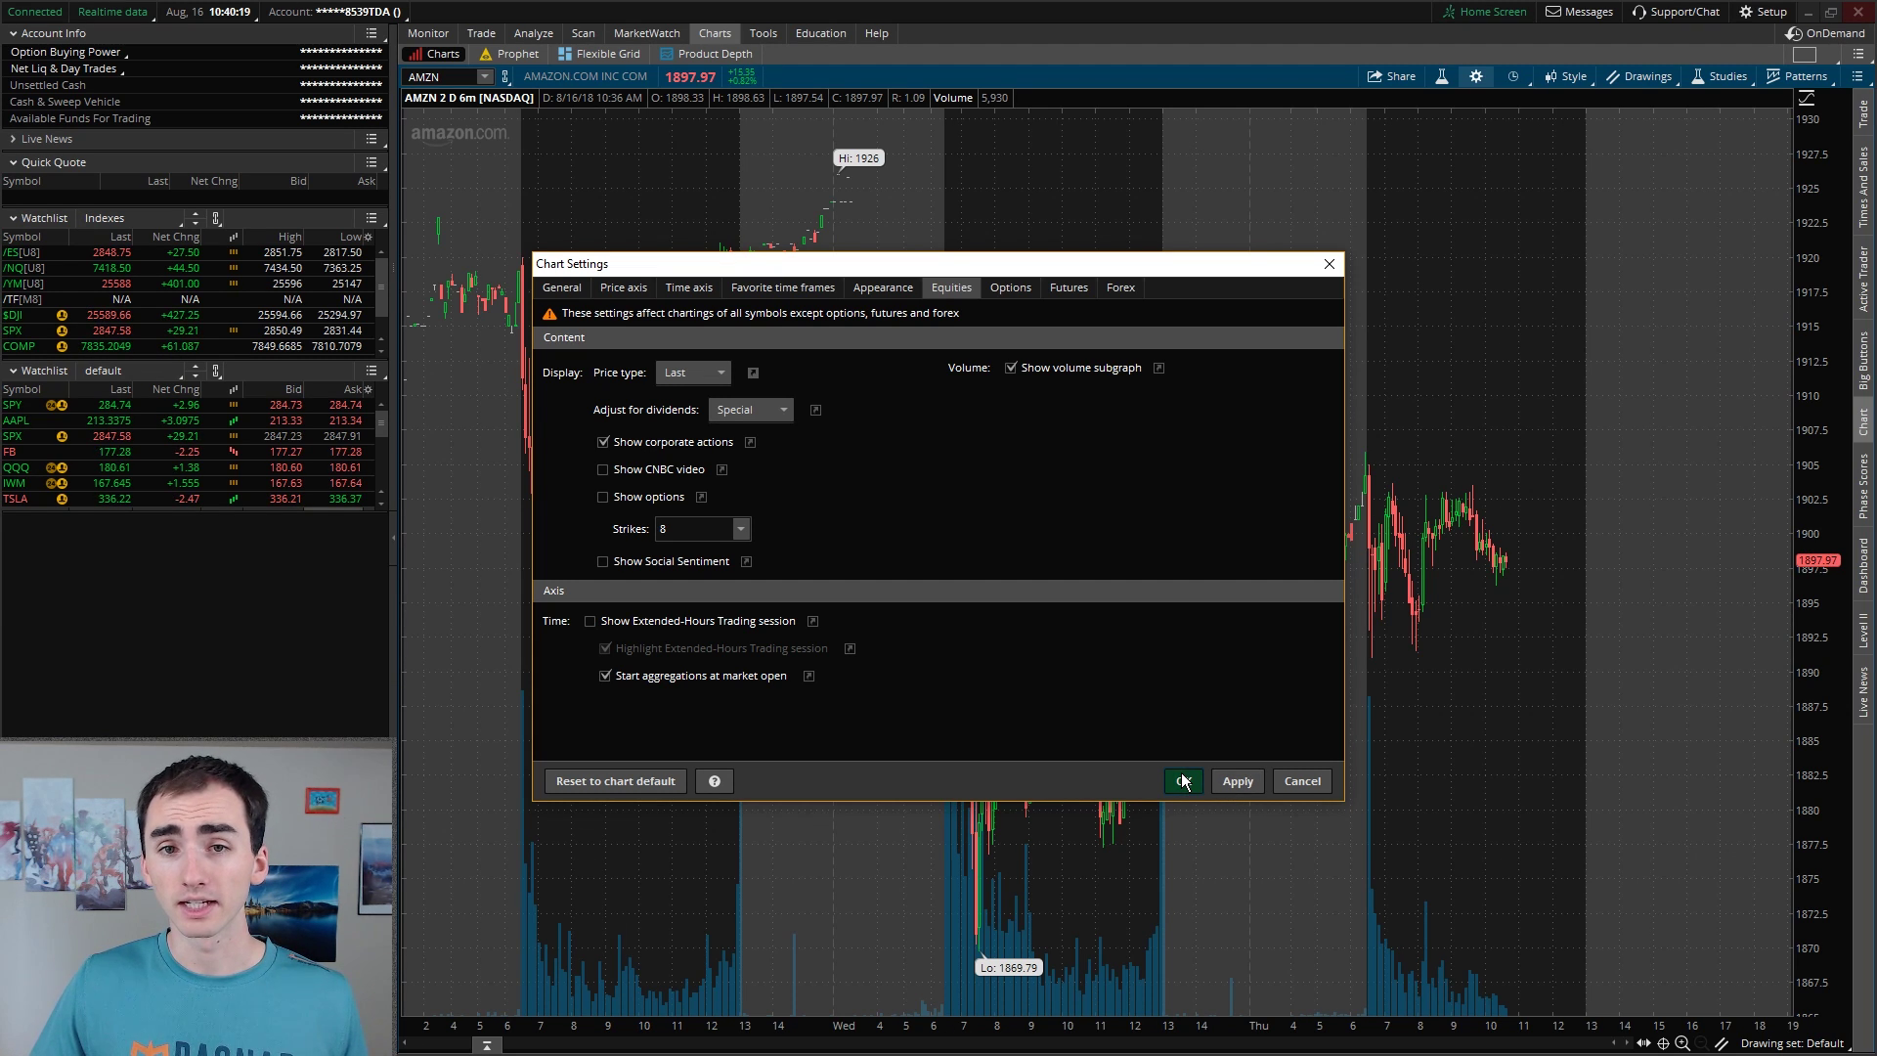
click(1183, 779)
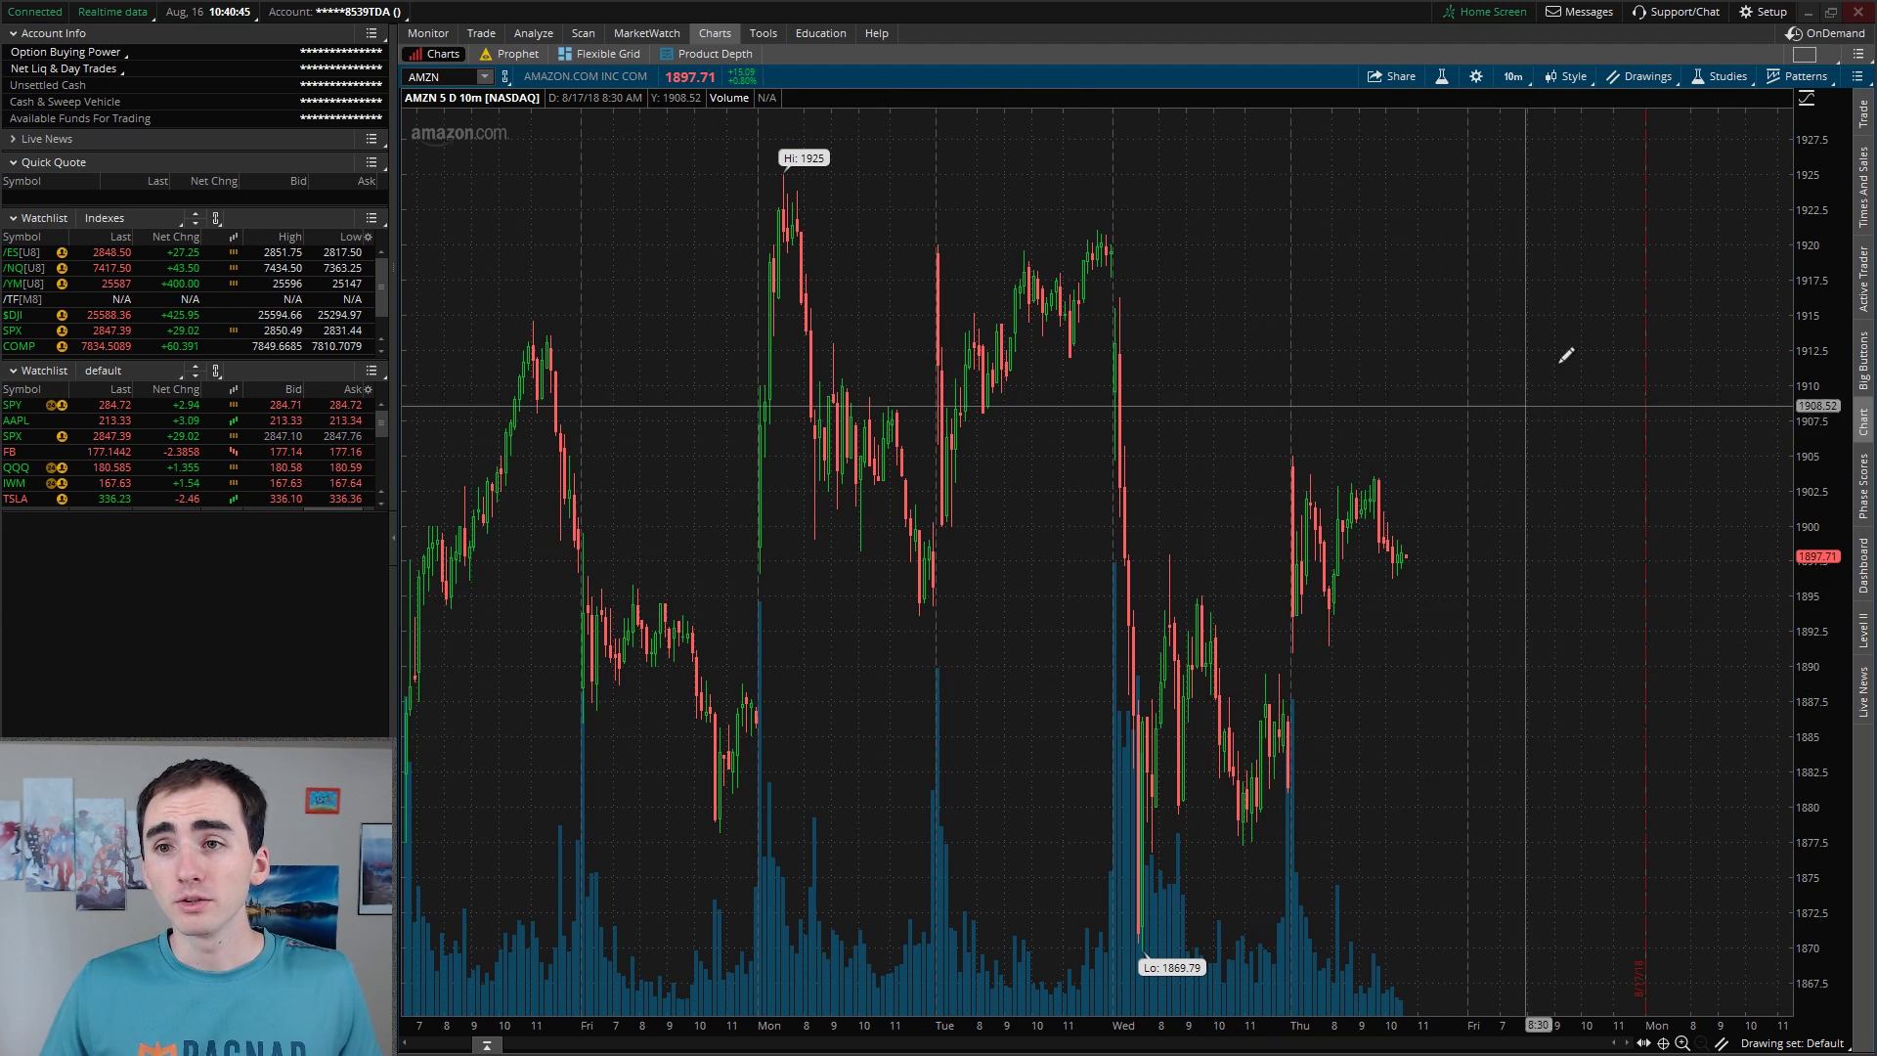
Choose the 1 Y : 1D time frame from the favorites list
click(1503, 75)
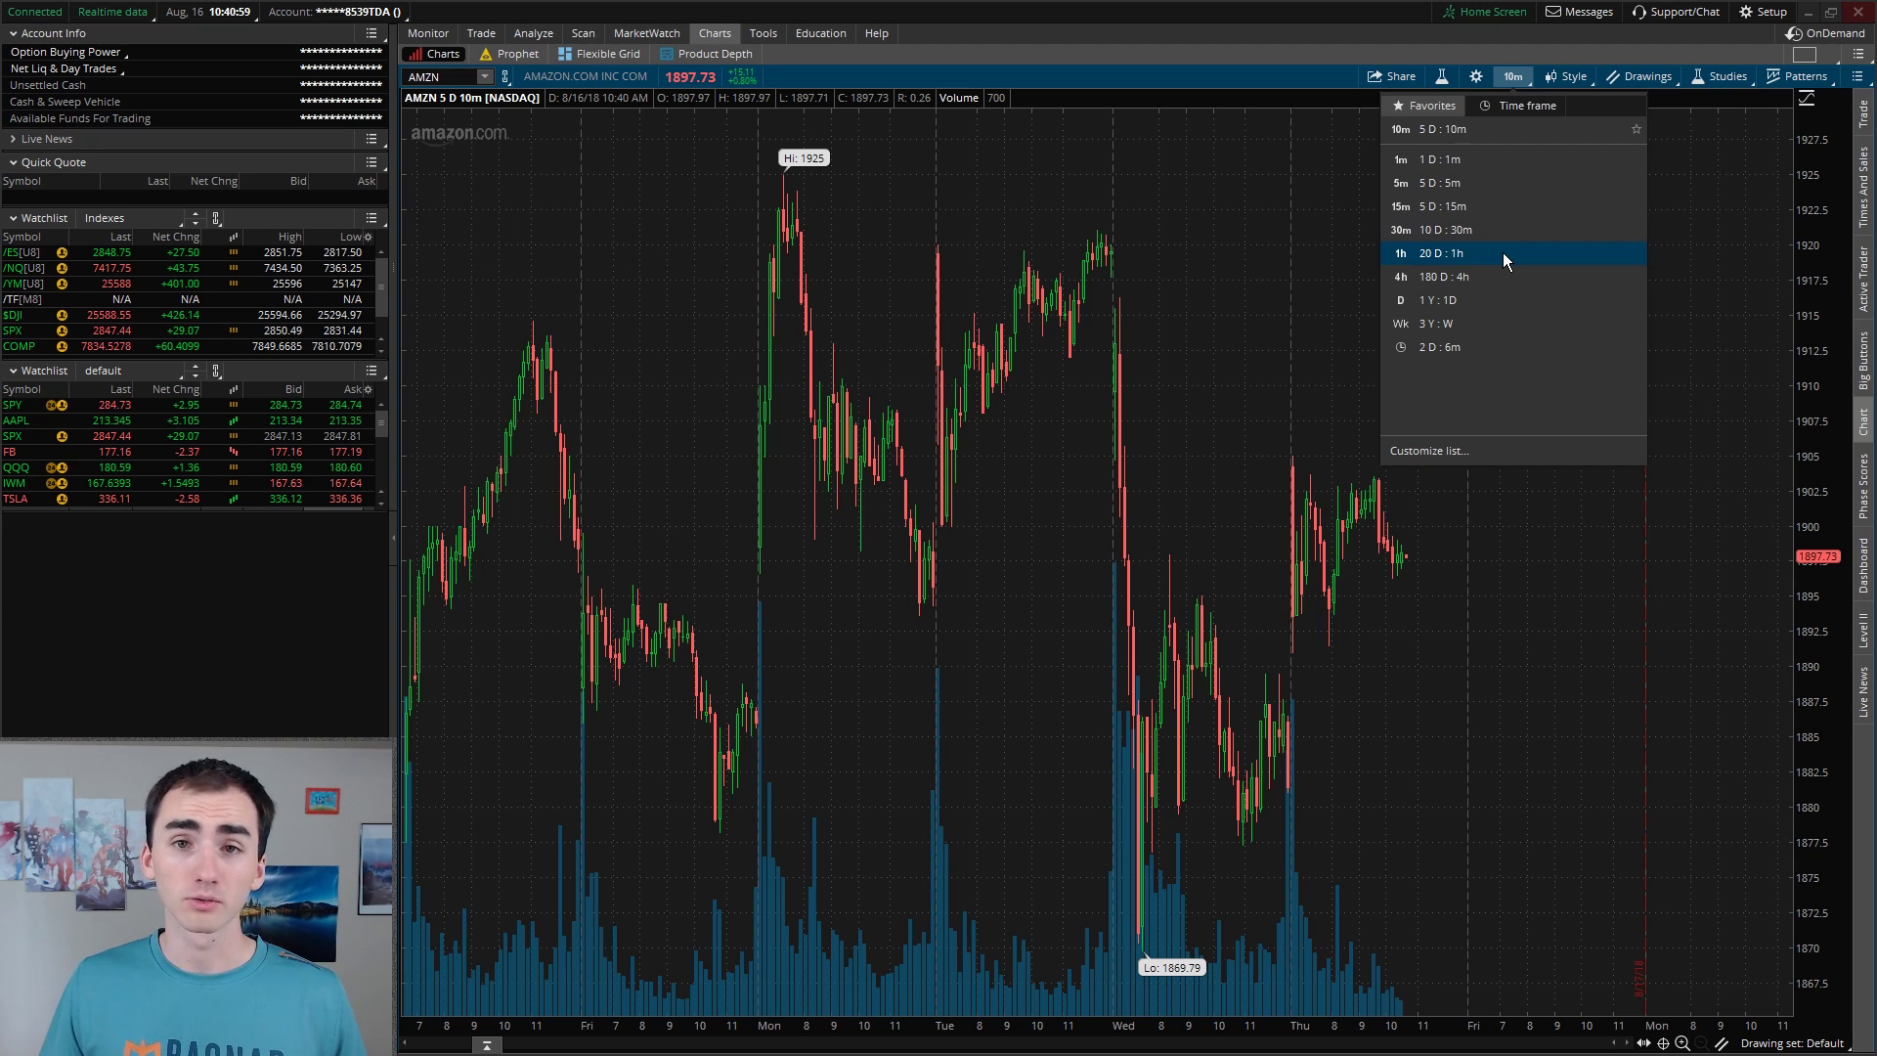
click(1481, 302)
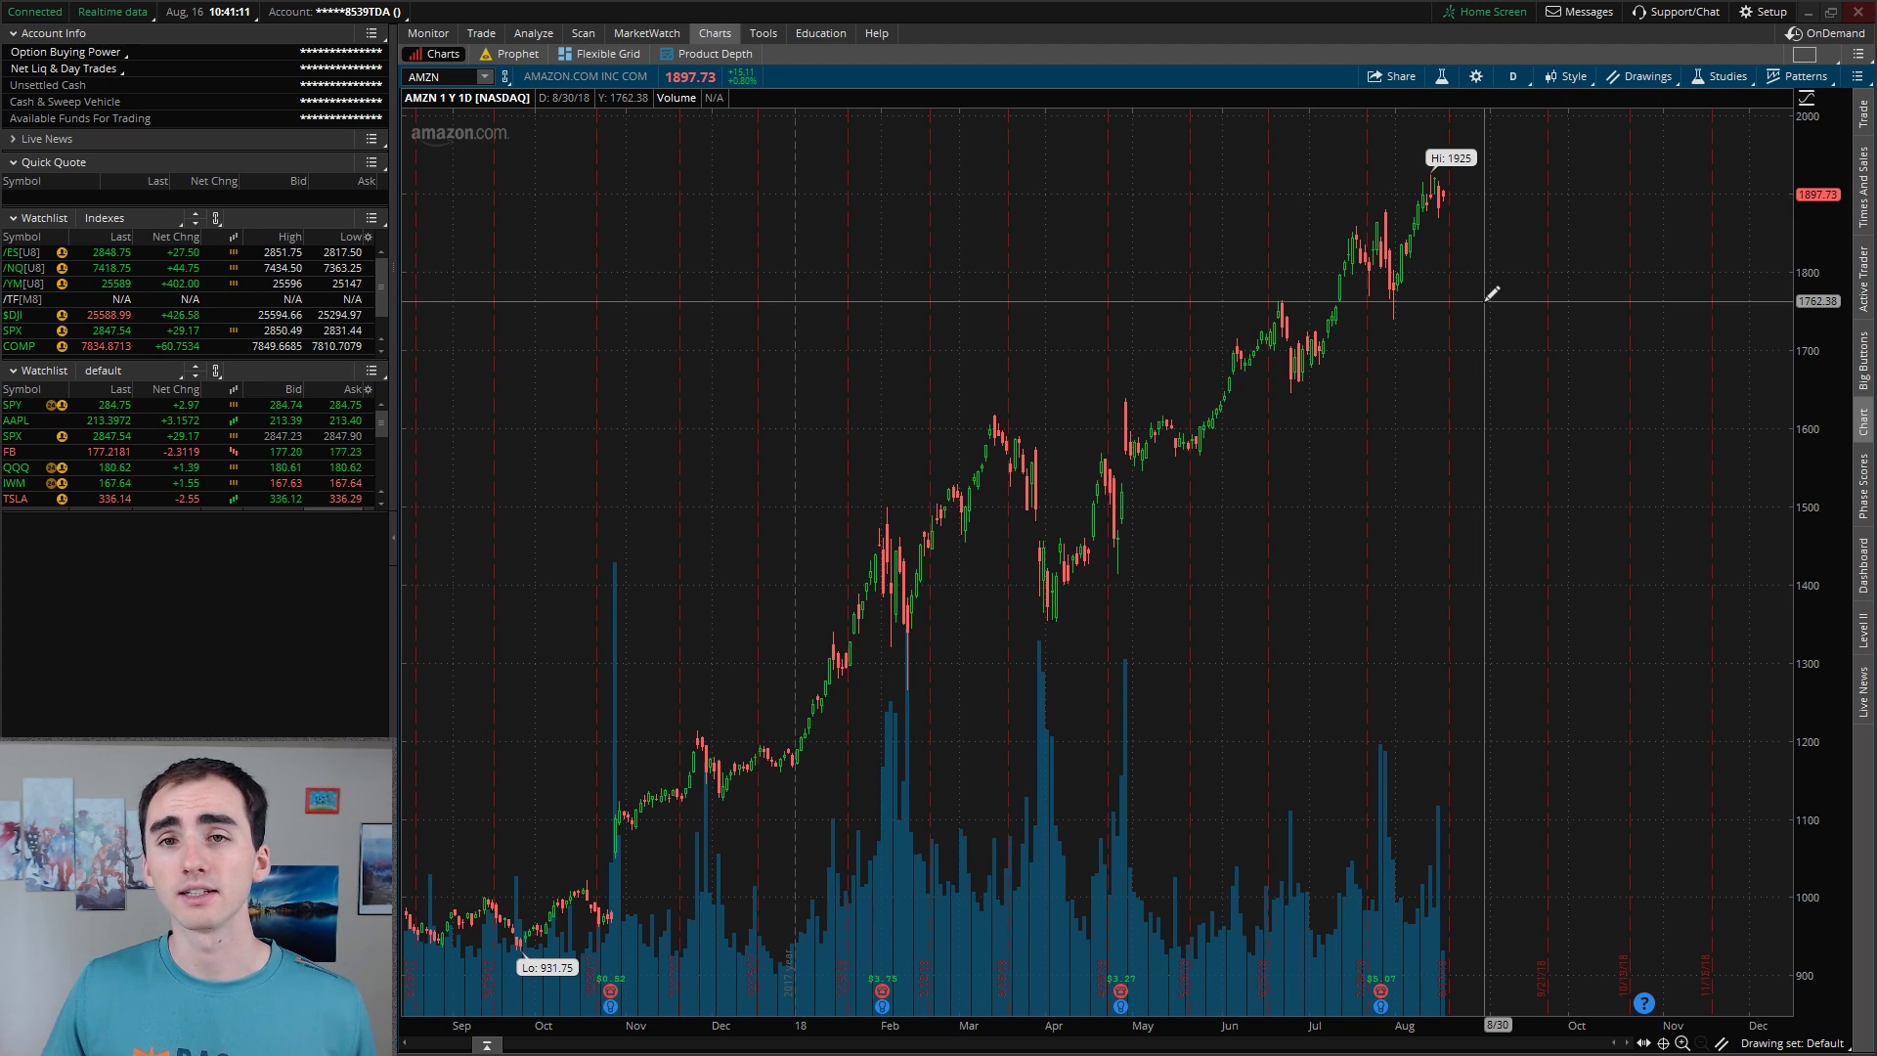
mouse_move(1552, 736)
mouse_down()
mouse_move(545, 672)
mouse_move(490, 649)
mouse_up()
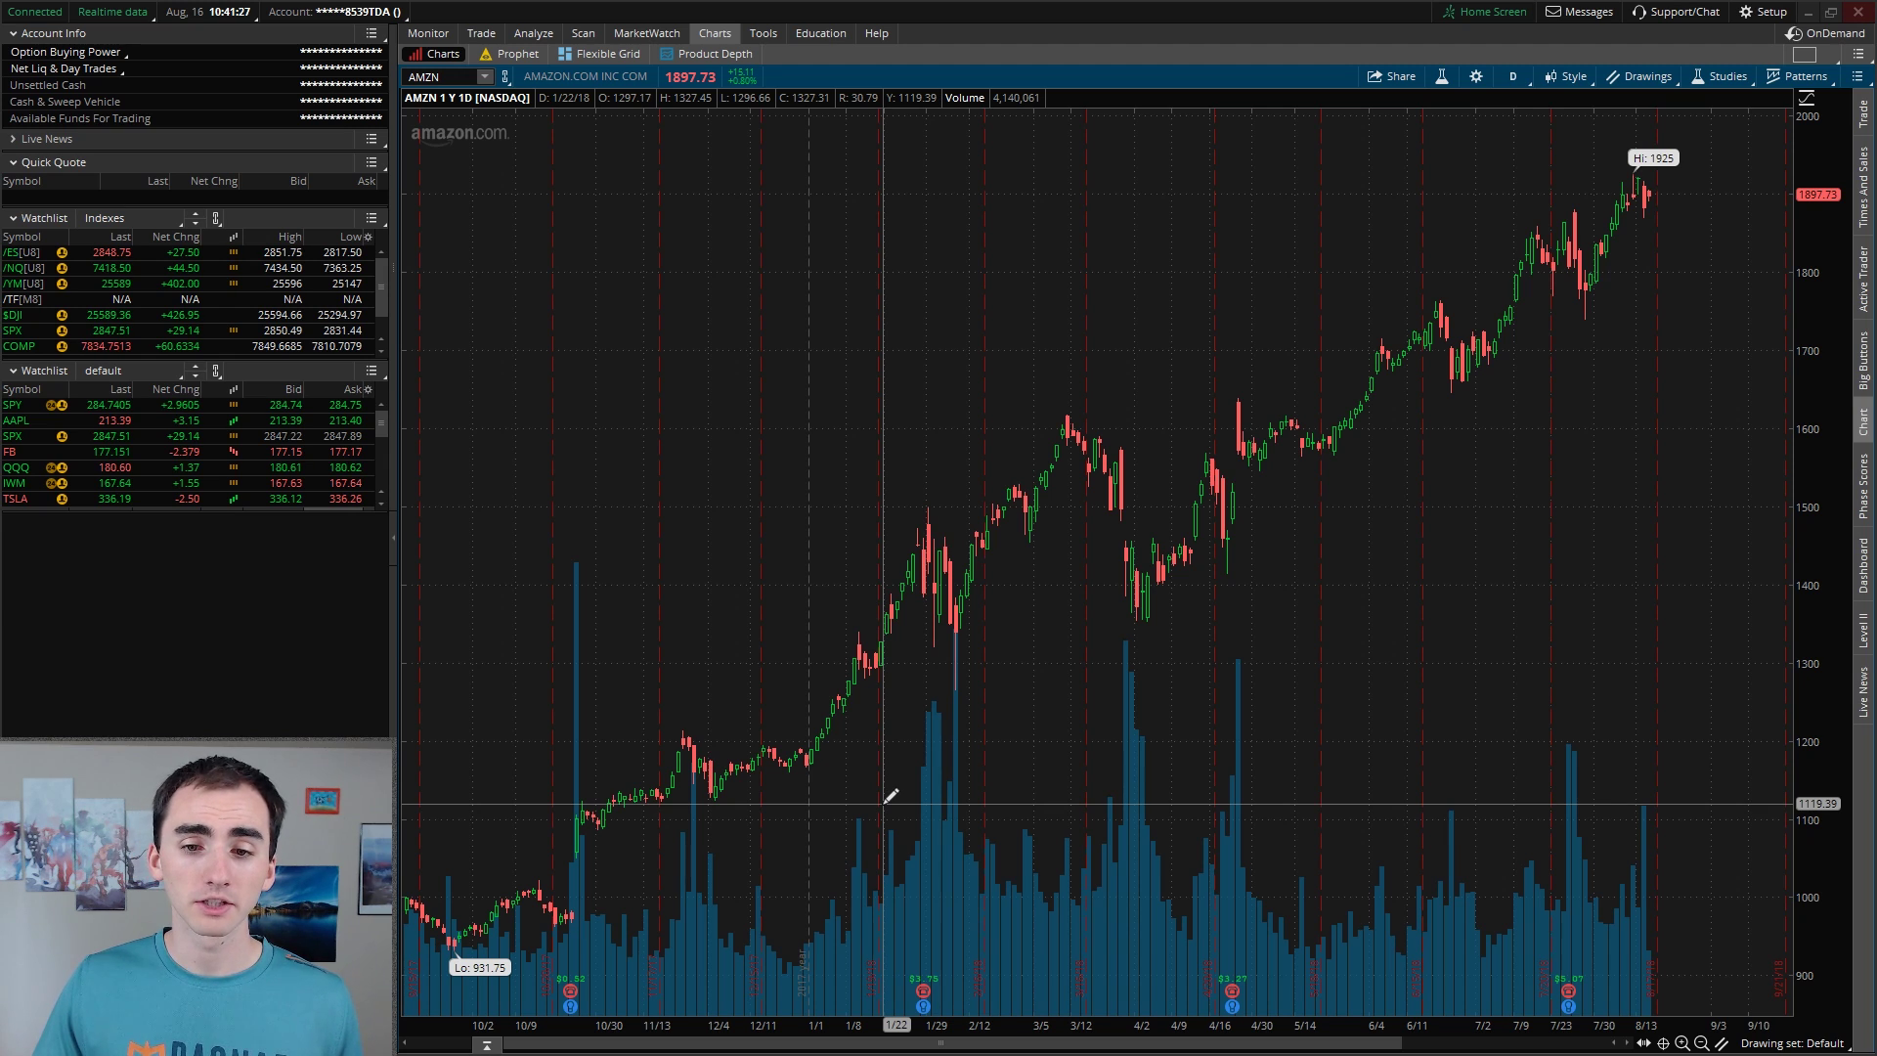
mouse_move(923, 990)
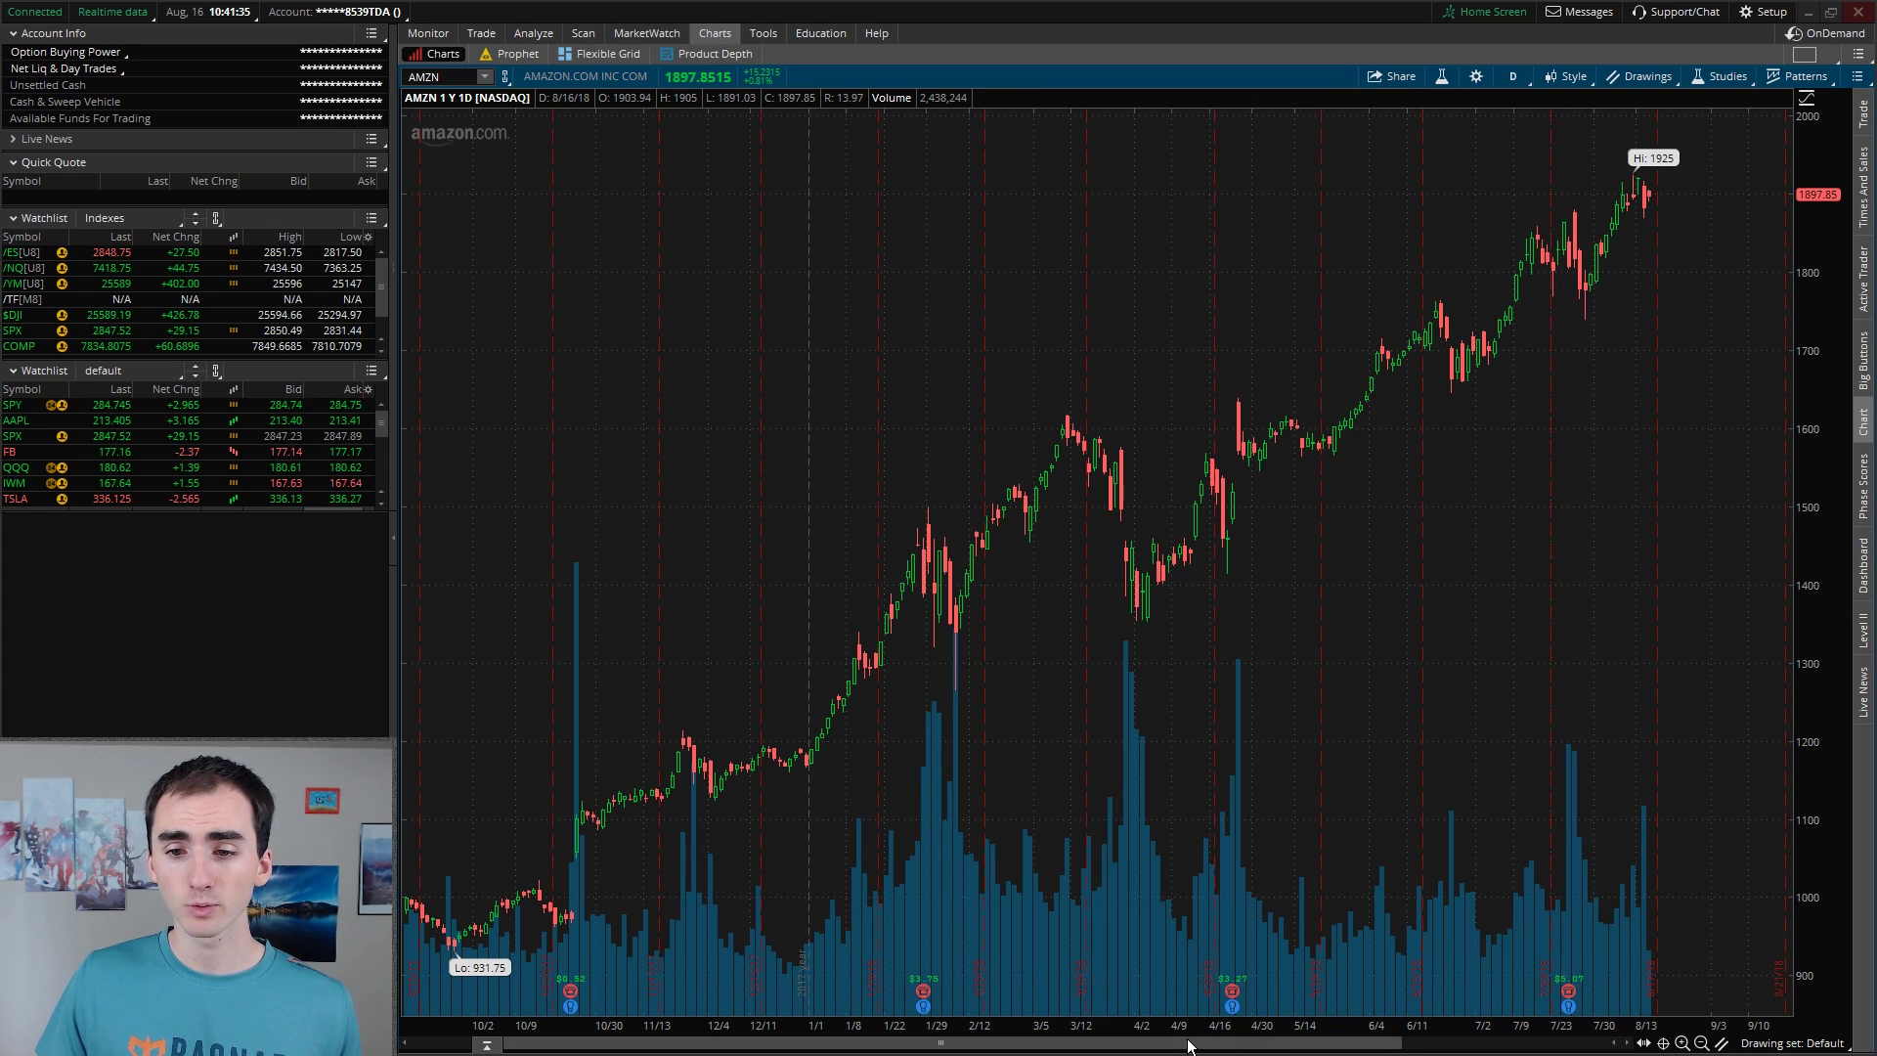
drag(1171, 1046, 1309, 1051)
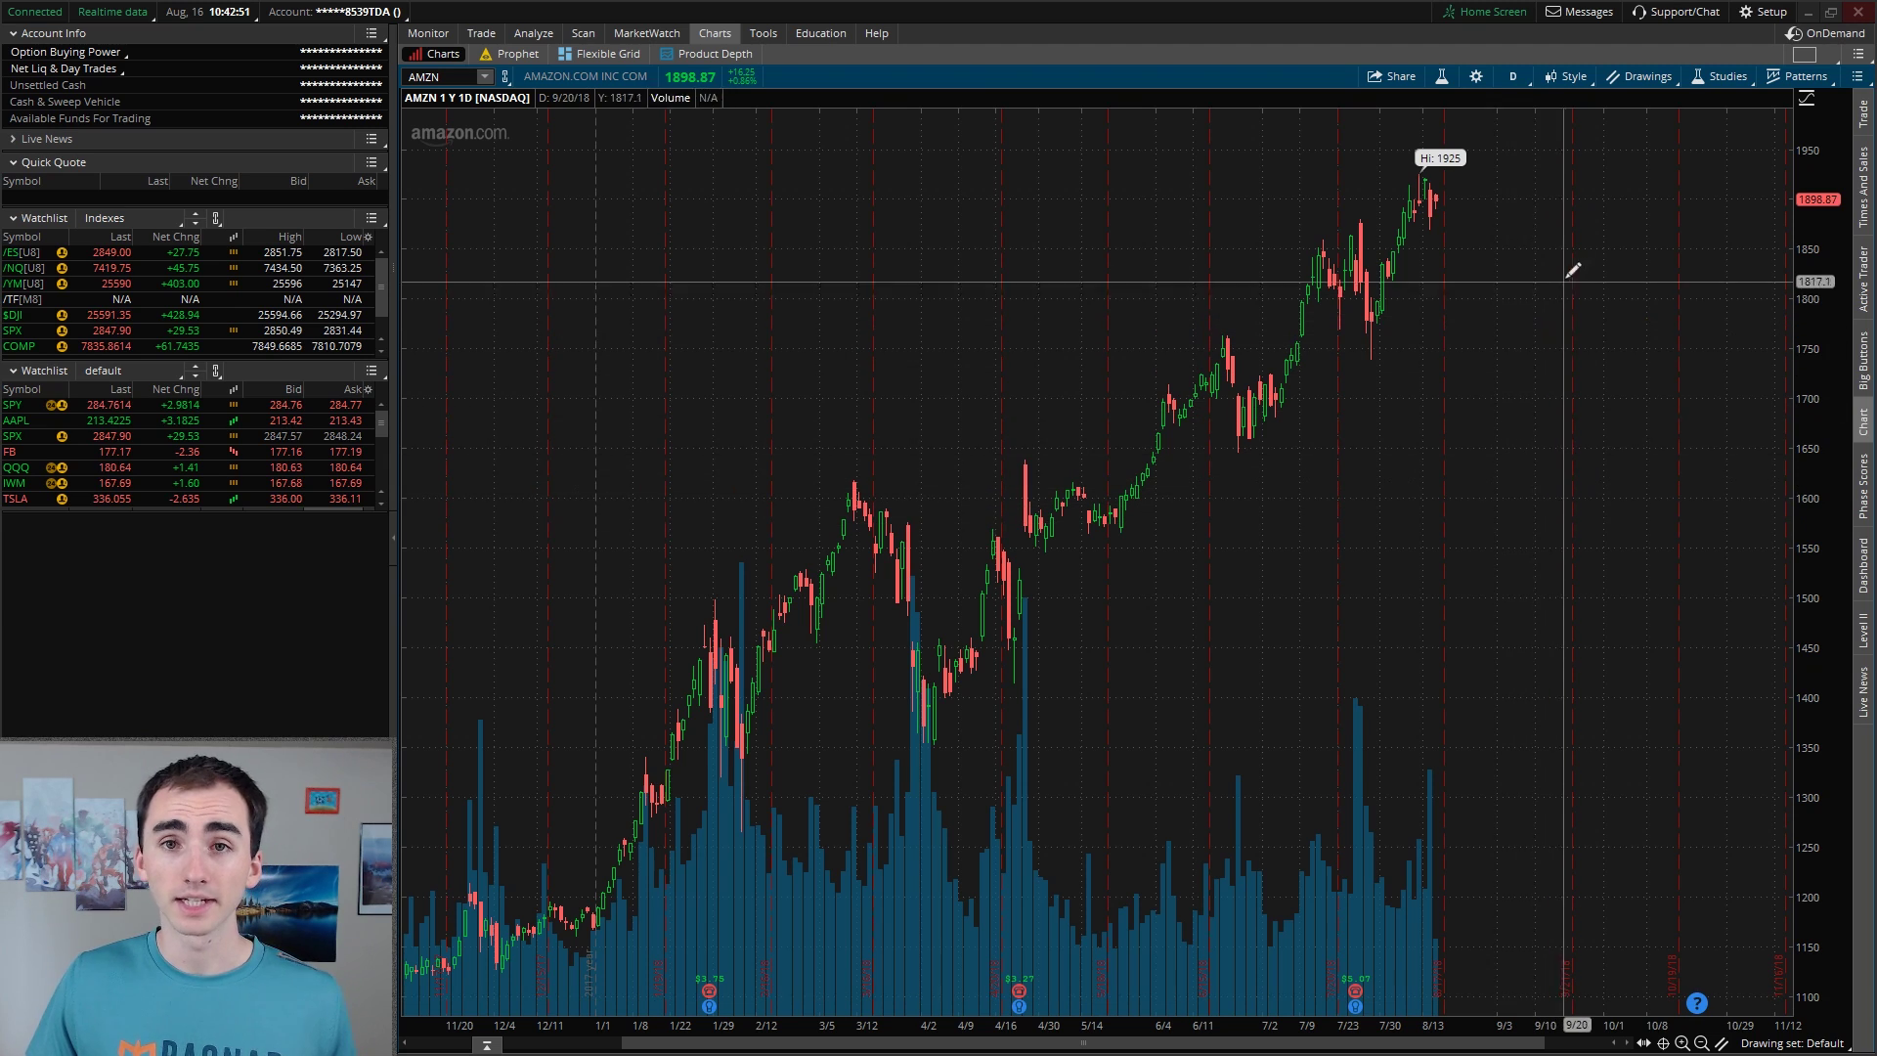
Draw a Channel from the early-April low up to the August highs
click(1617, 84)
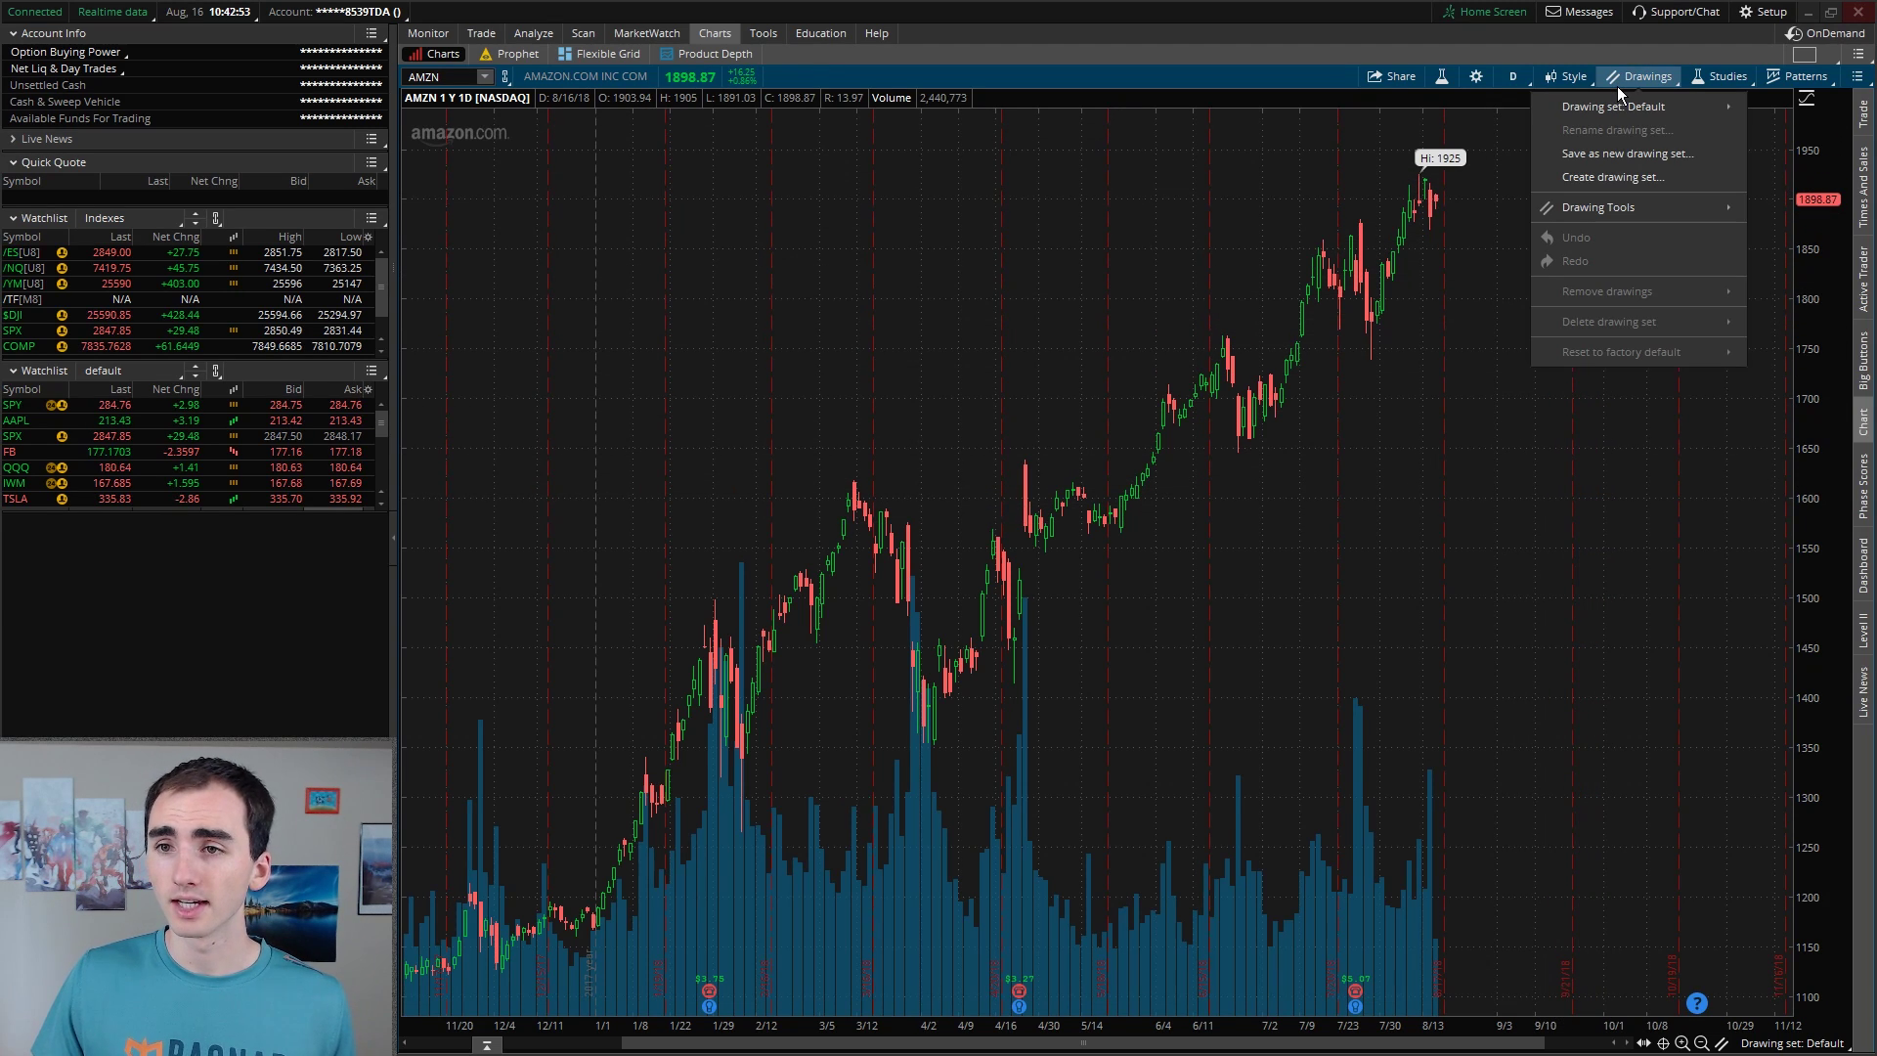
mouse_move(1683, 217)
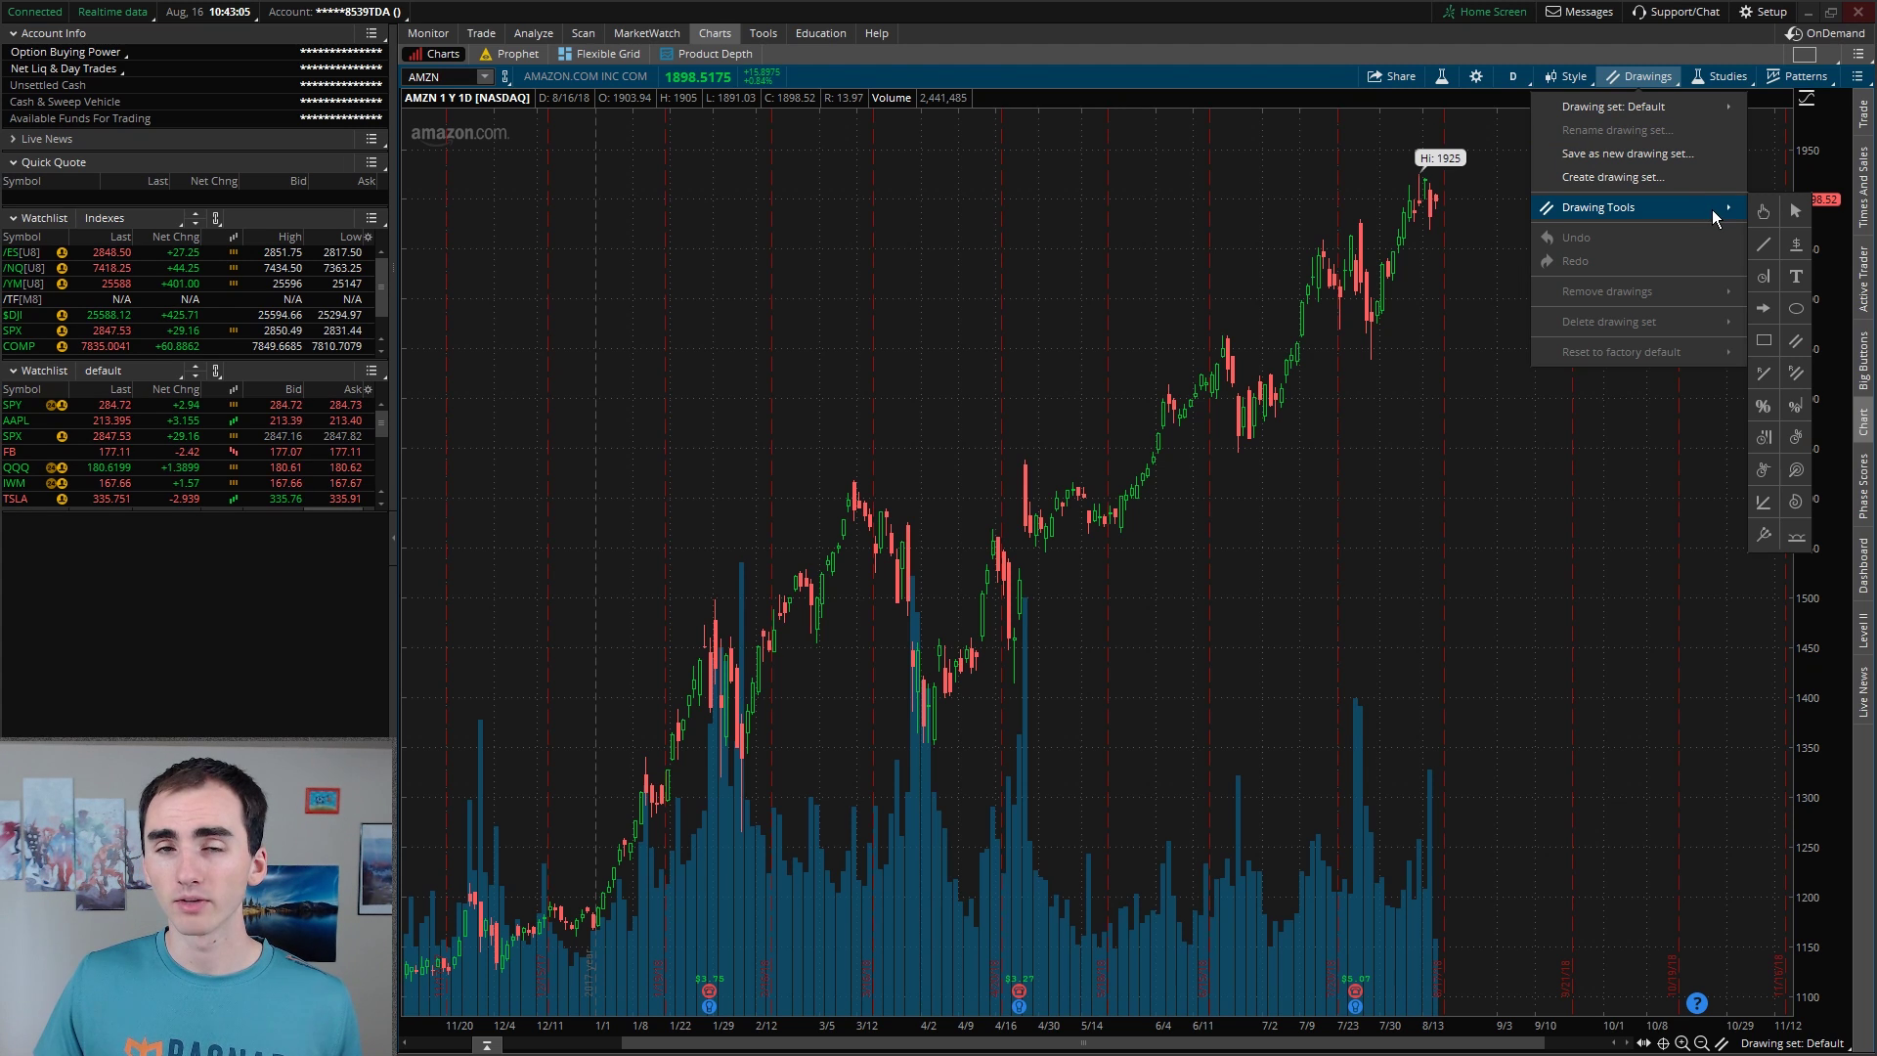
click(1796, 344)
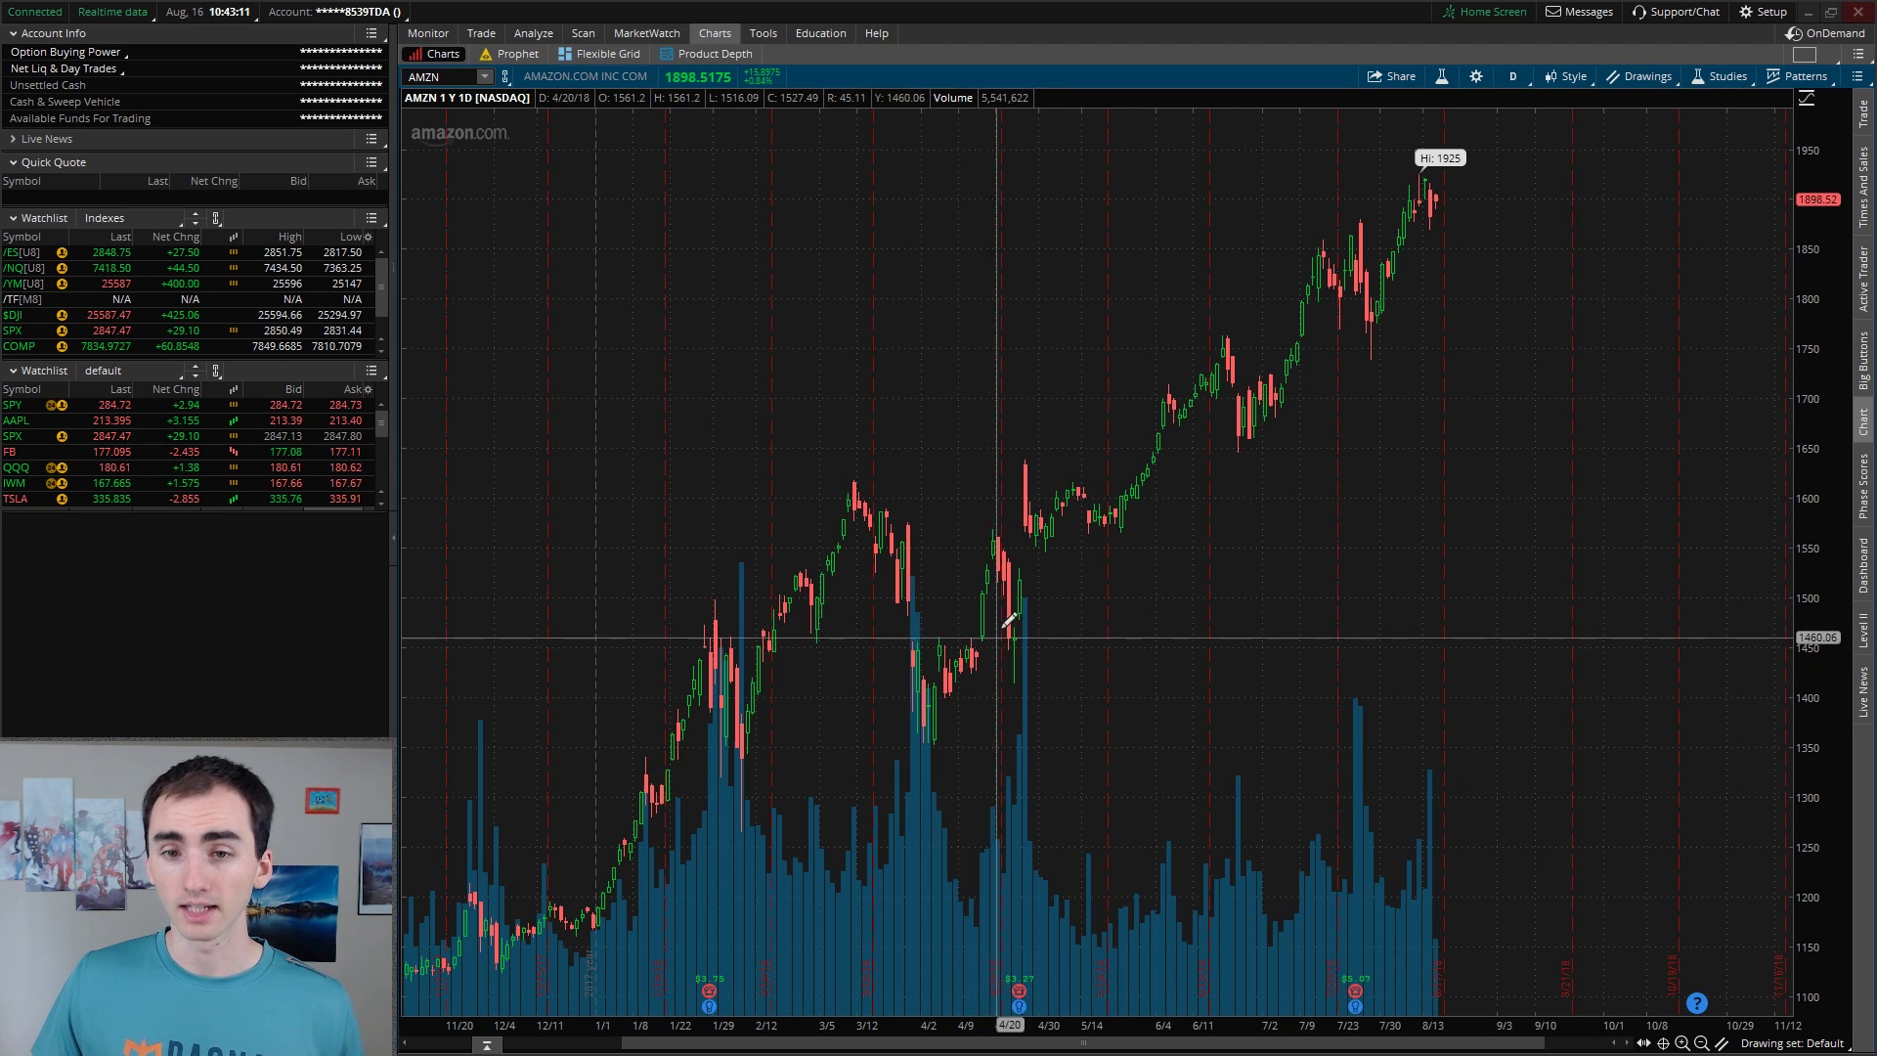
click(937, 745)
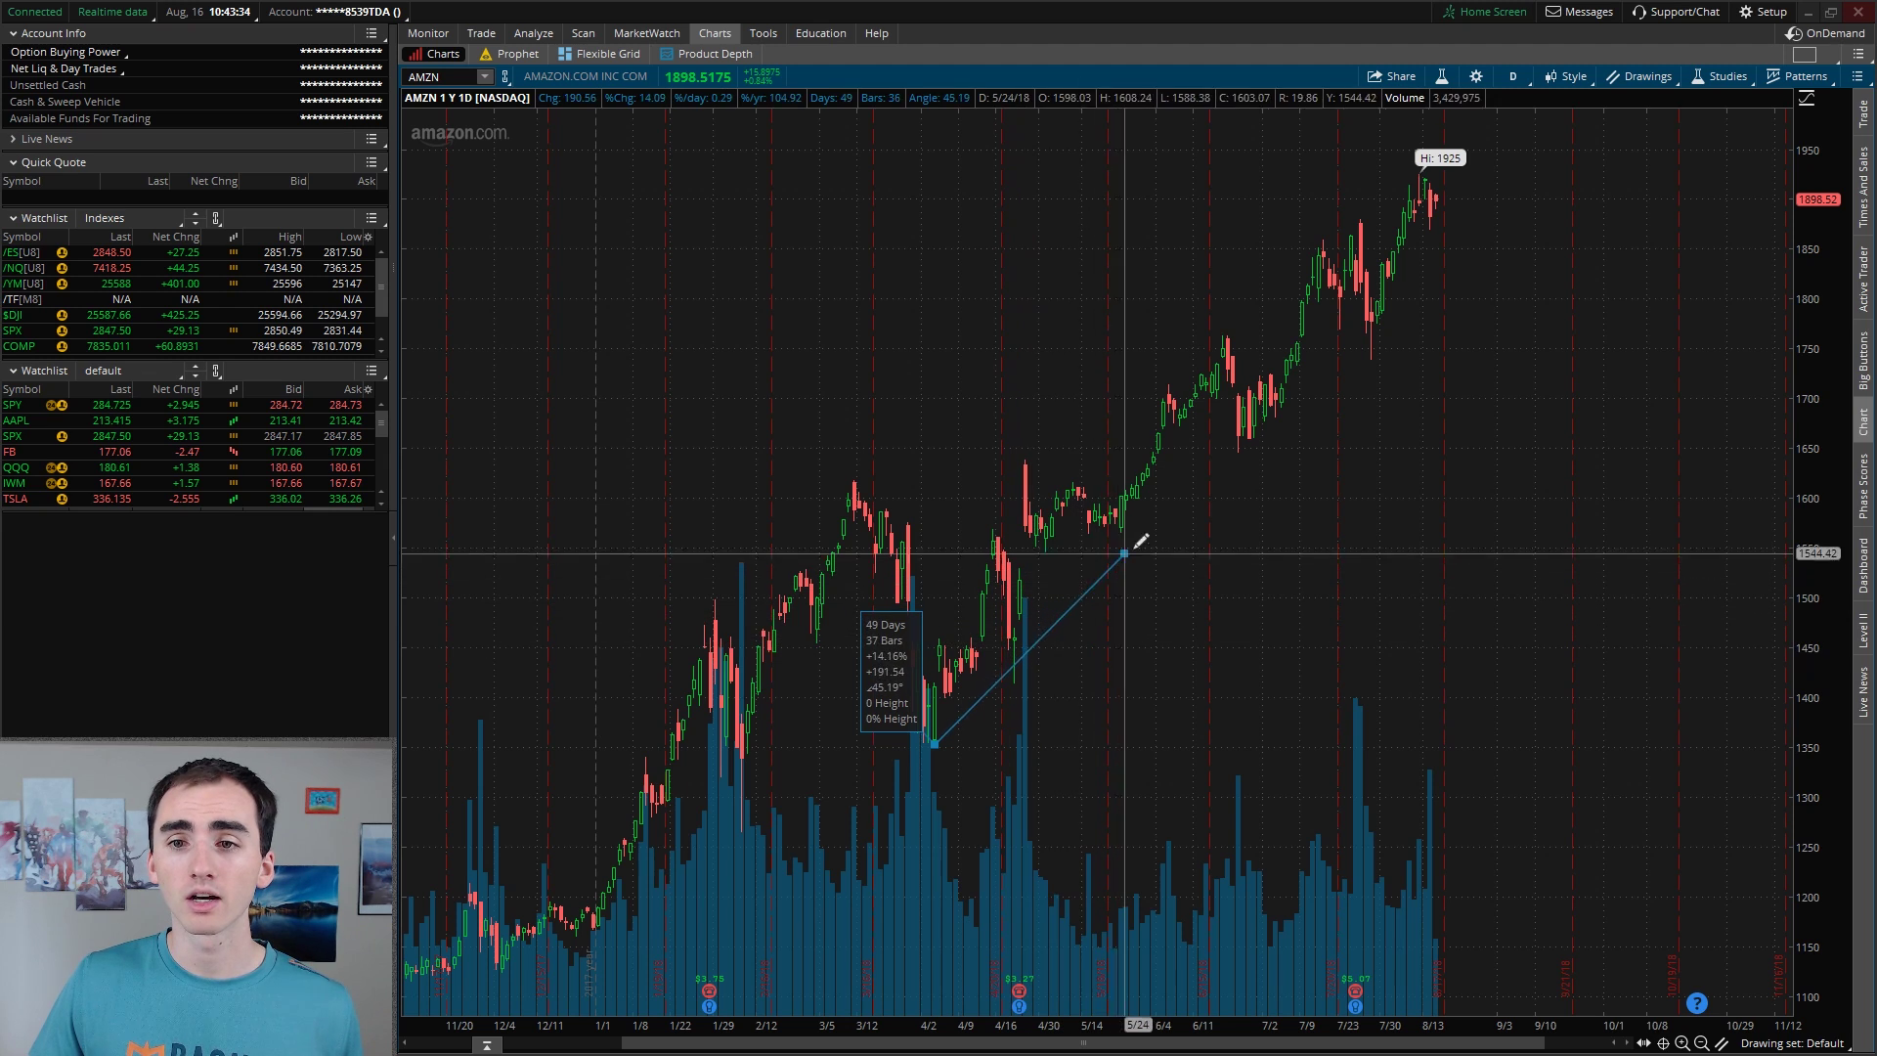
click(1494, 203)
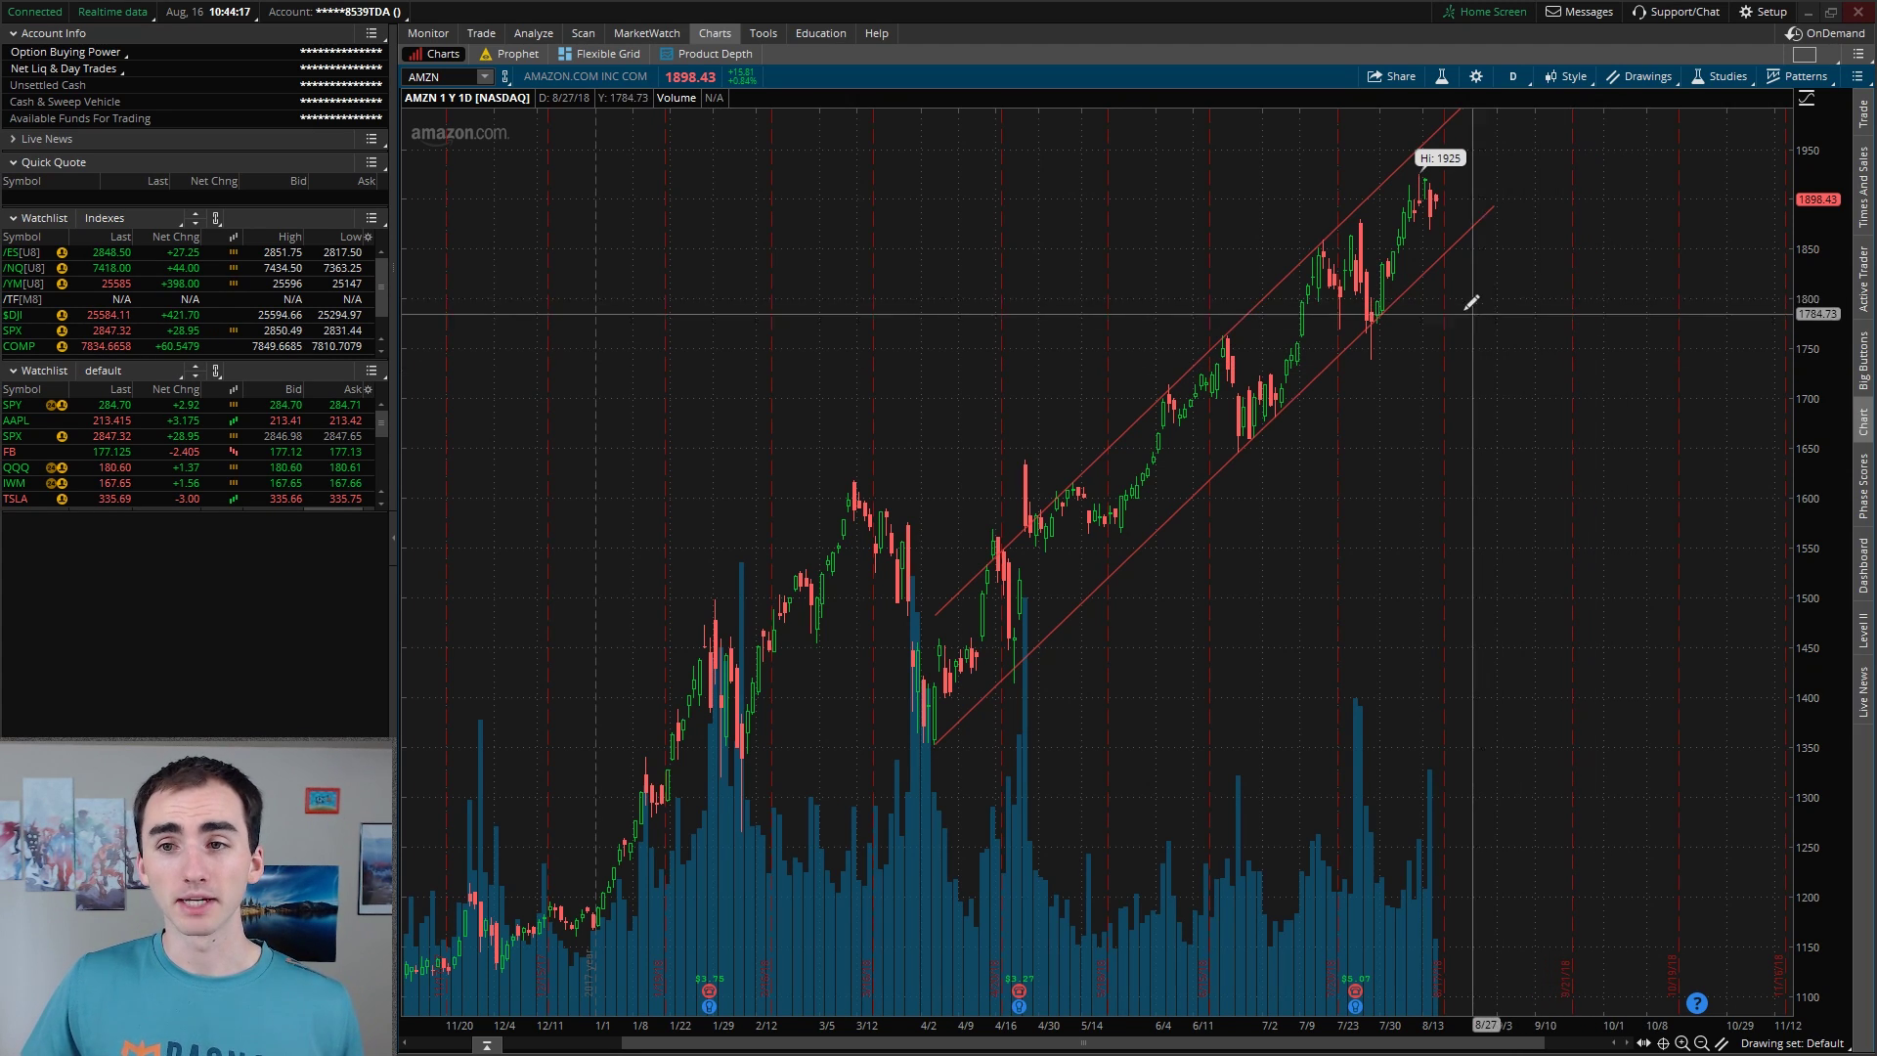
right_click(1422, 280)
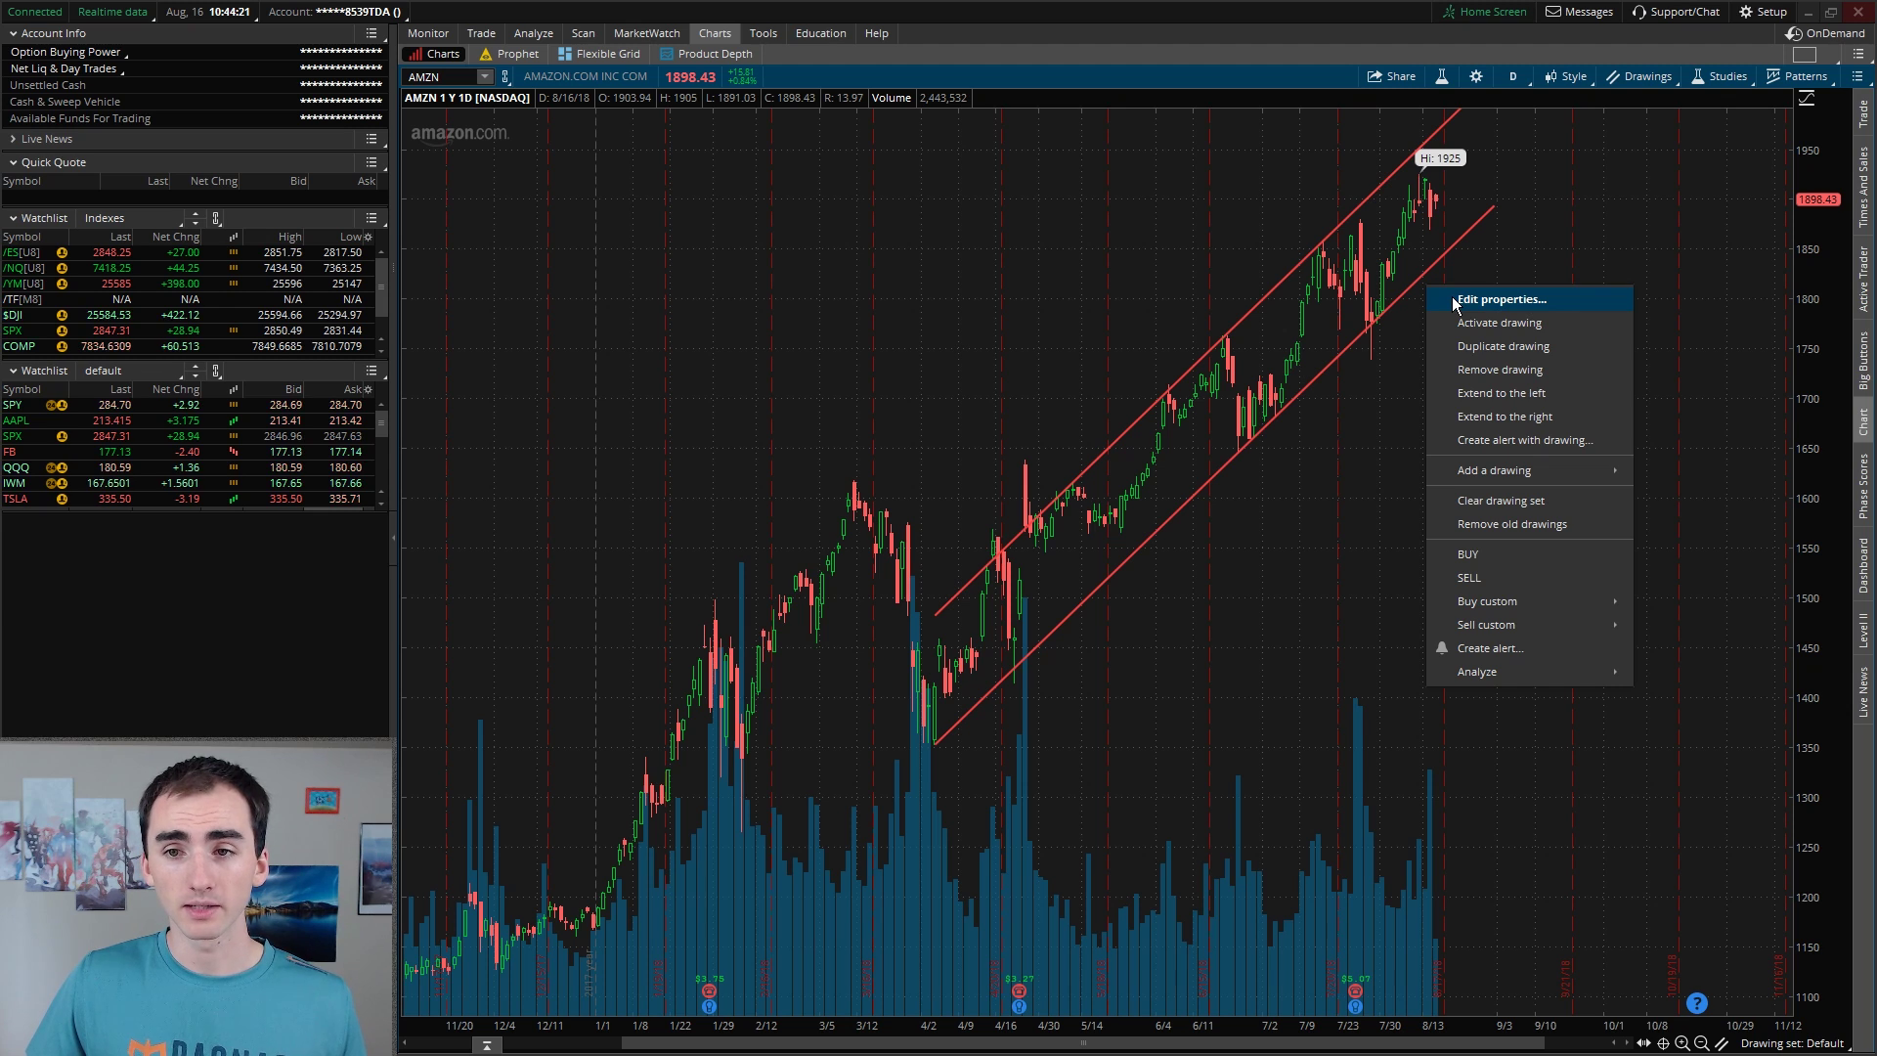
Set the channel's line width to 3 and its colour to green
click(1459, 299)
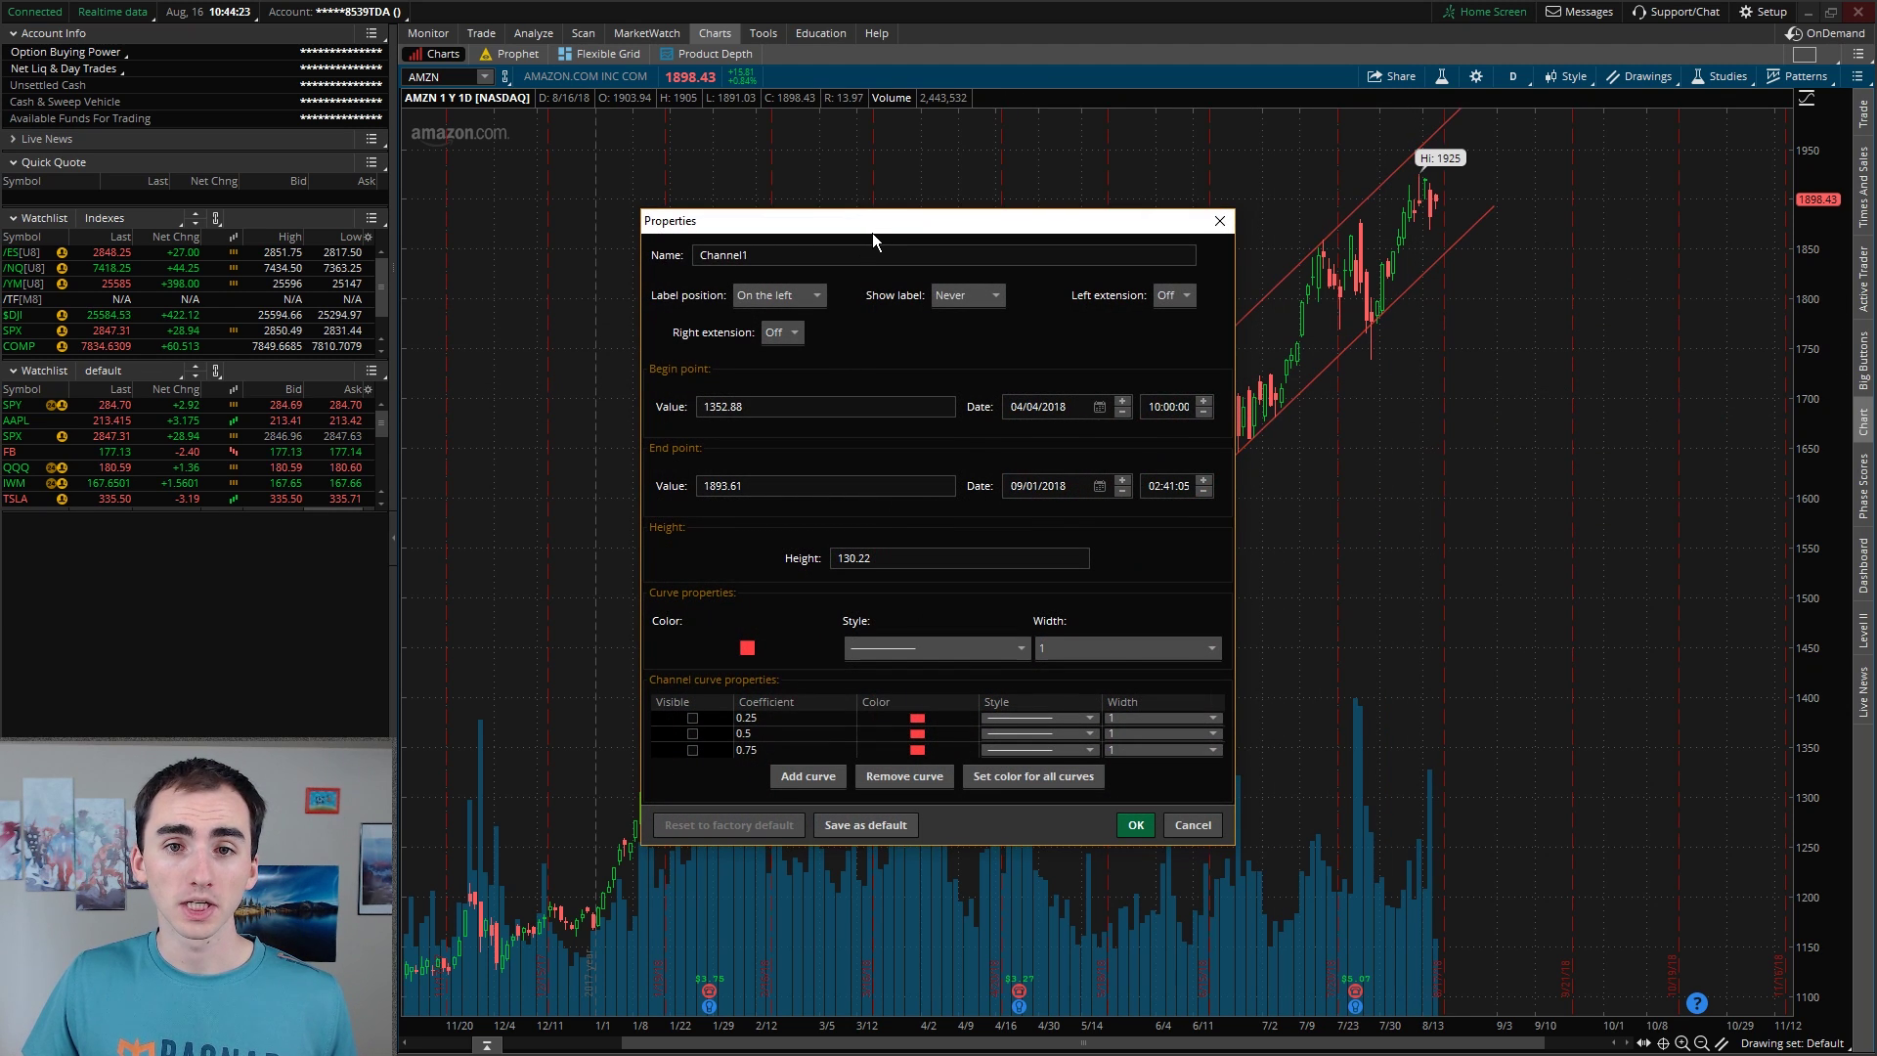
drag(872, 224, 695, 170)
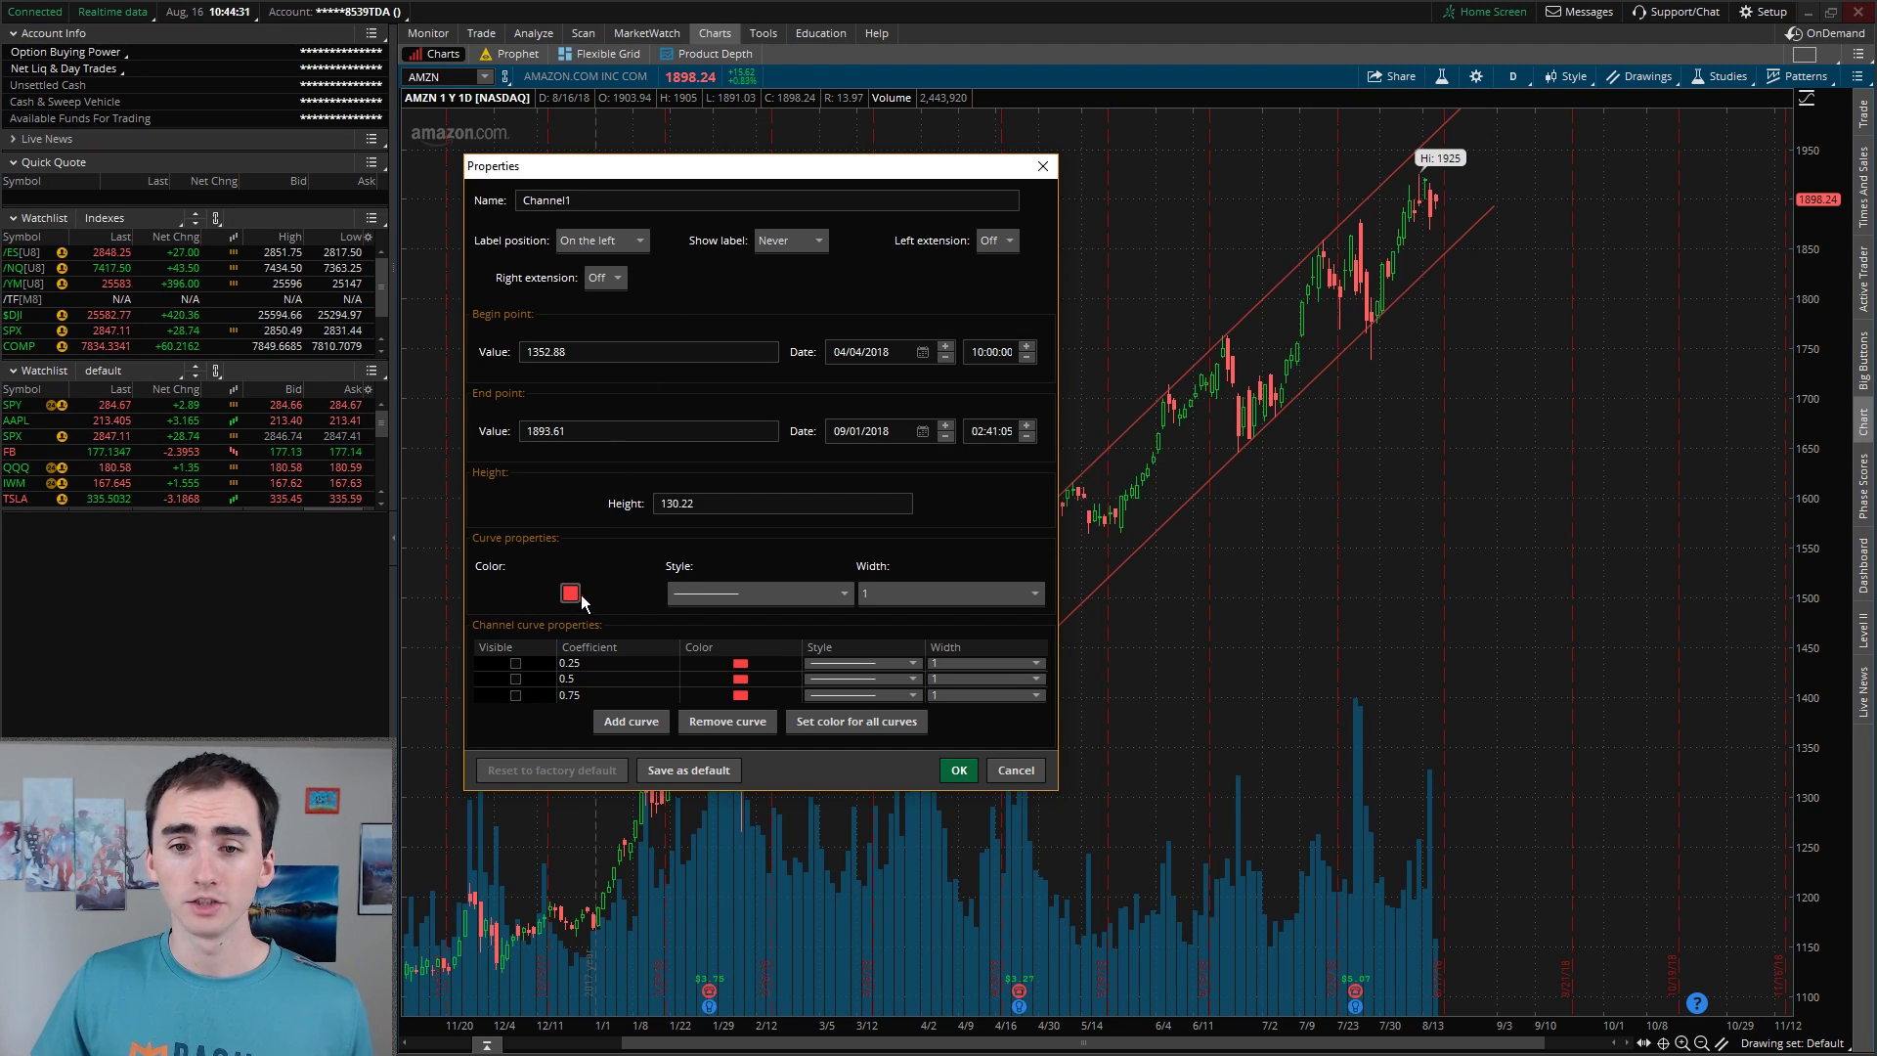
click(965, 588)
click(937, 653)
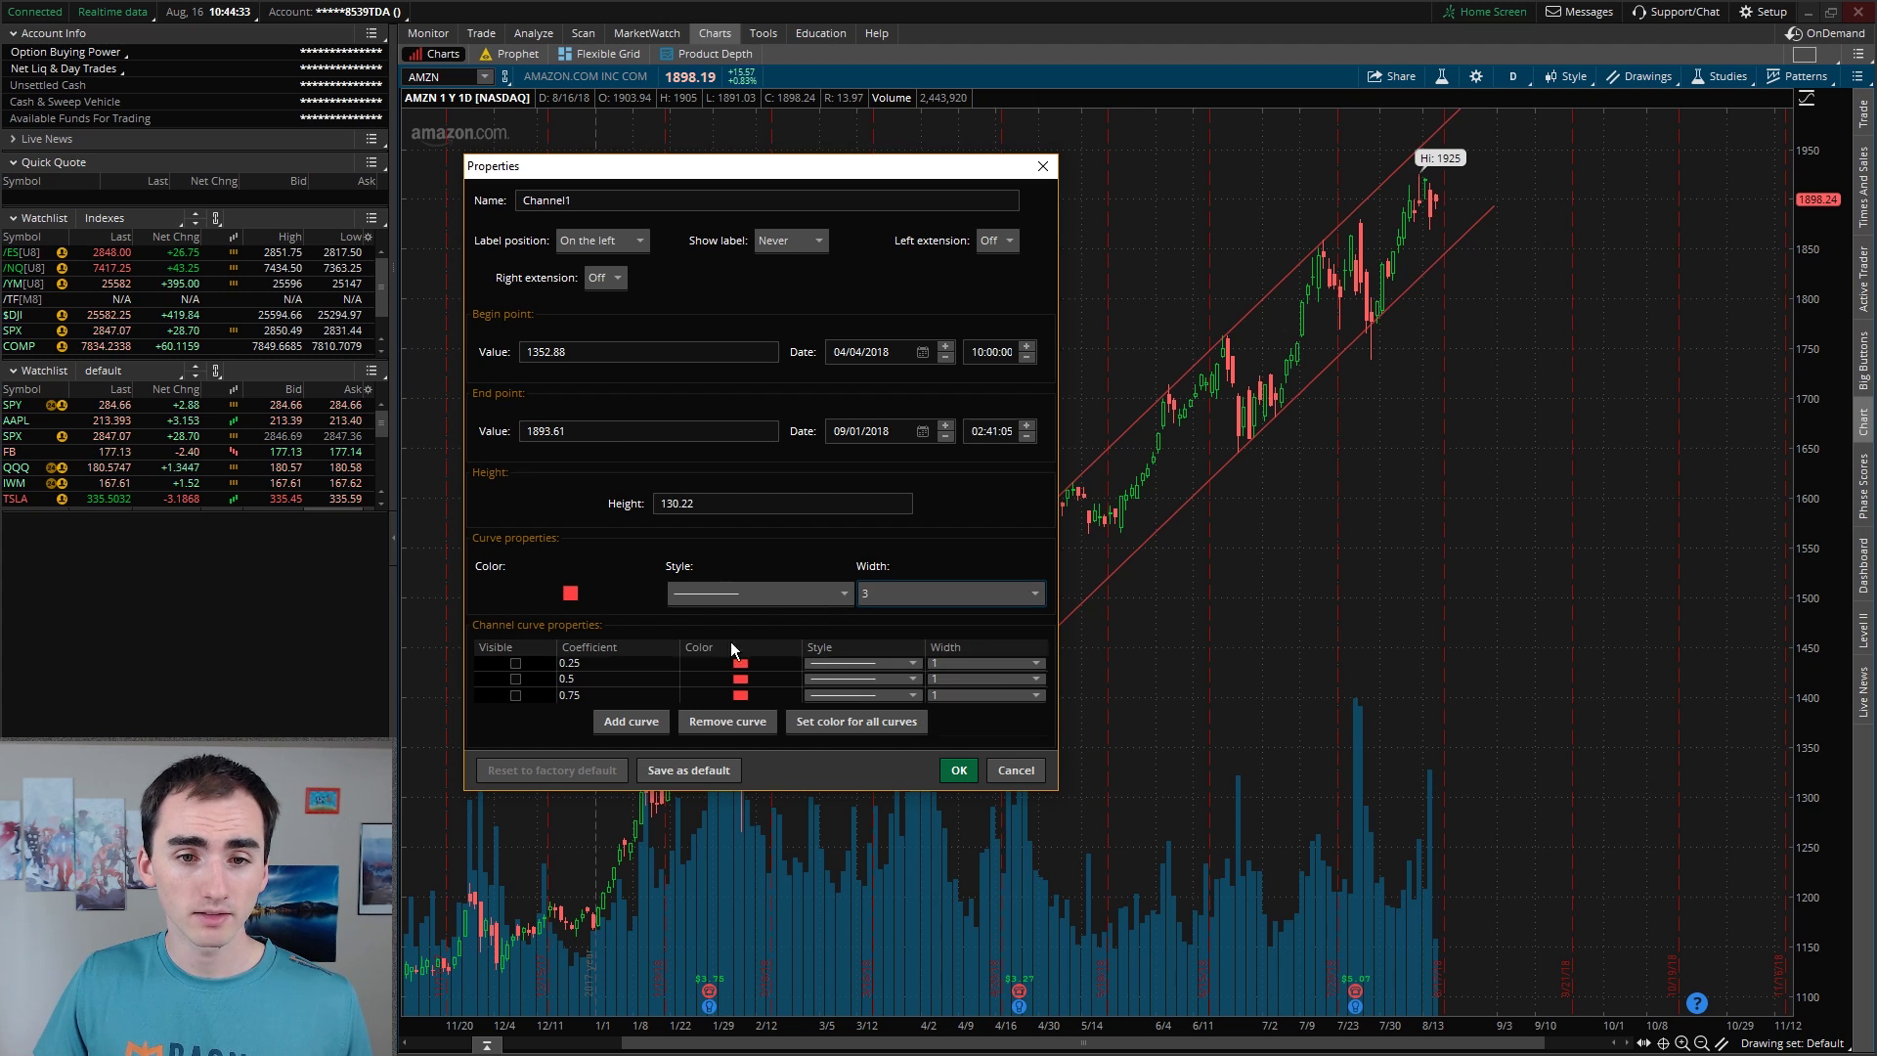
click(570, 592)
click(588, 654)
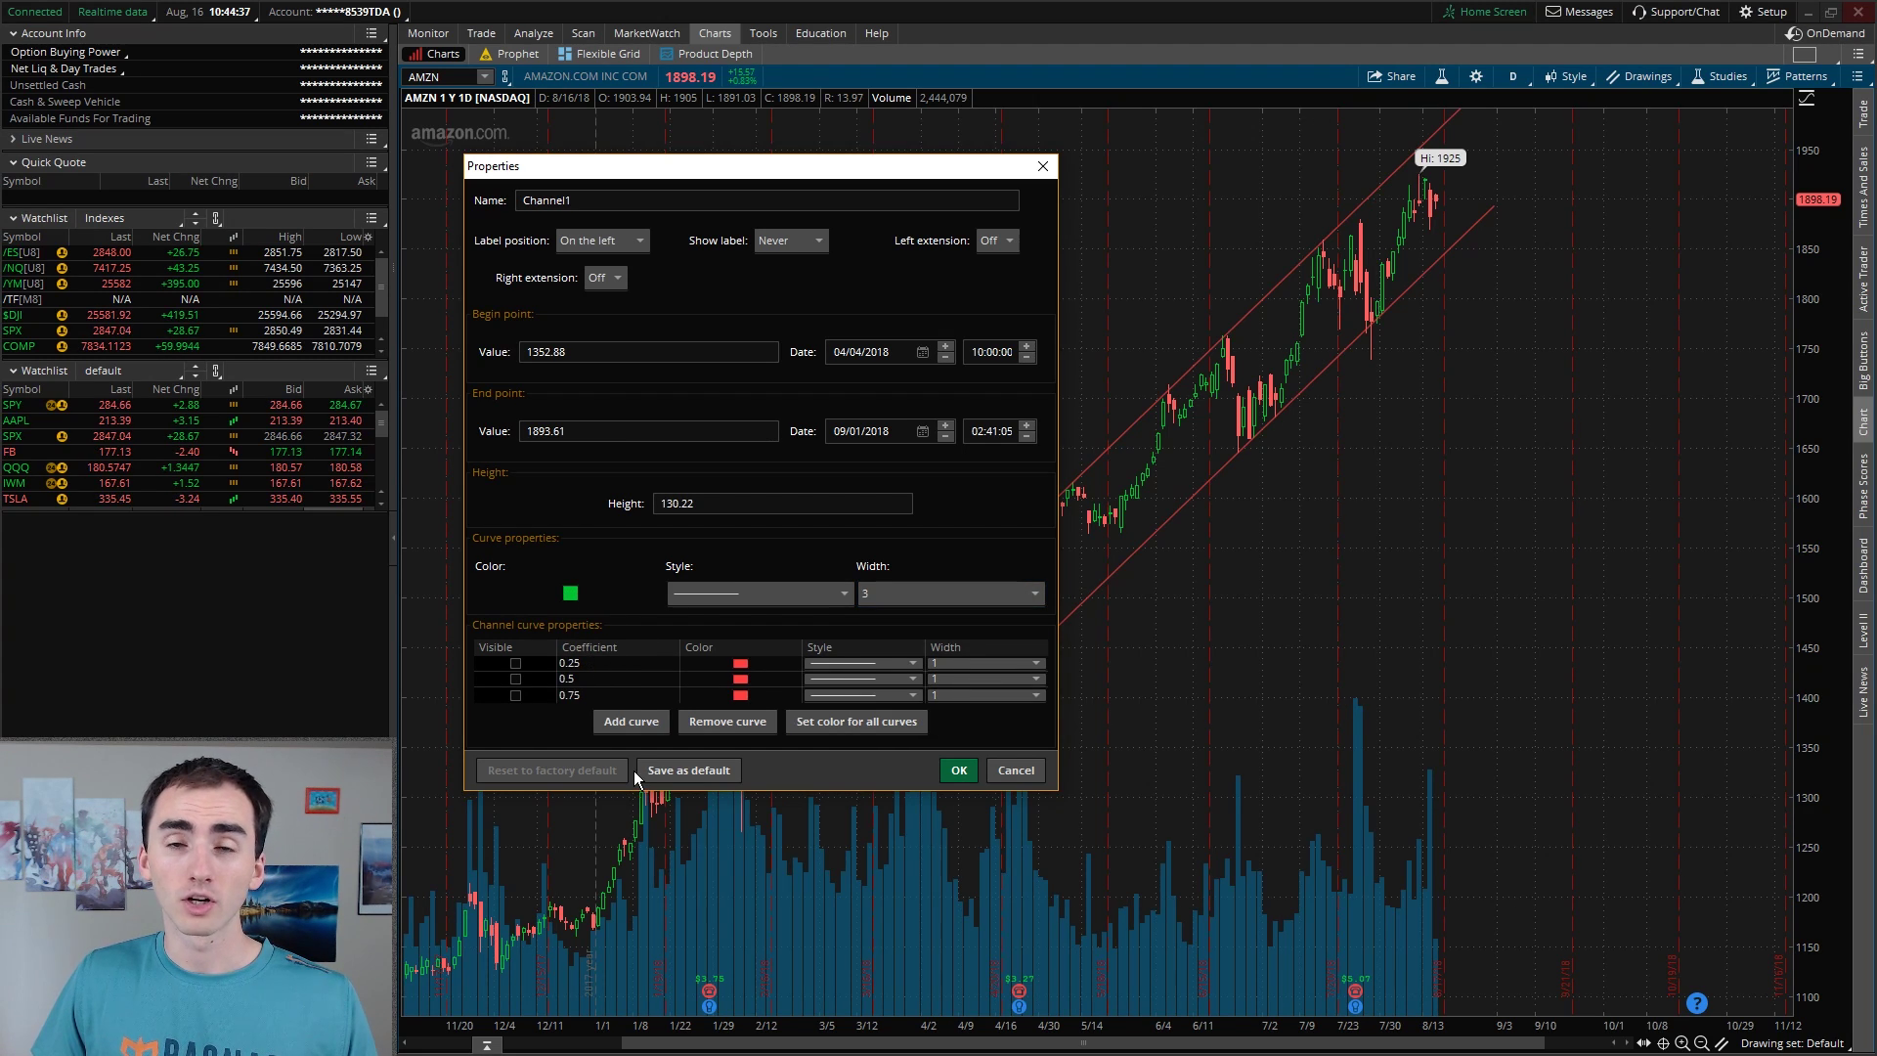
click(947, 768)
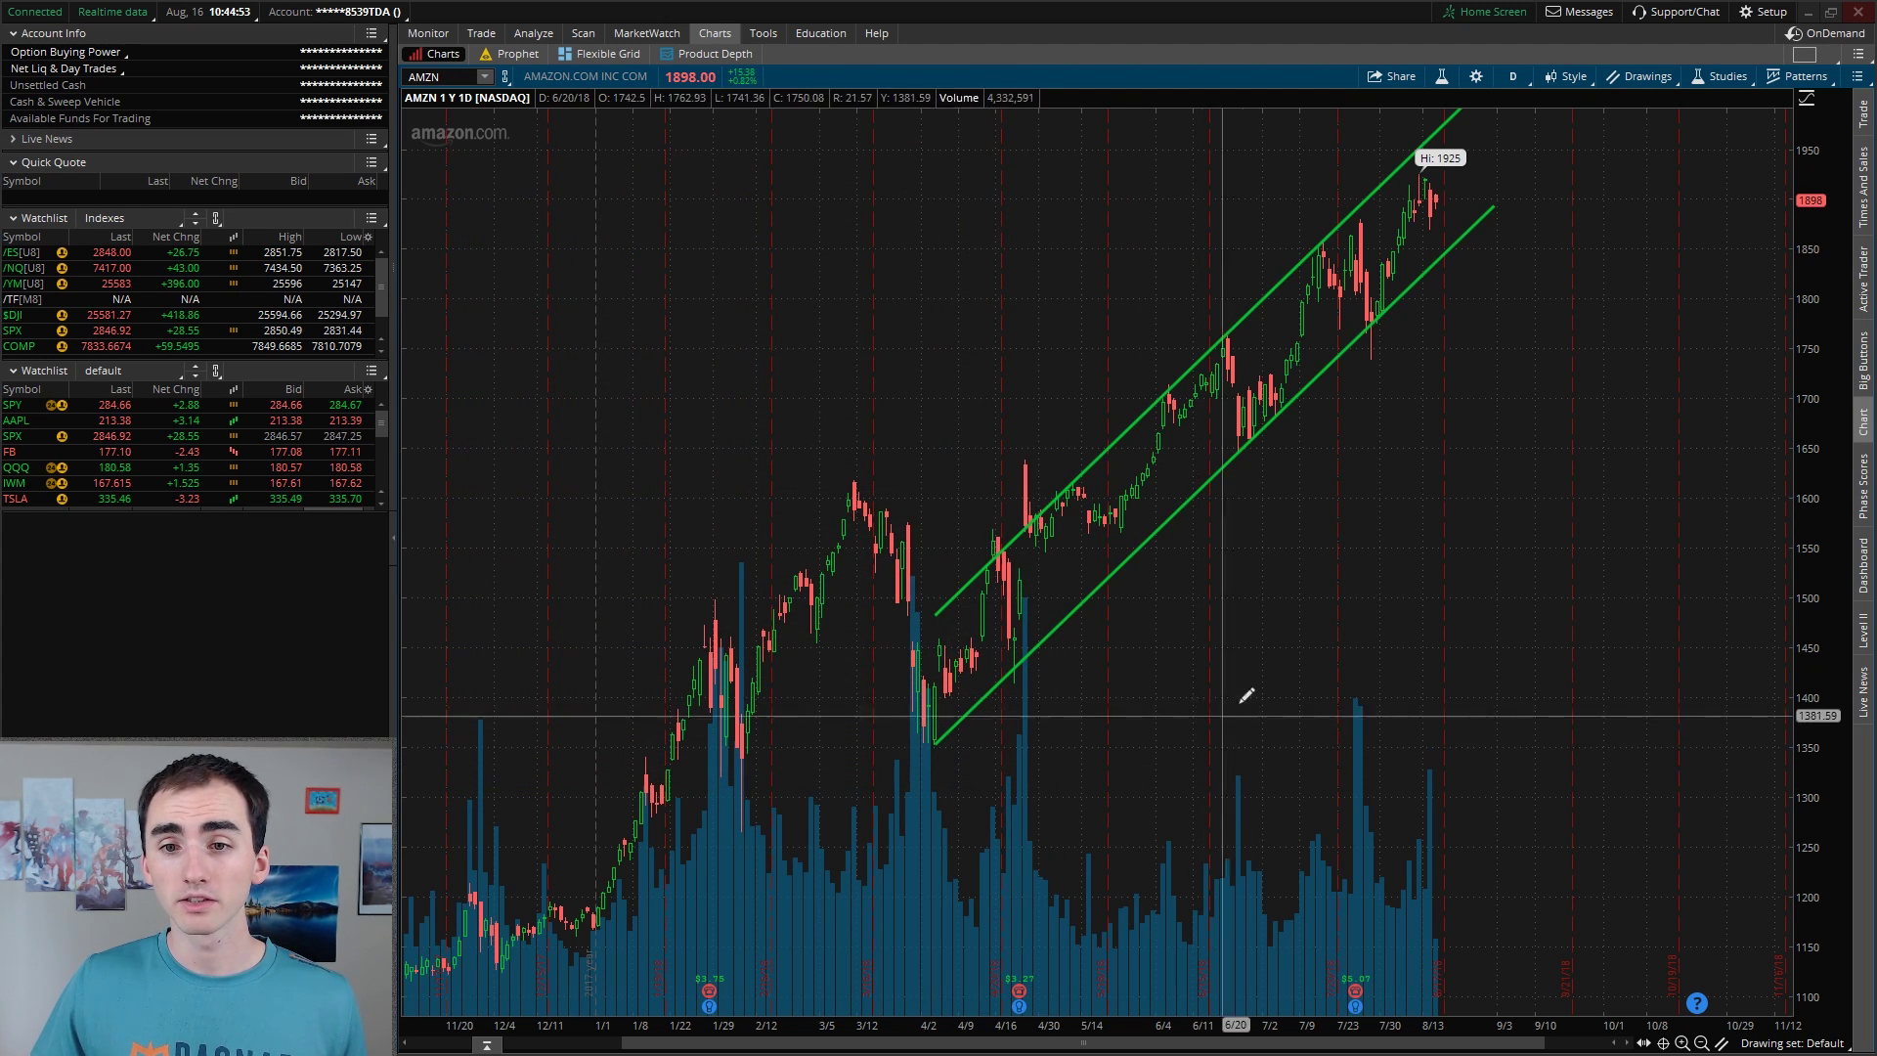
Place a horizontal Price Level line and drag it to the March 1621.91 high
click(1644, 79)
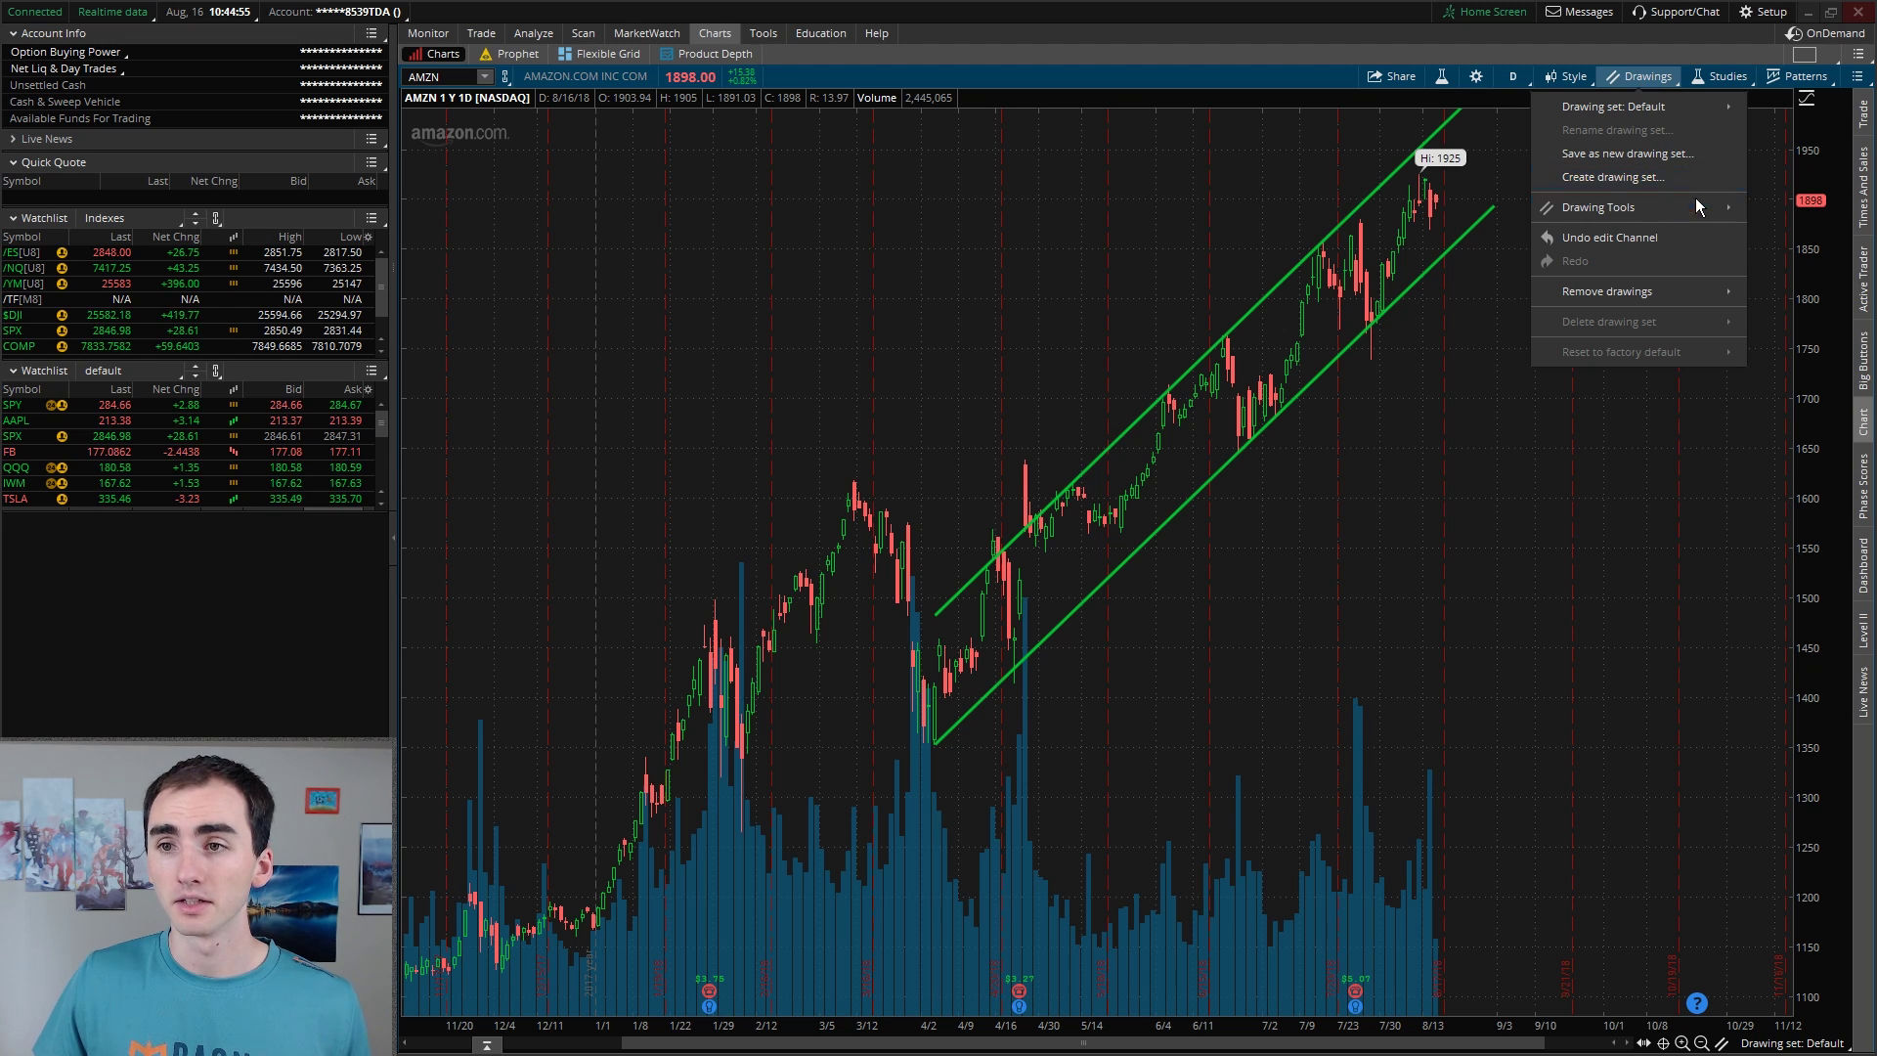
mouse_move(1704, 215)
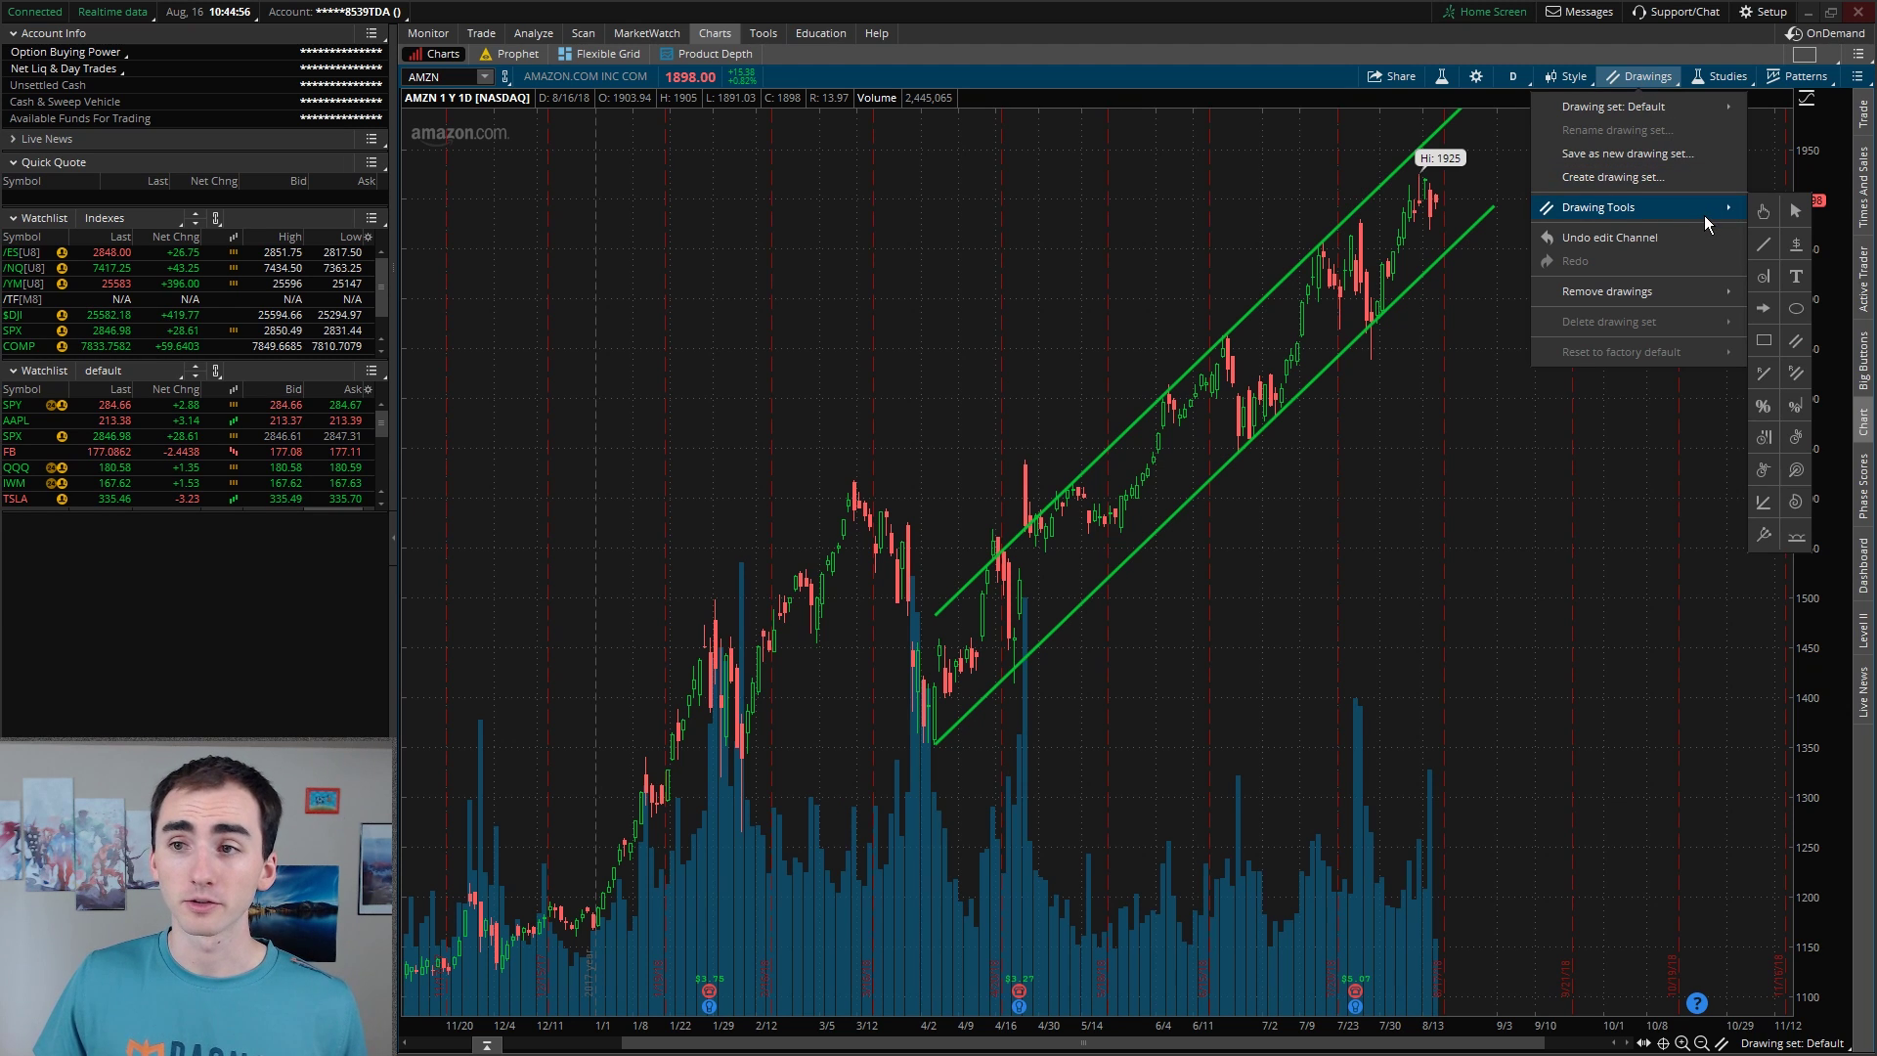
click(1795, 244)
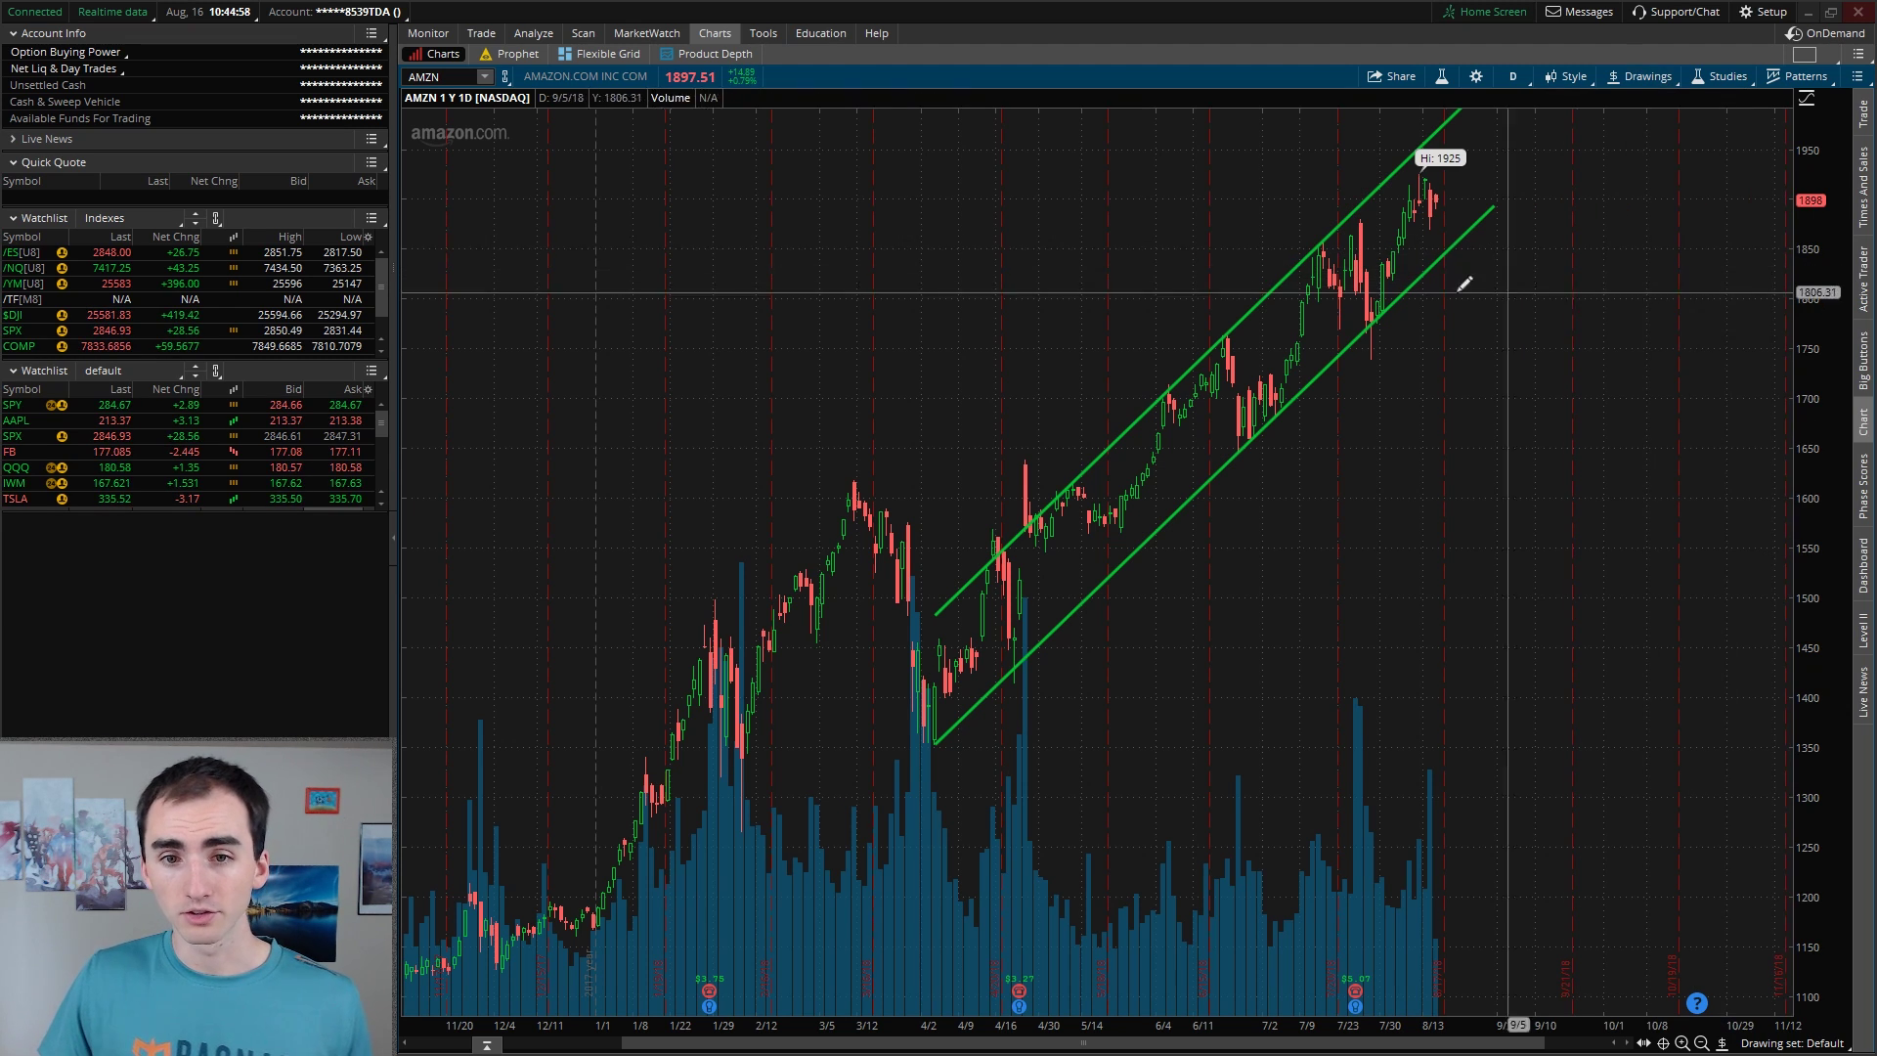
click(540, 390)
drag(623, 389, 866, 470)
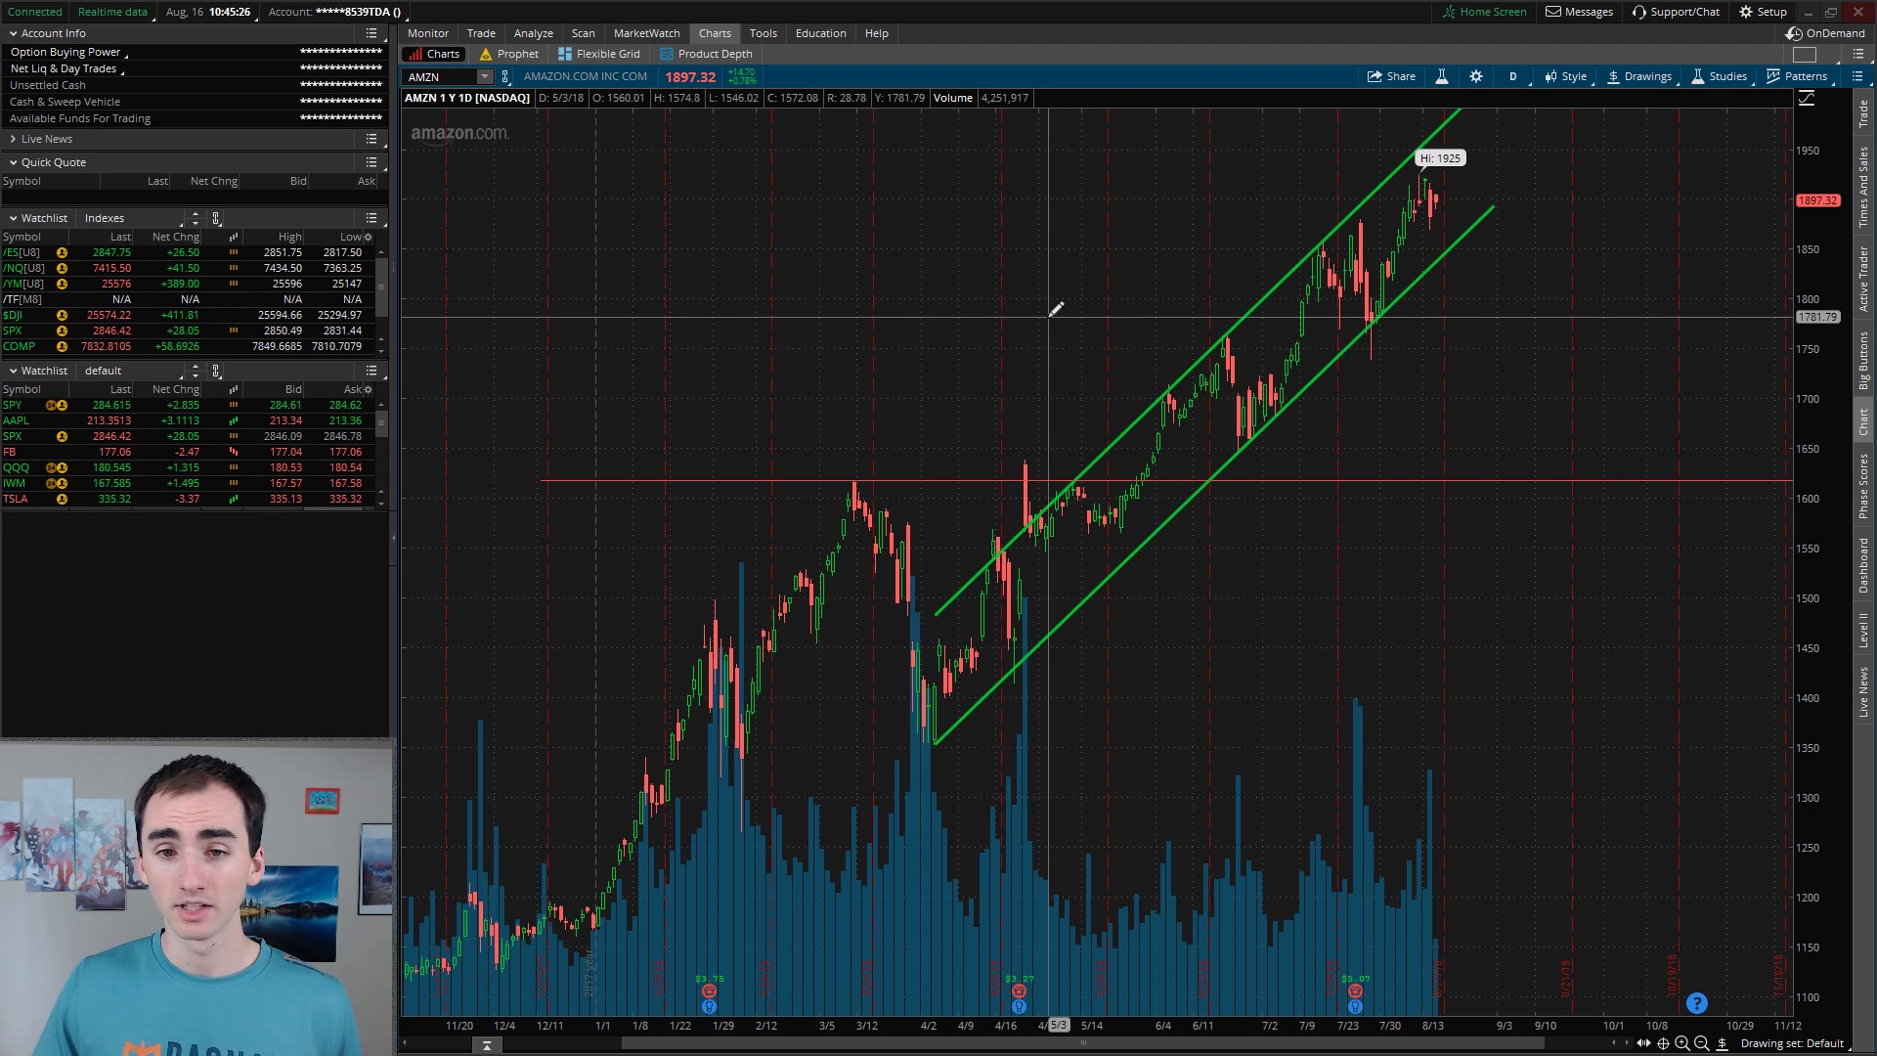
Remove the price level line, then clear all drawings from the Default set
right_click(919, 479)
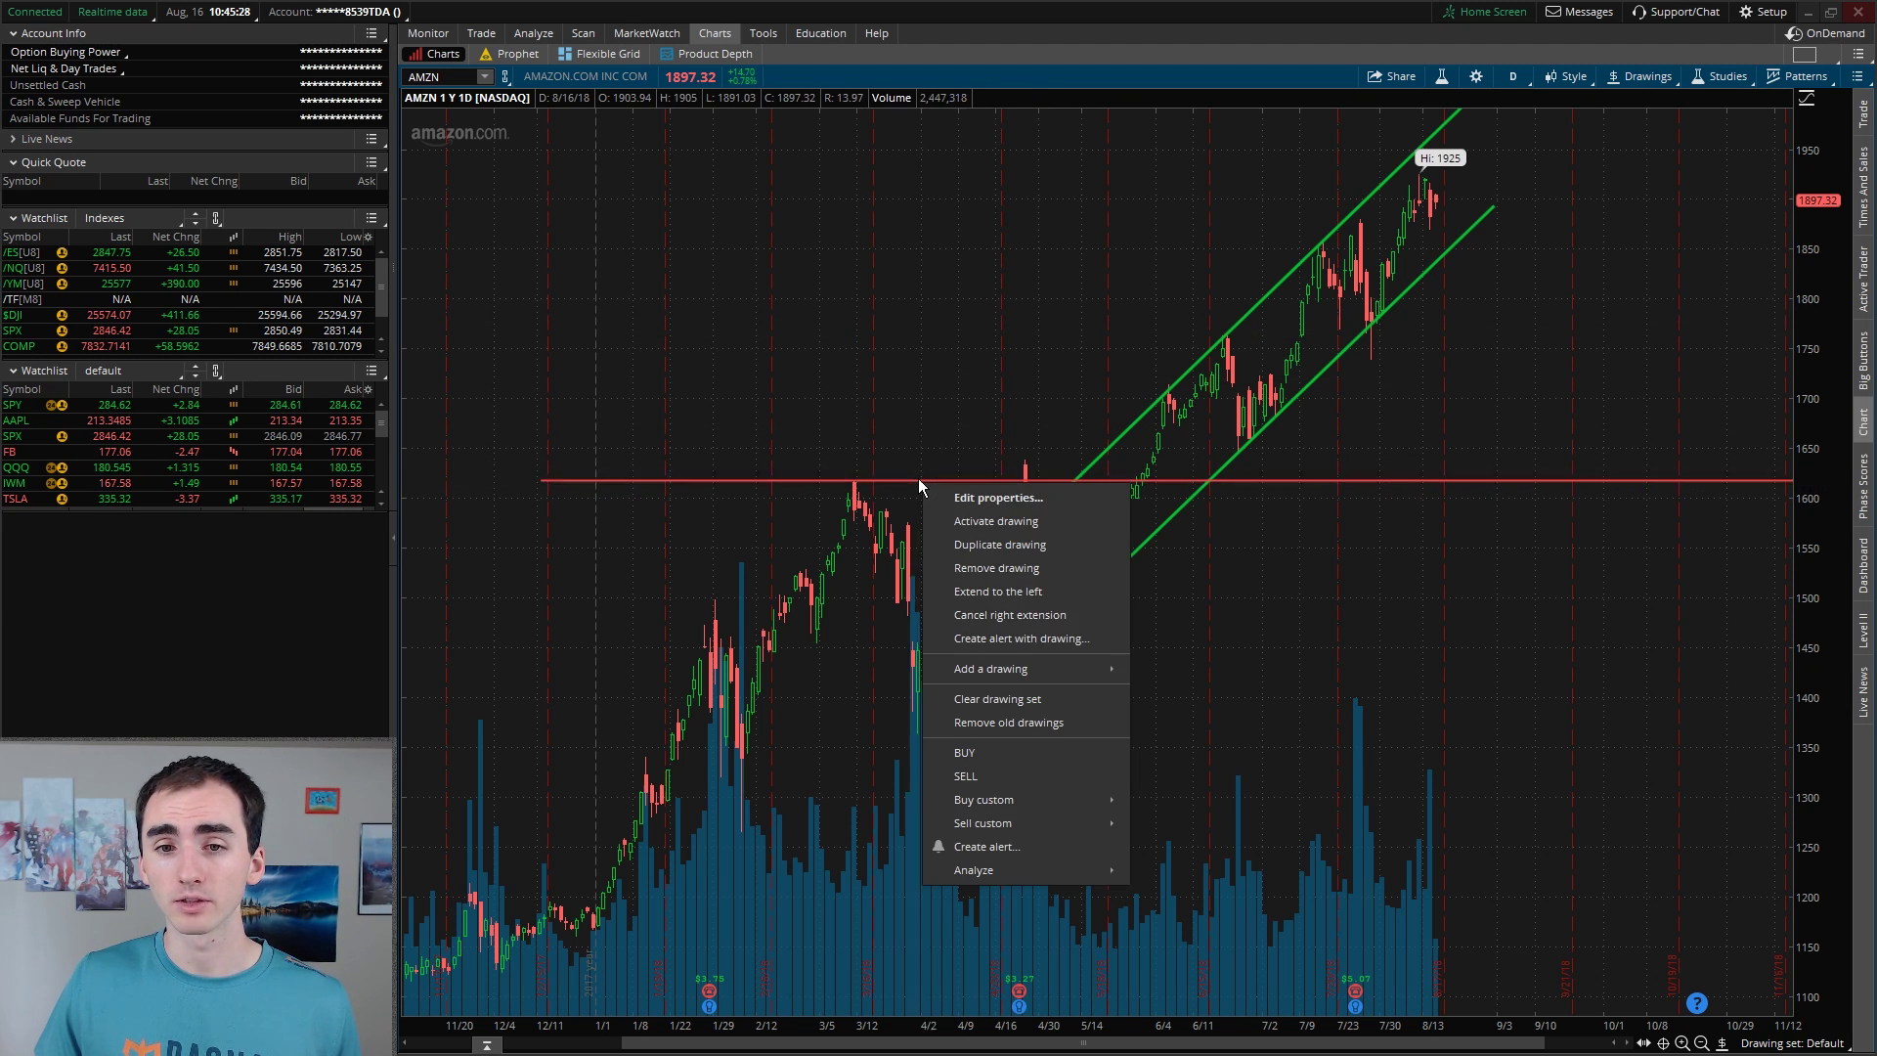
click(1004, 569)
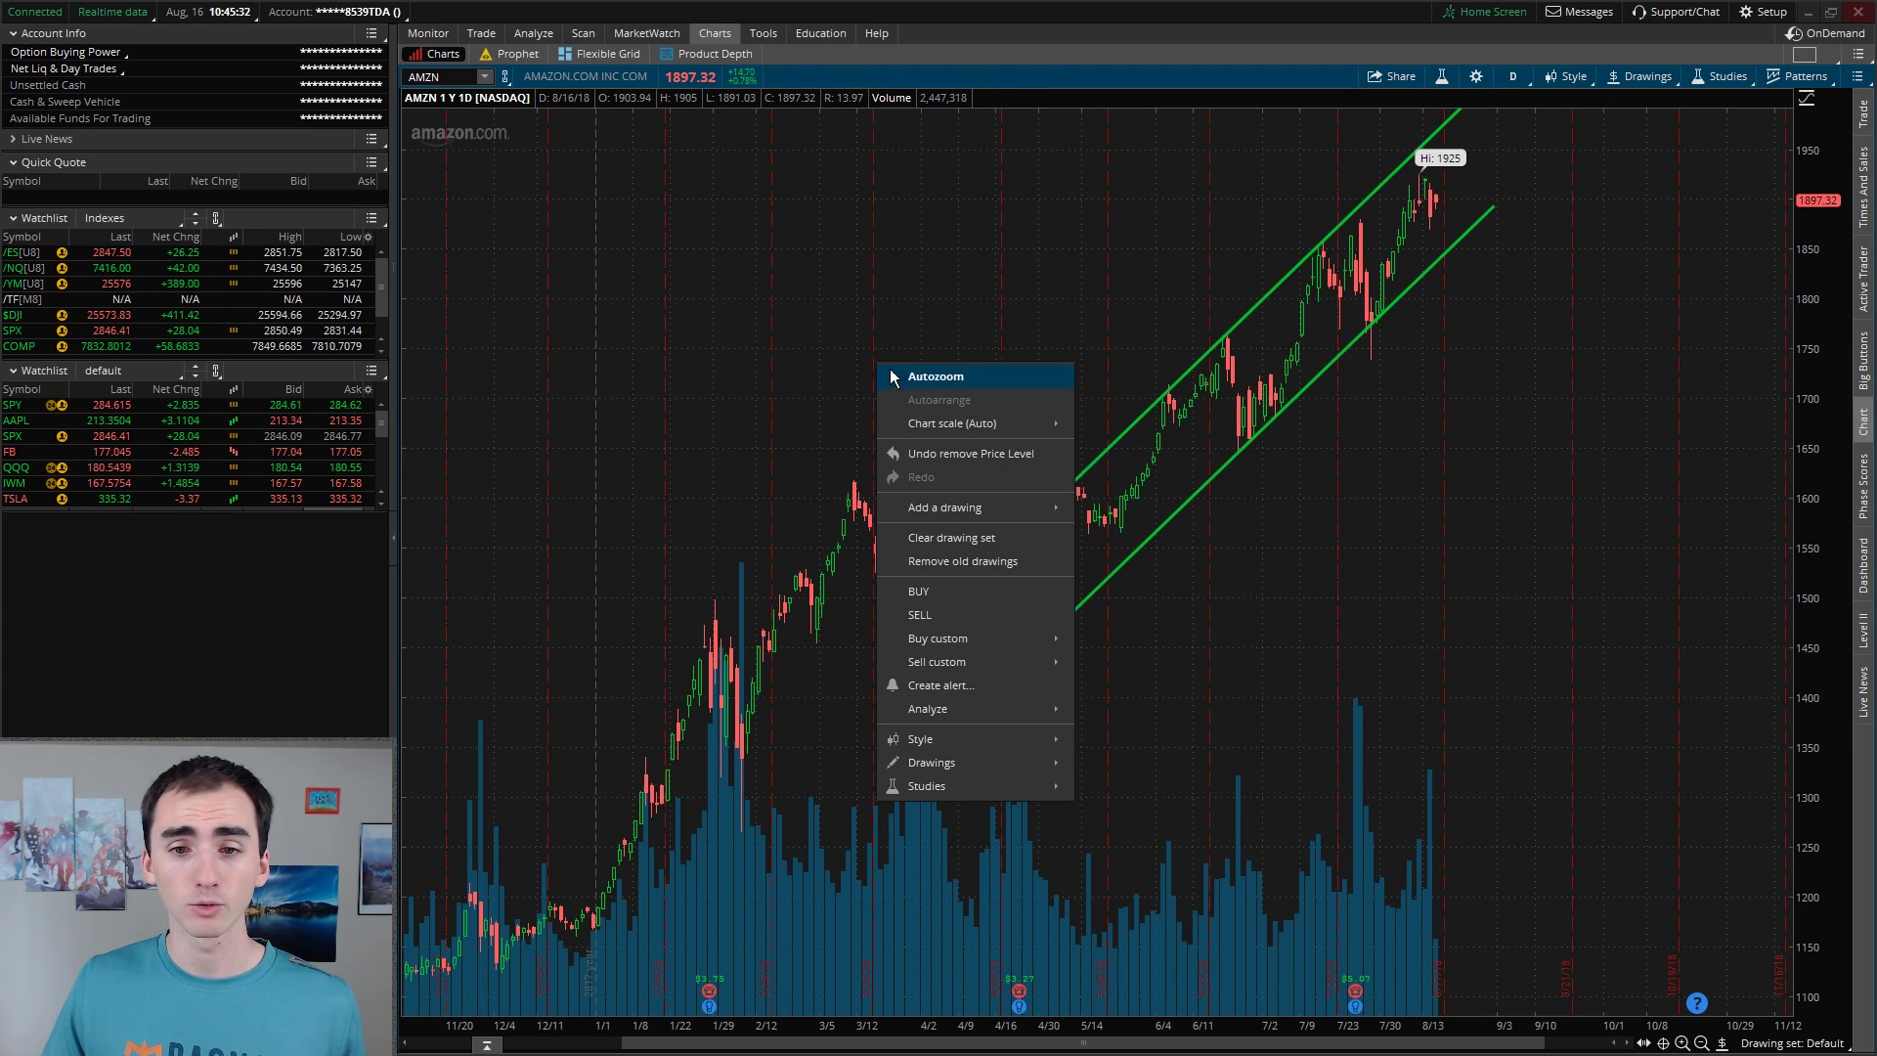
click(1016, 538)
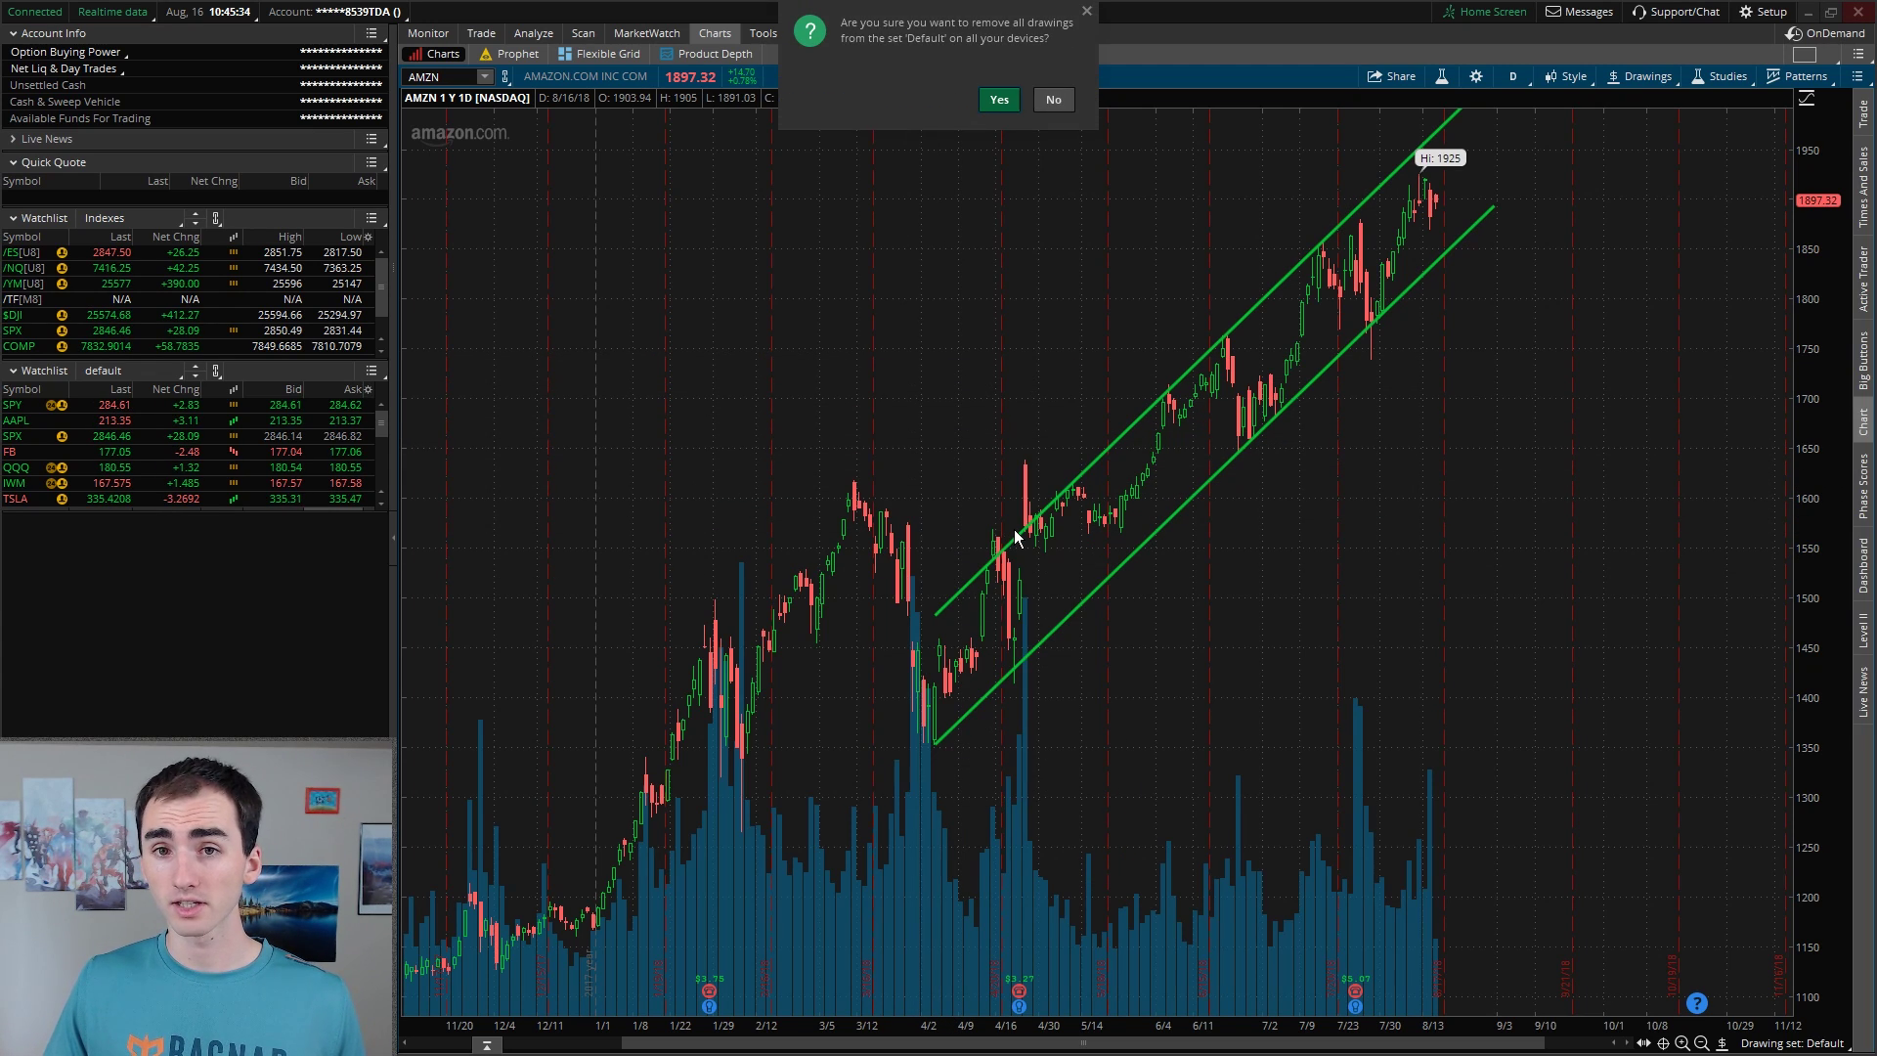
click(998, 100)
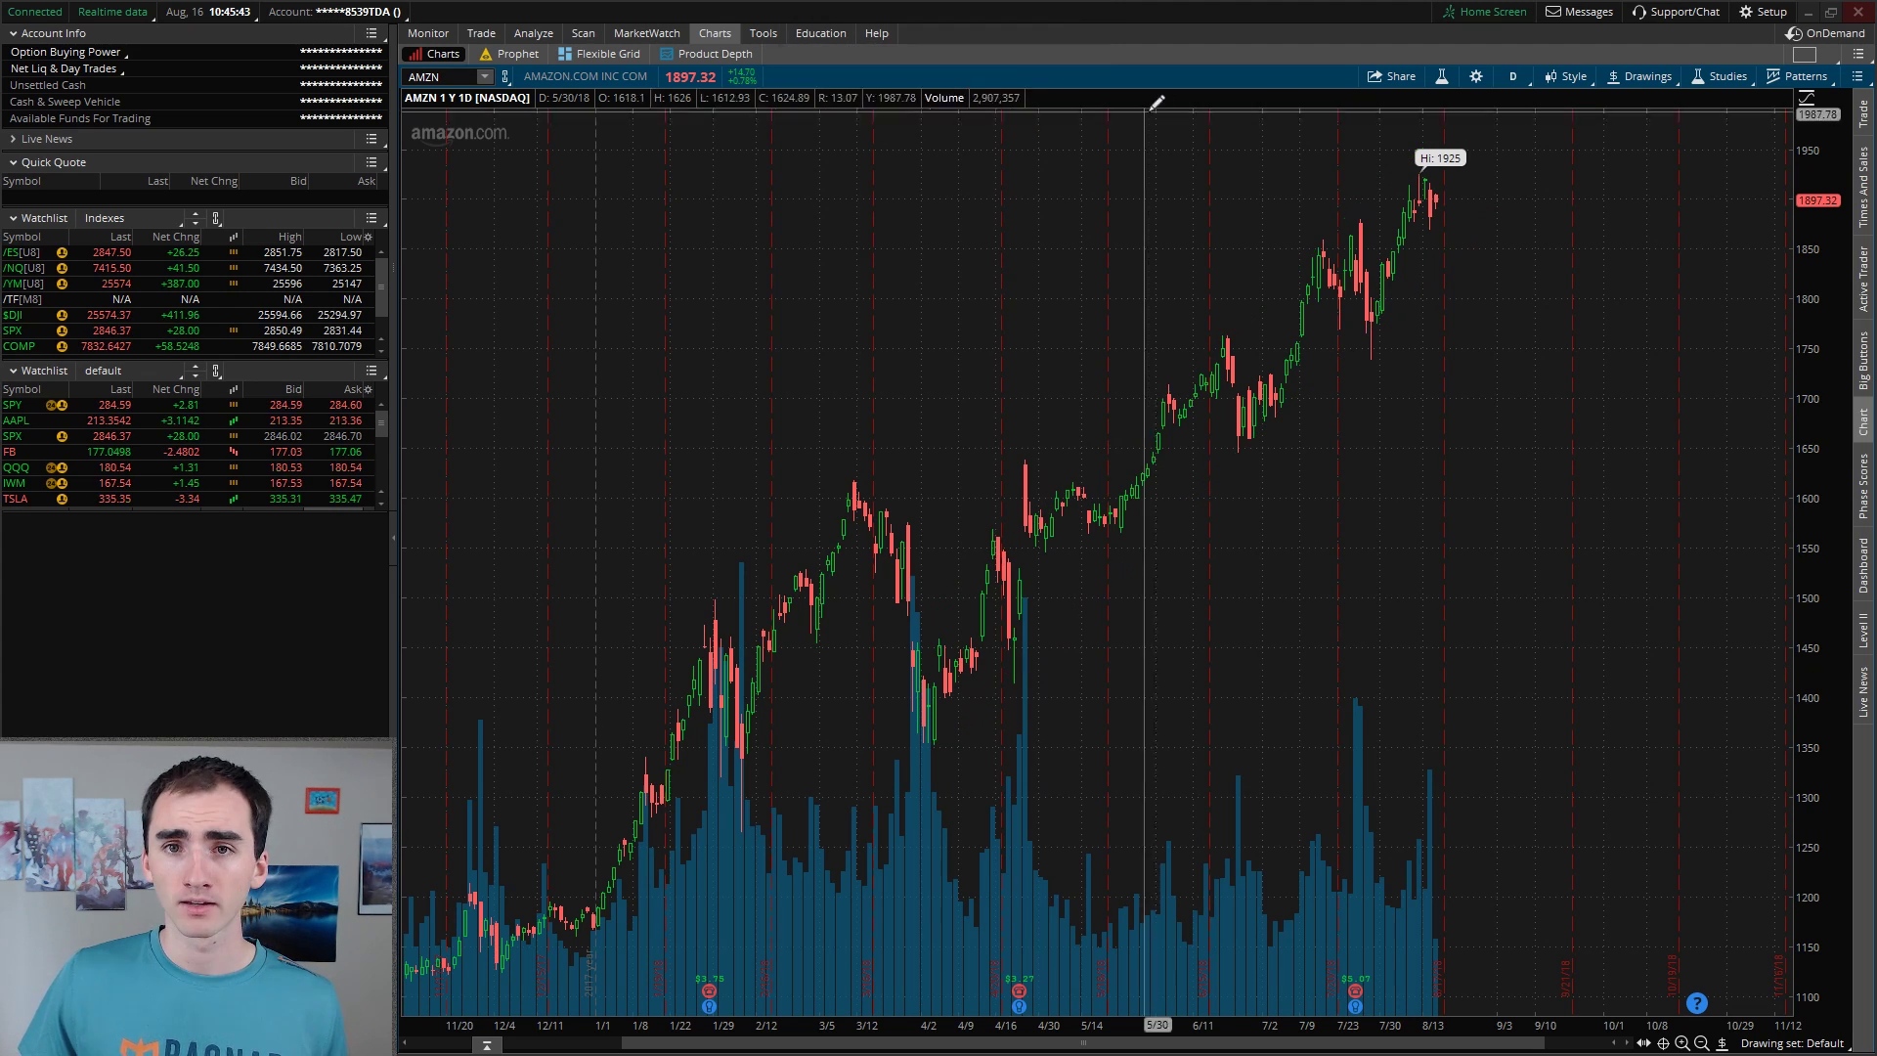
Search the Edit Studies and Strategies list for 'simple'
click(1721, 76)
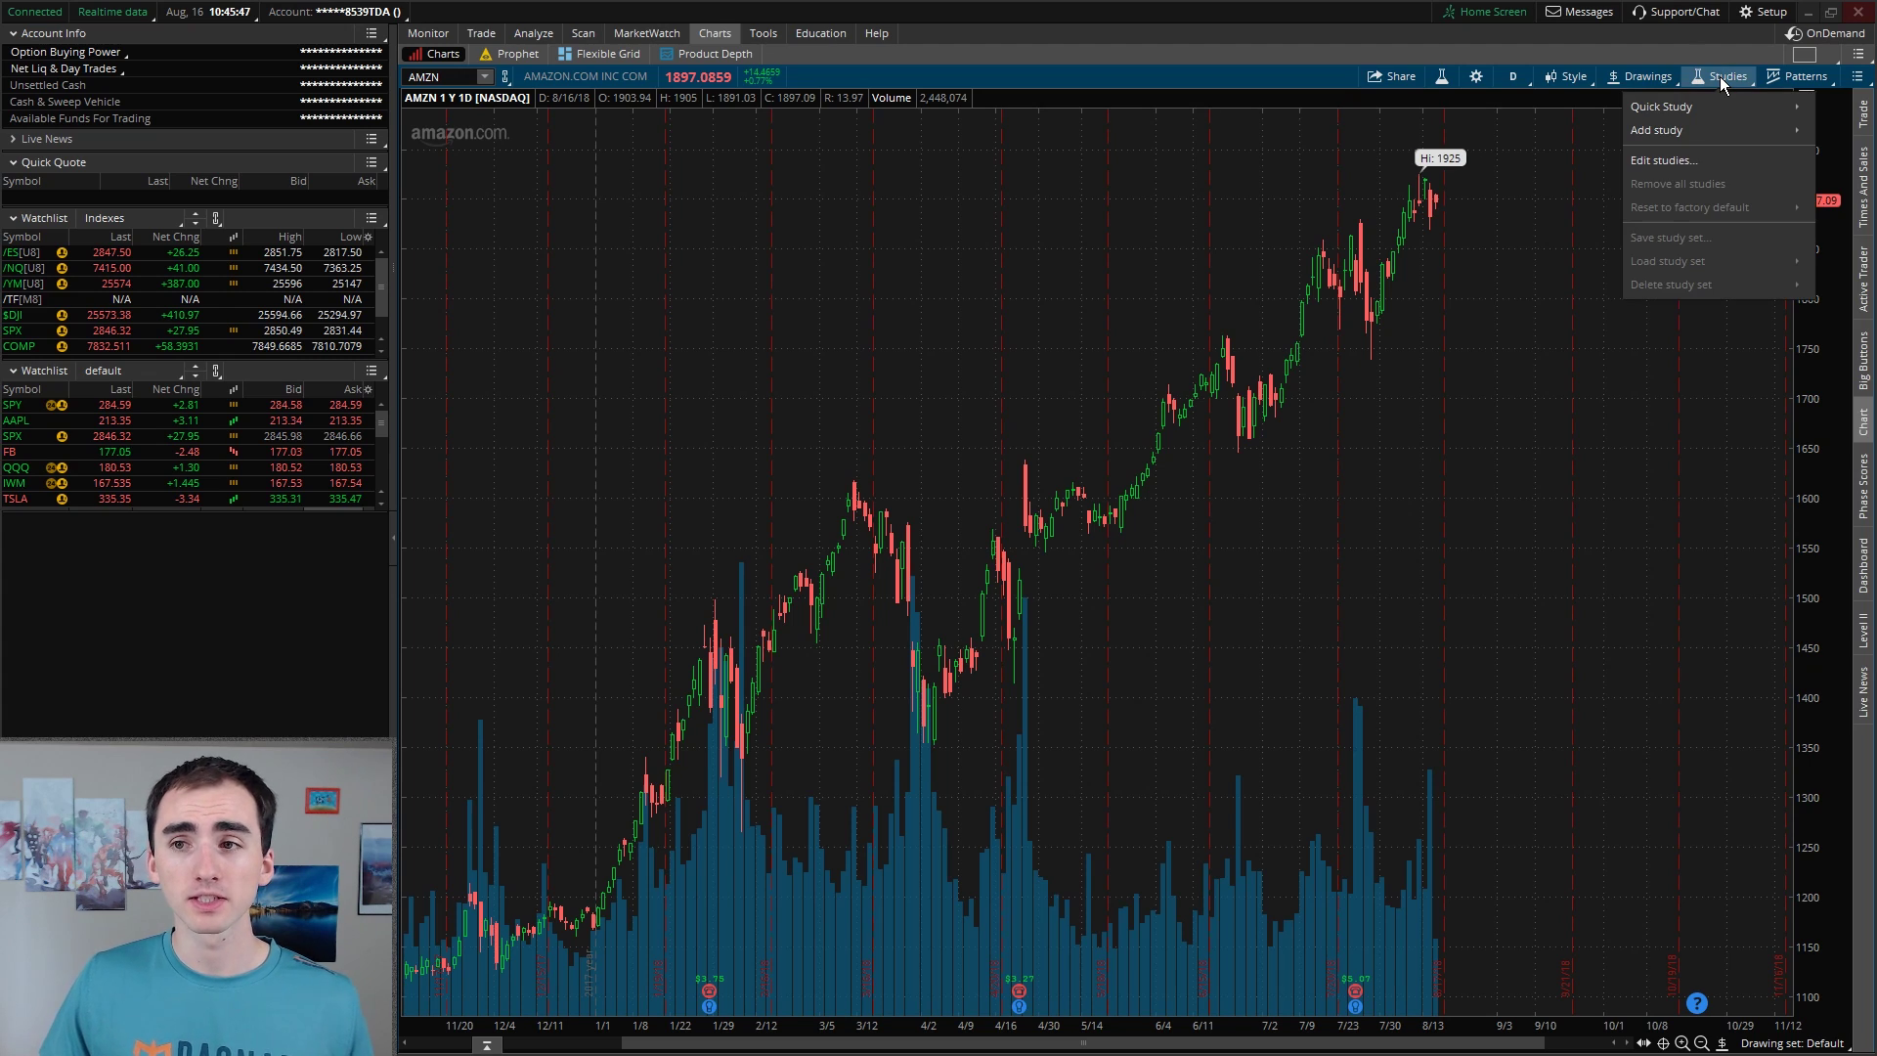
mouse_move(1706, 122)
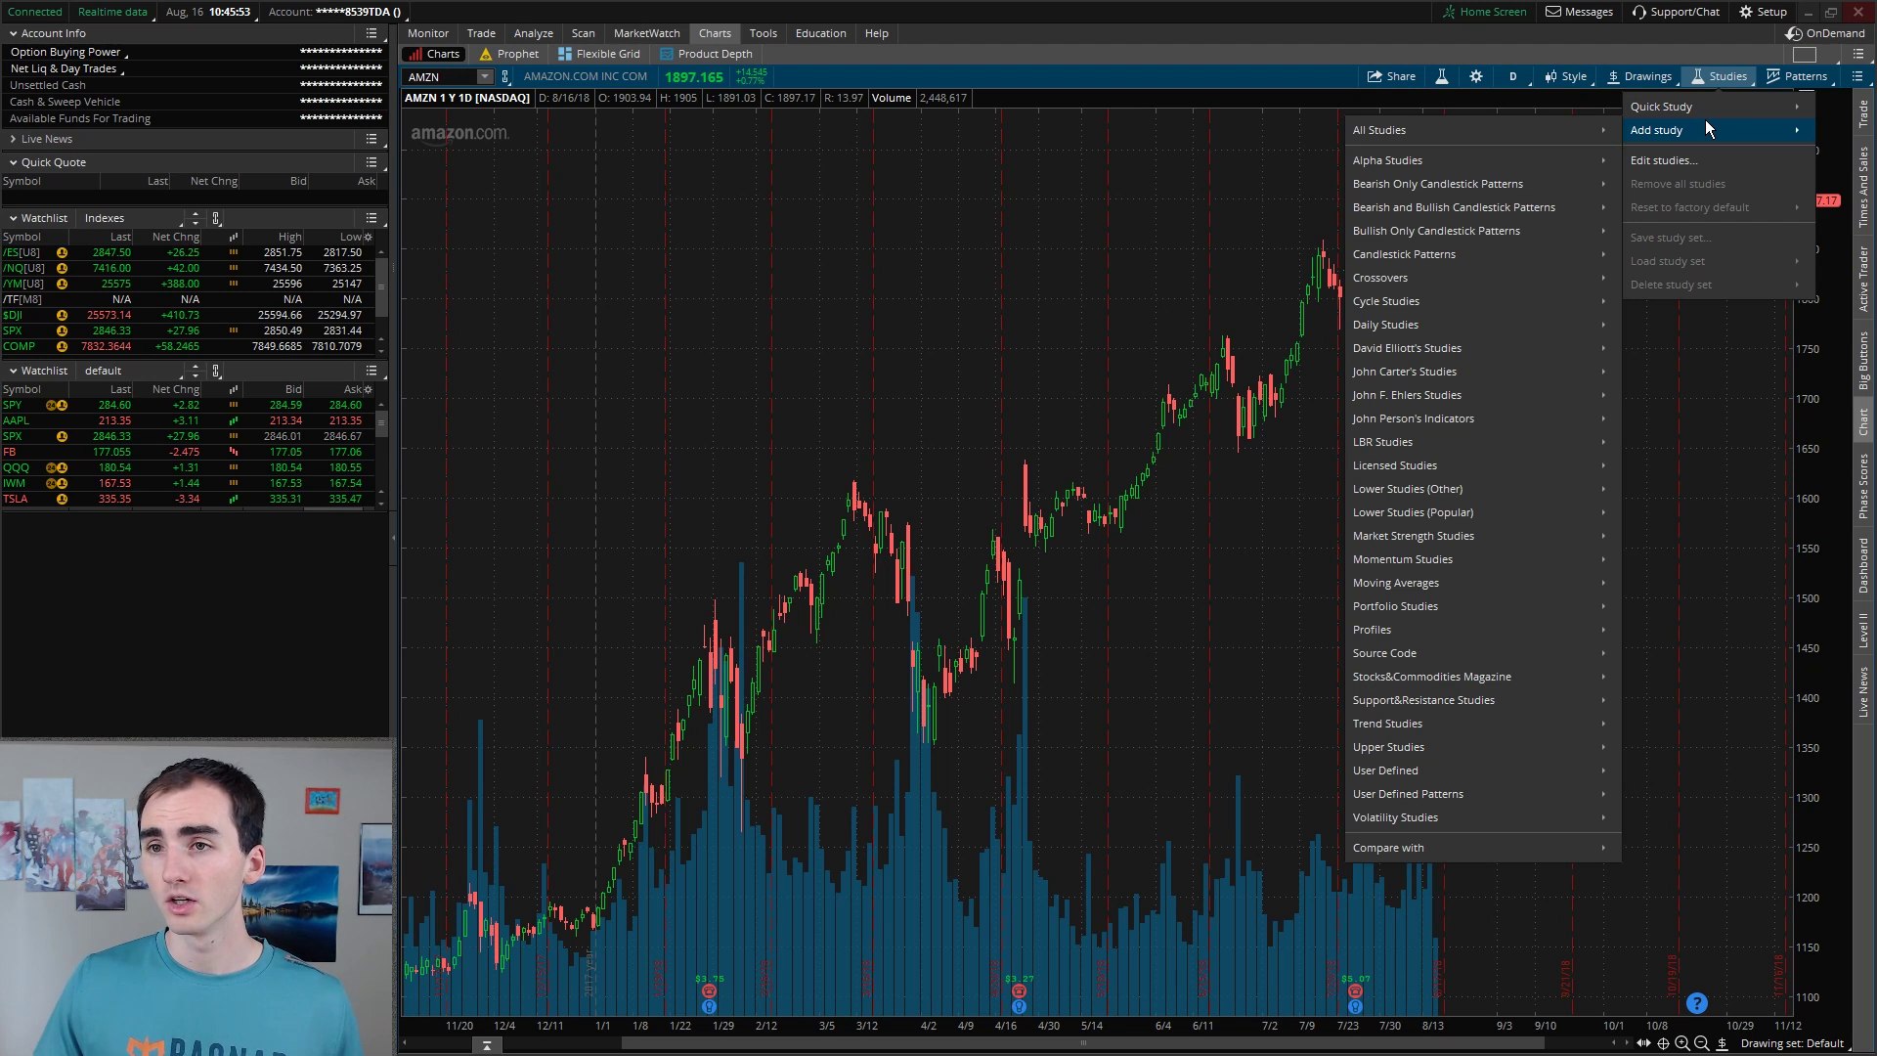
click(1722, 158)
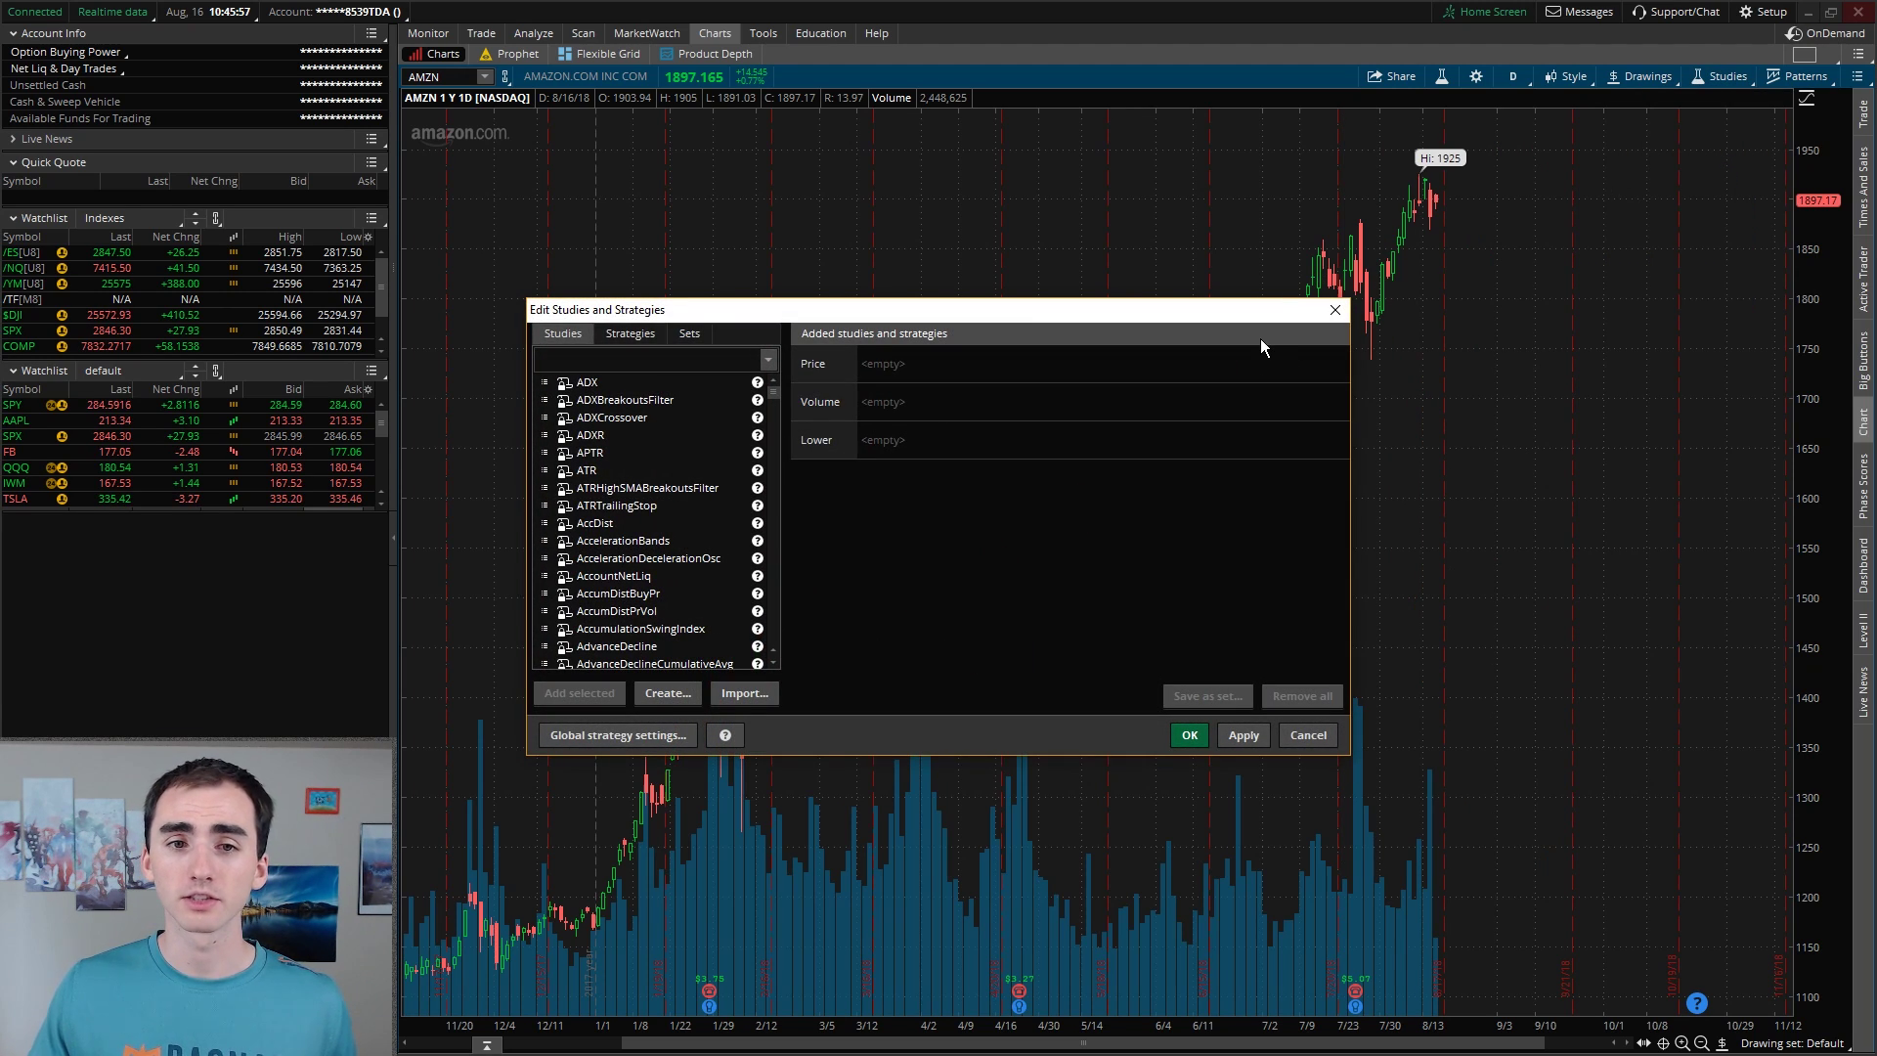
click(720, 361)
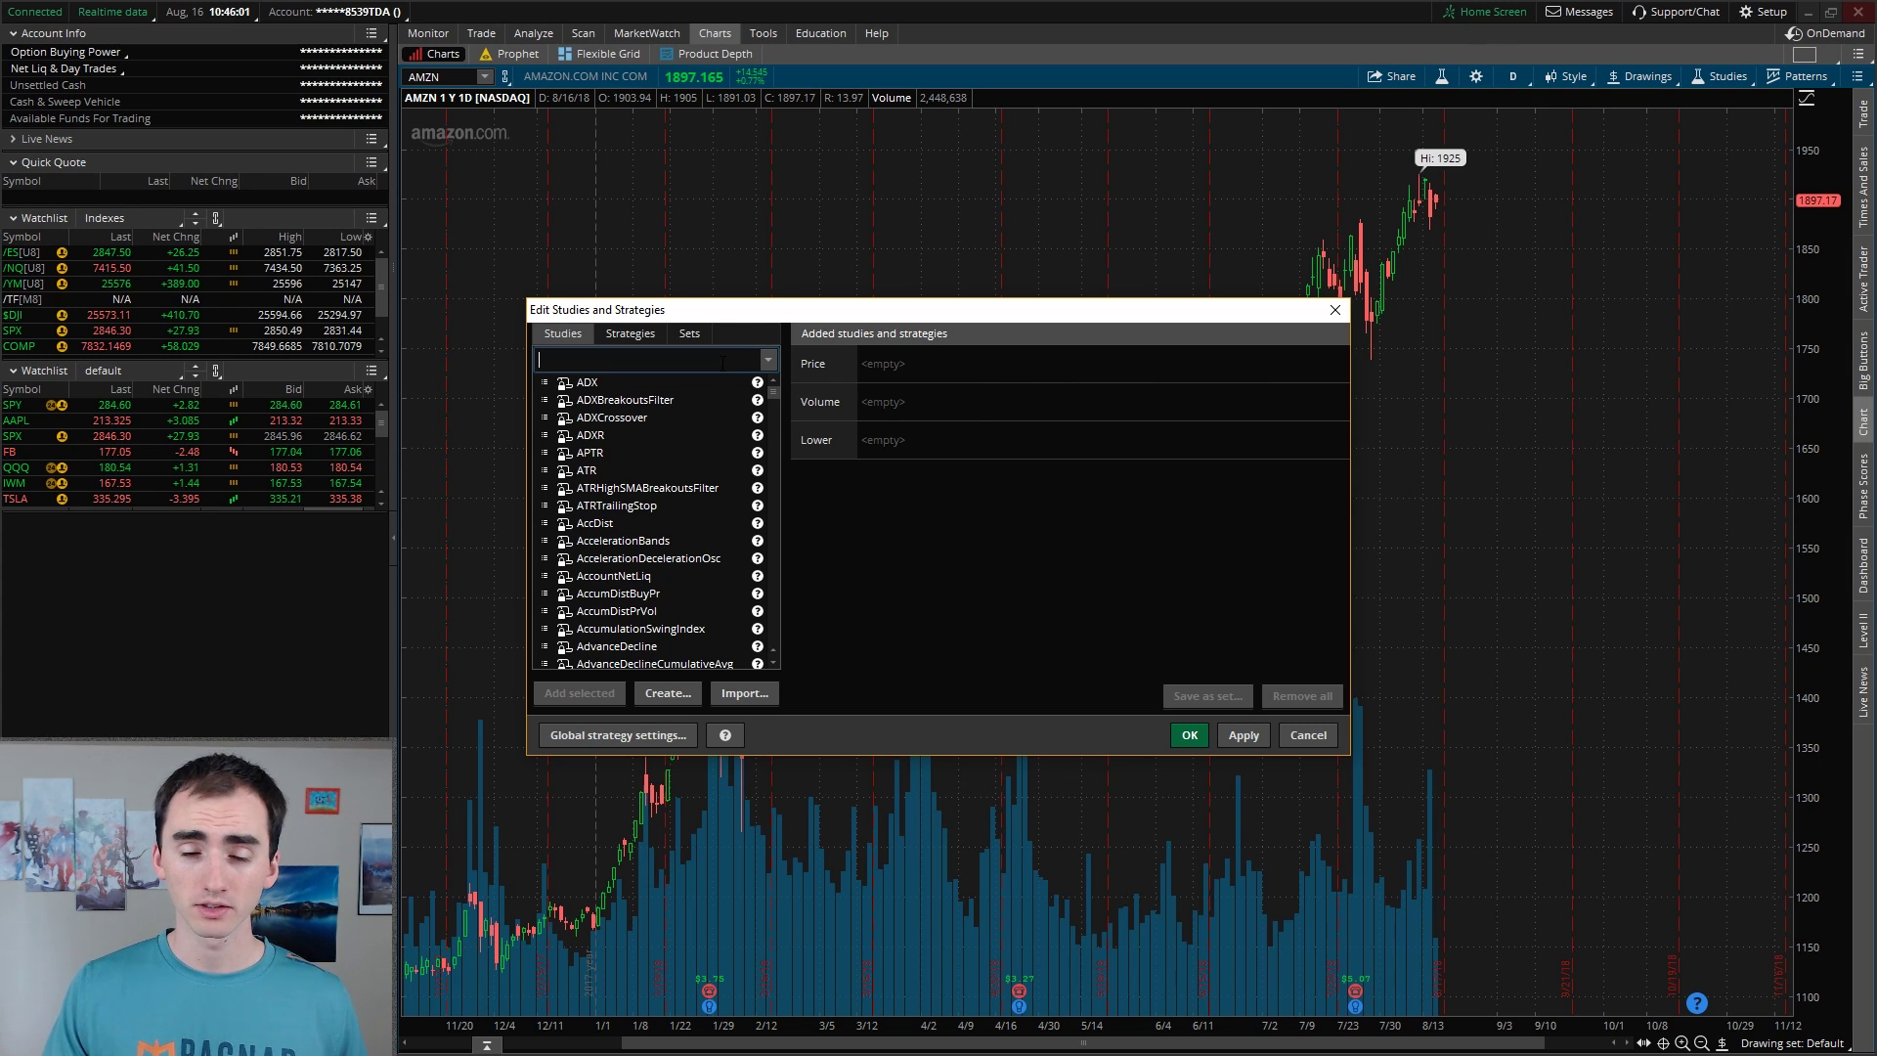
text(simple)
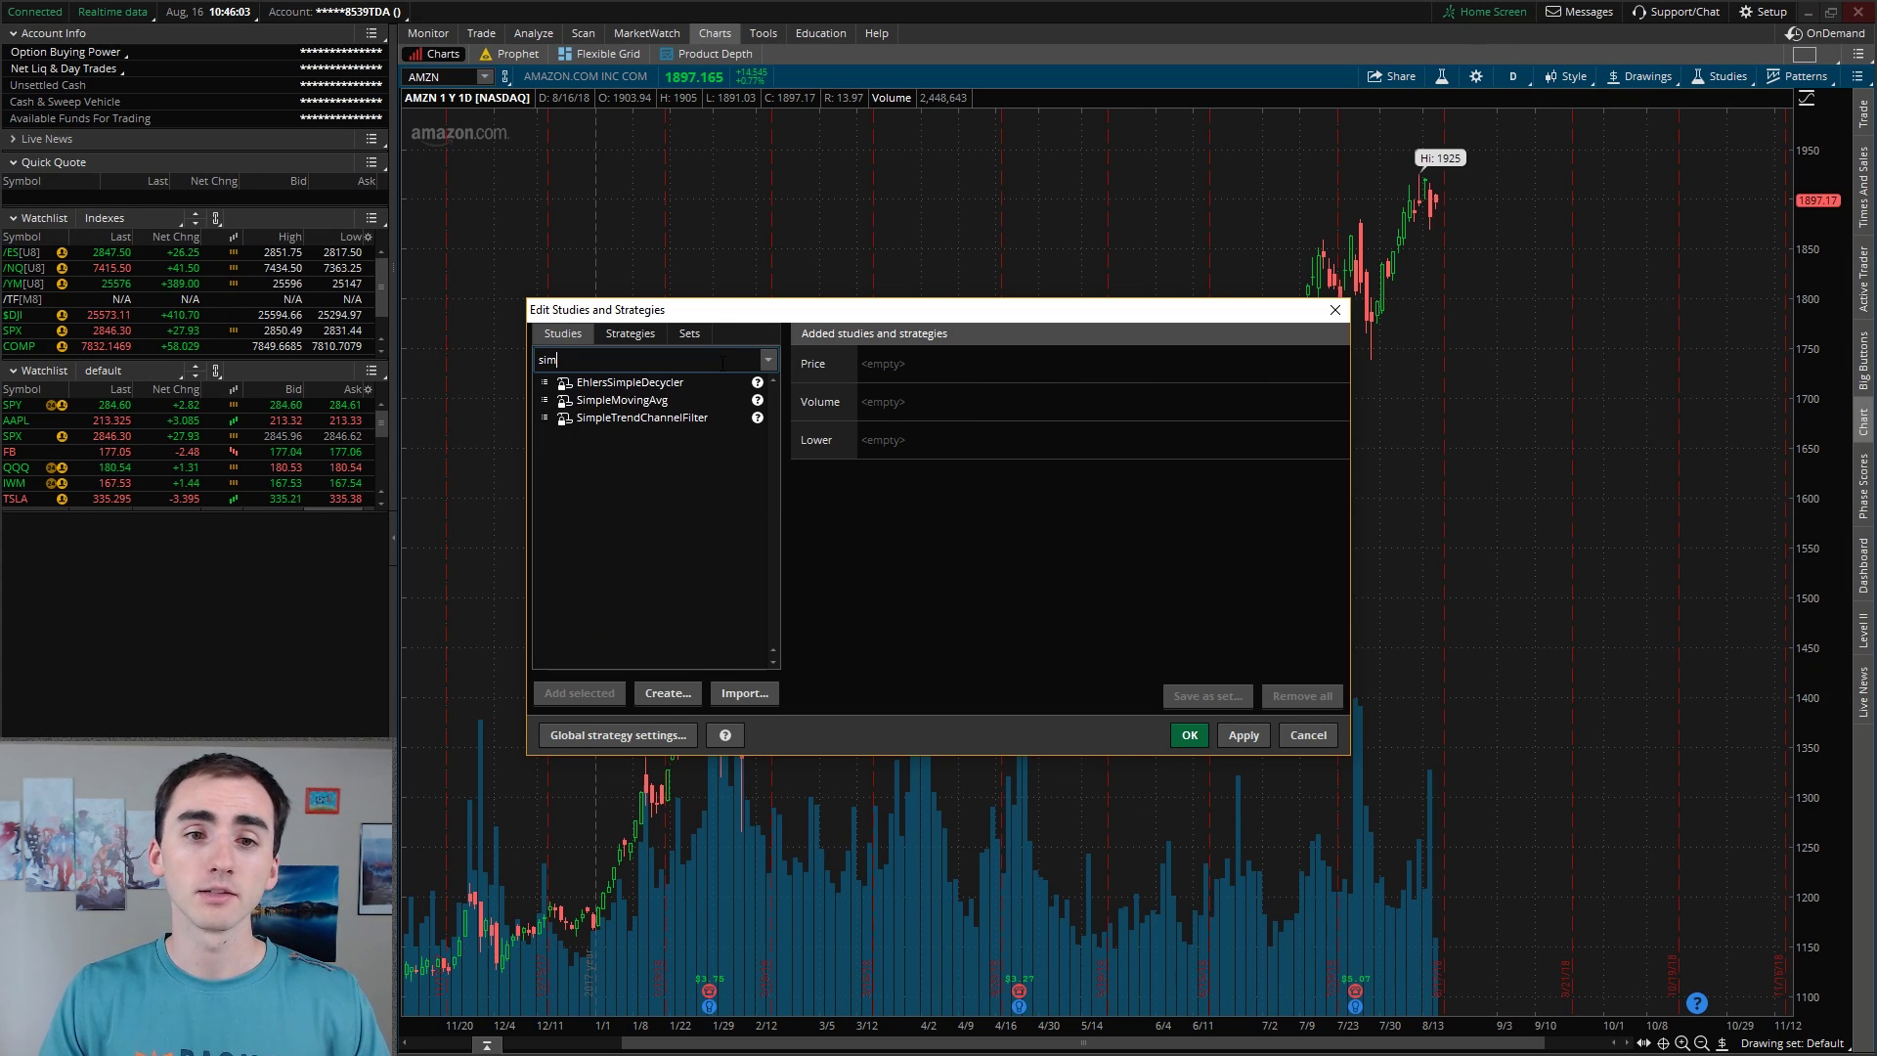
Add SimpleMovingAvg with length 10 instead of 9 and apply it to the chart
double_click(684, 396)
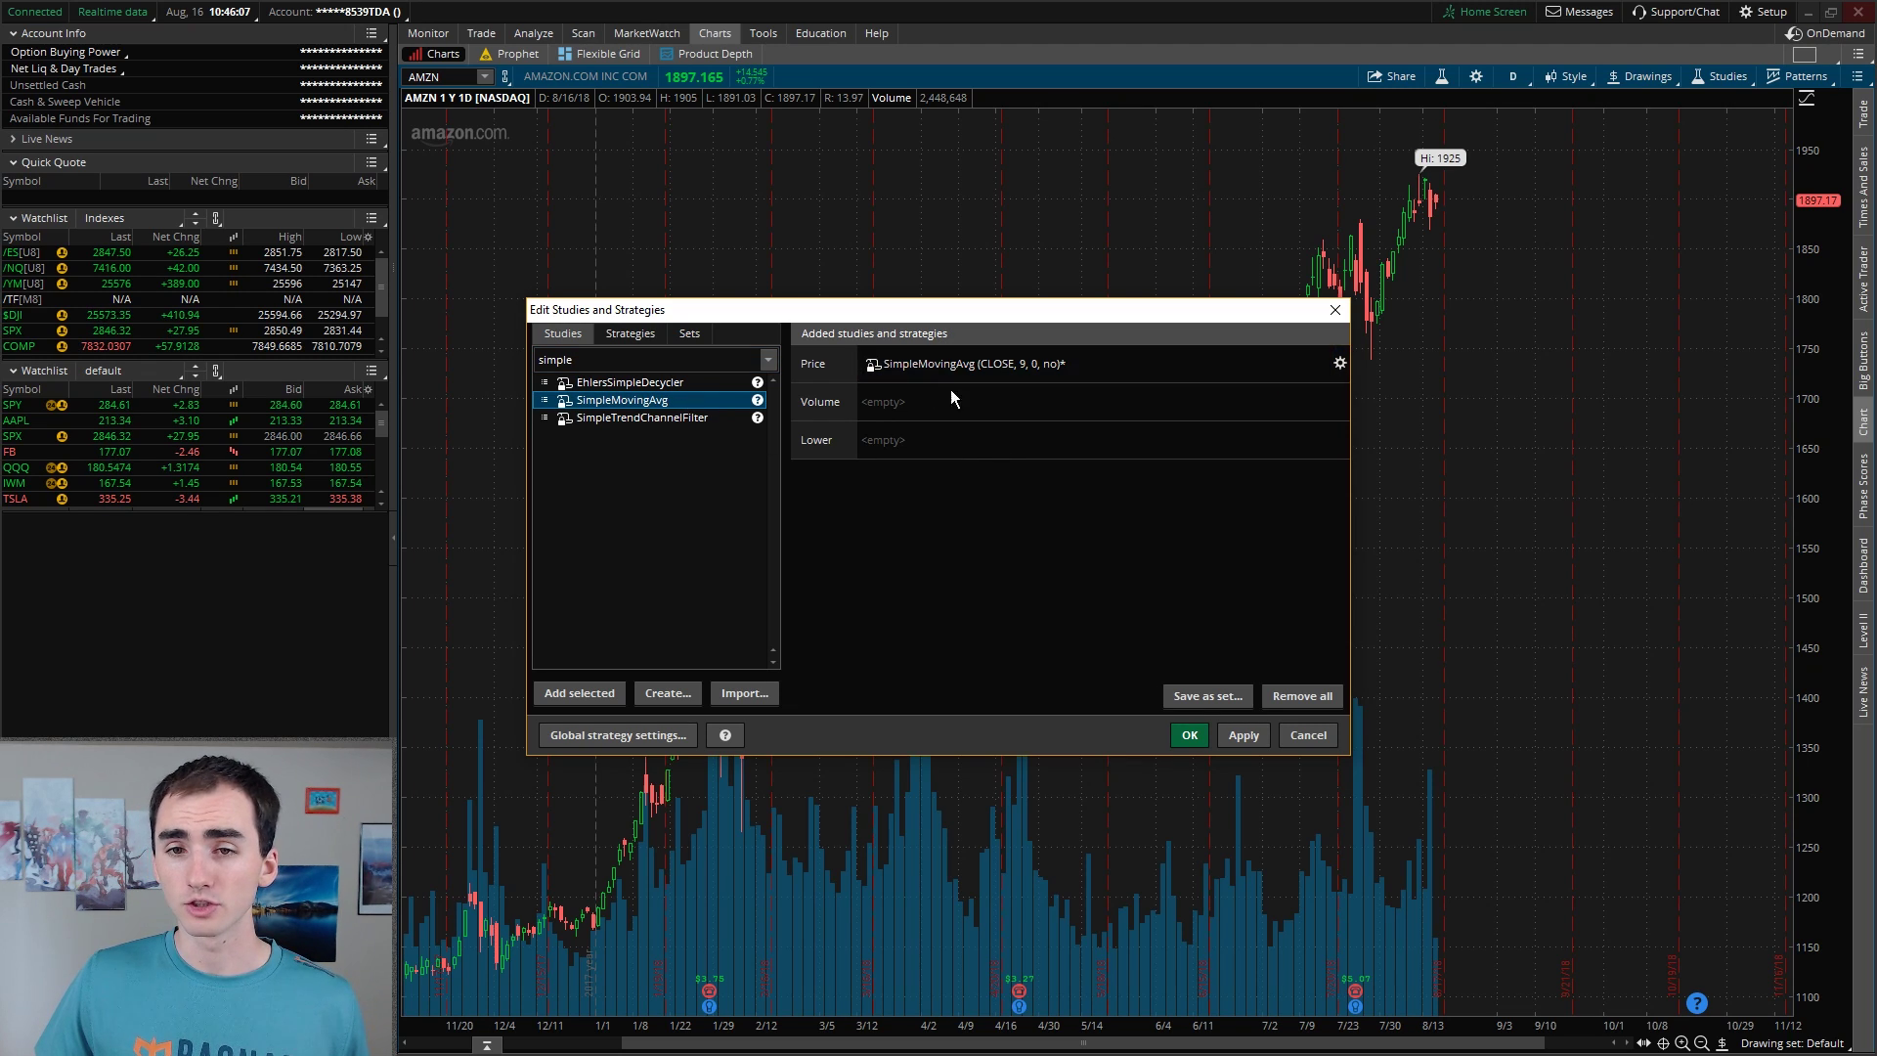
mouse_move(899, 367)
right_click(1033, 373)
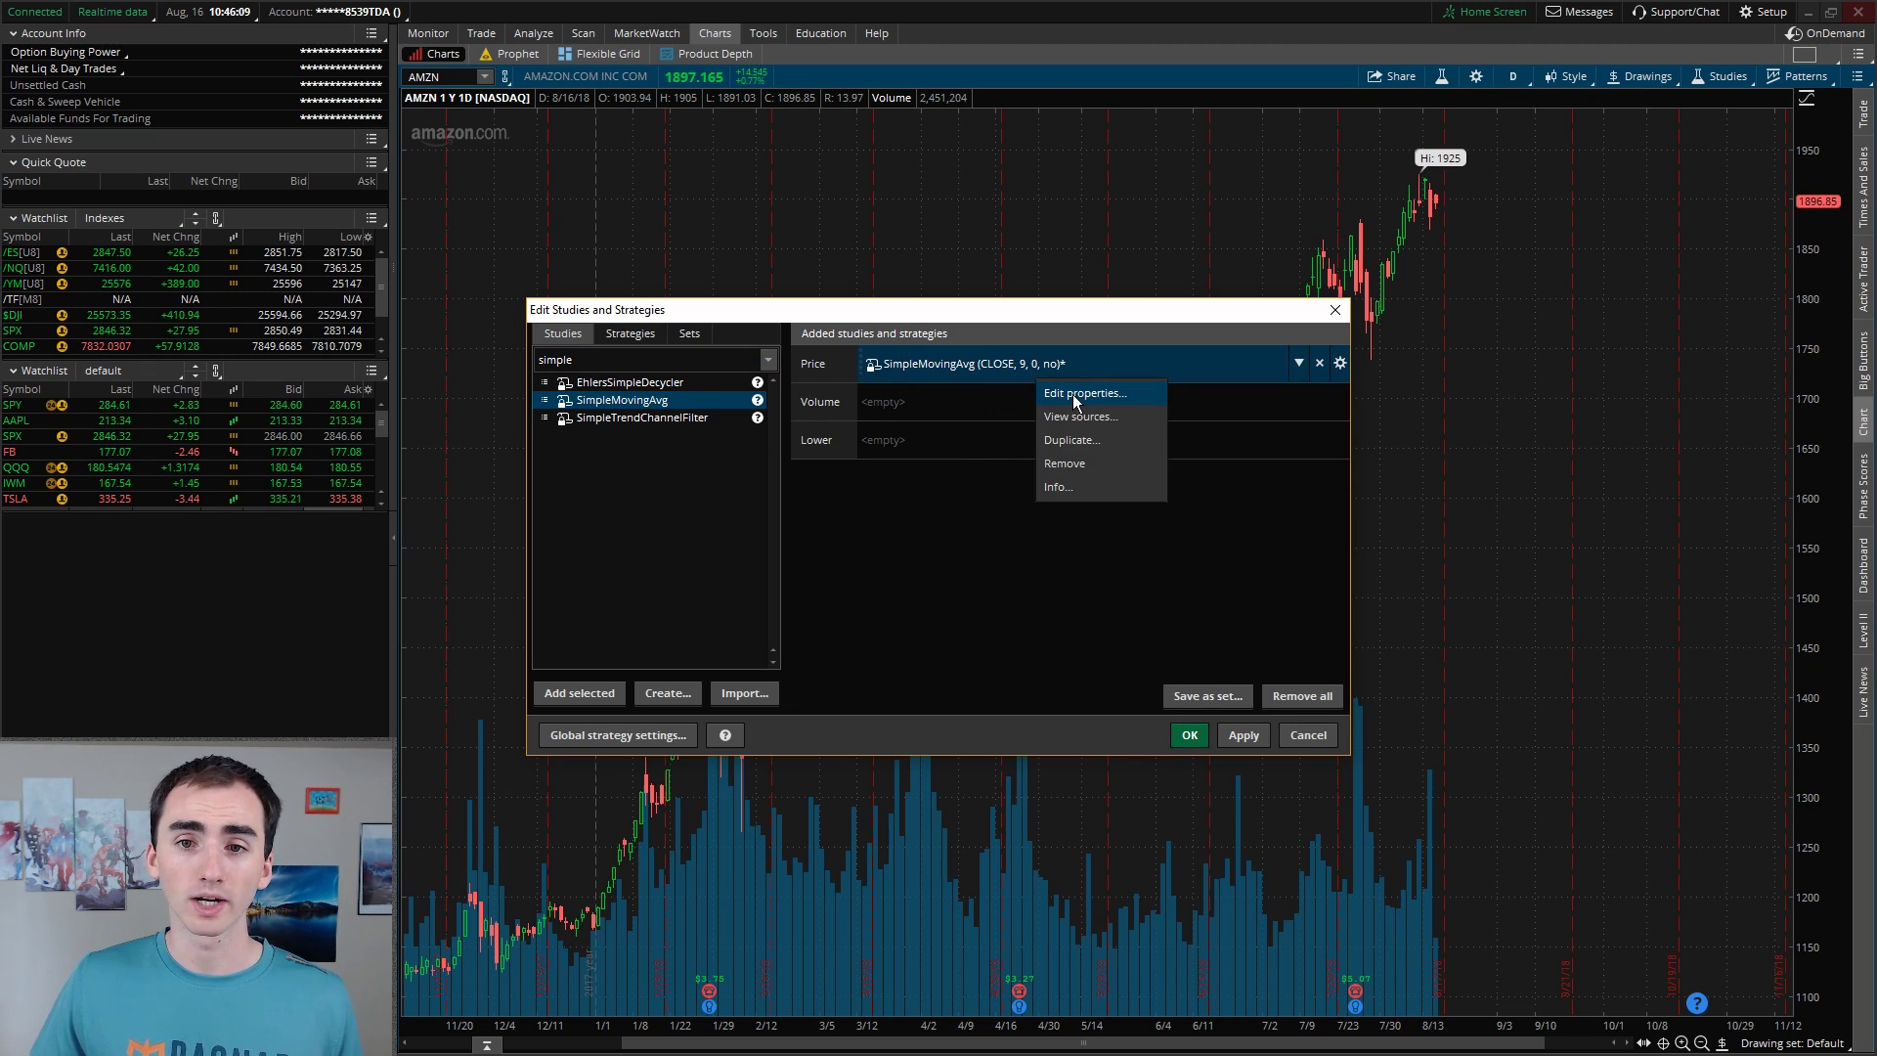
click(1073, 395)
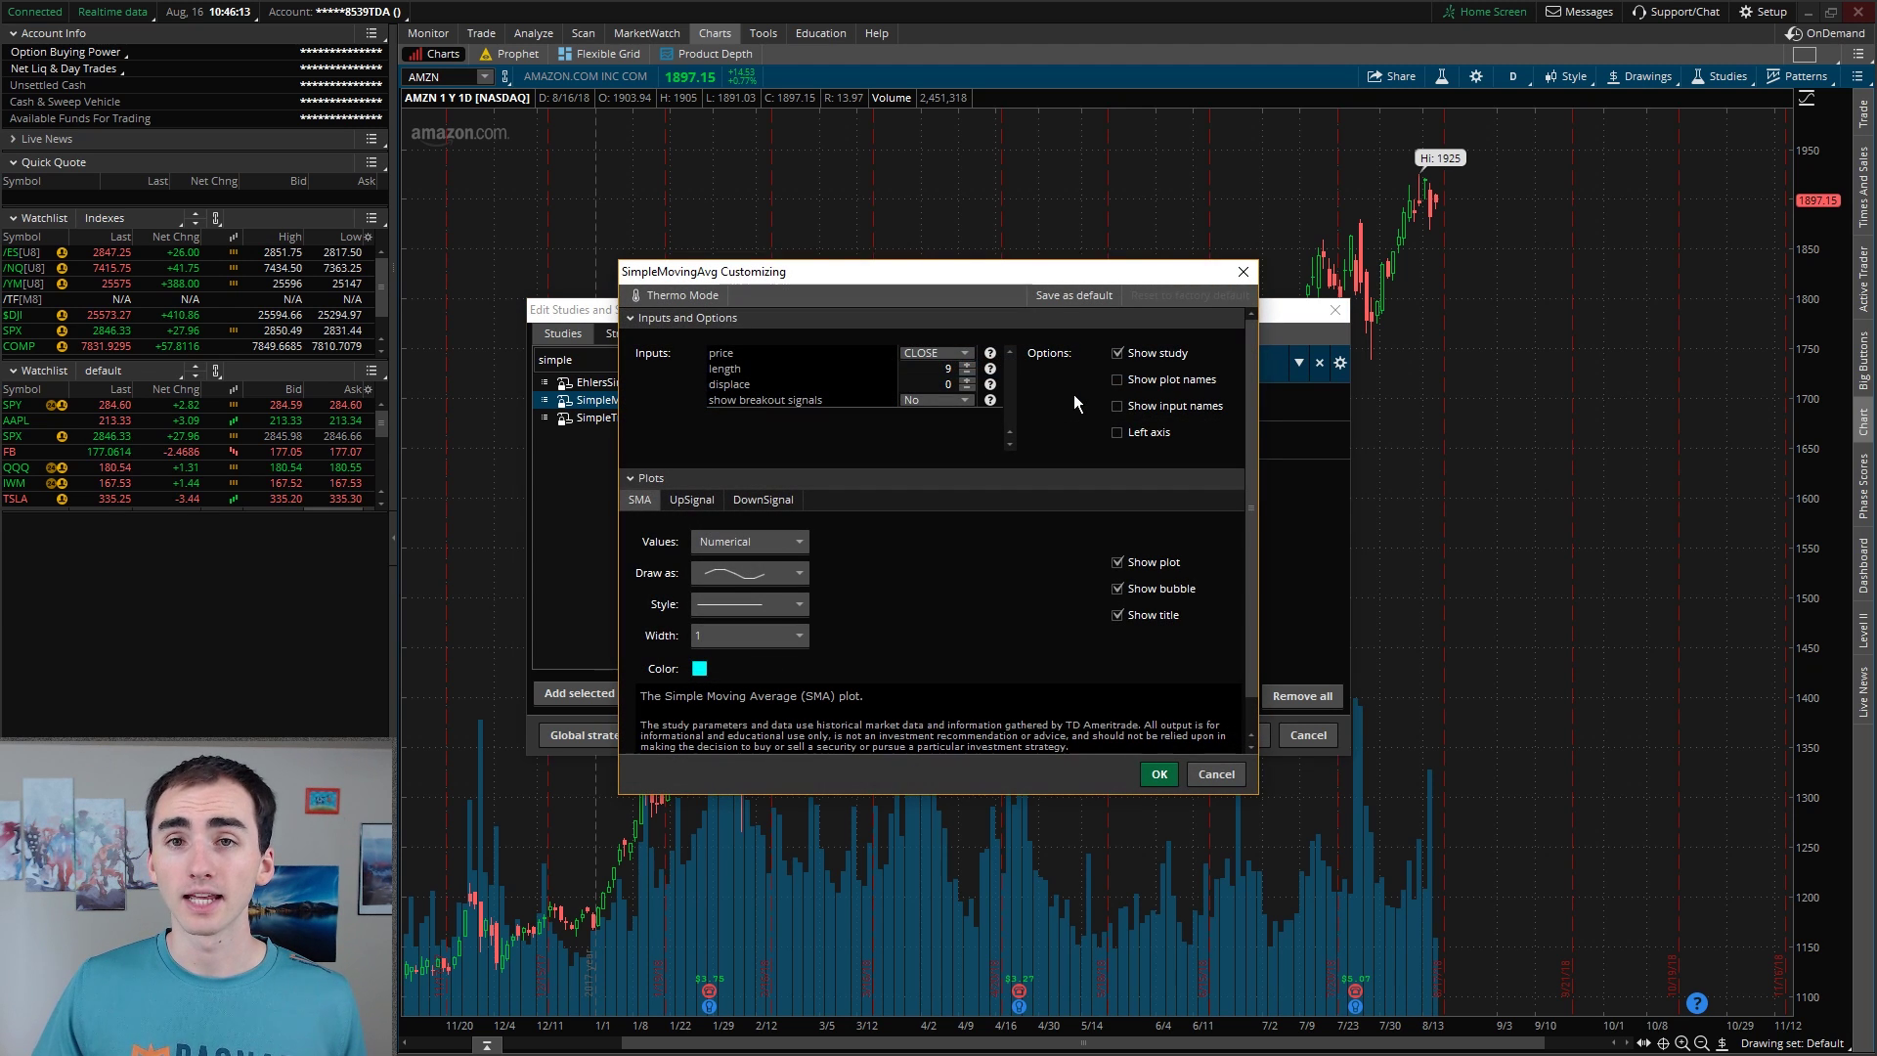
click(967, 363)
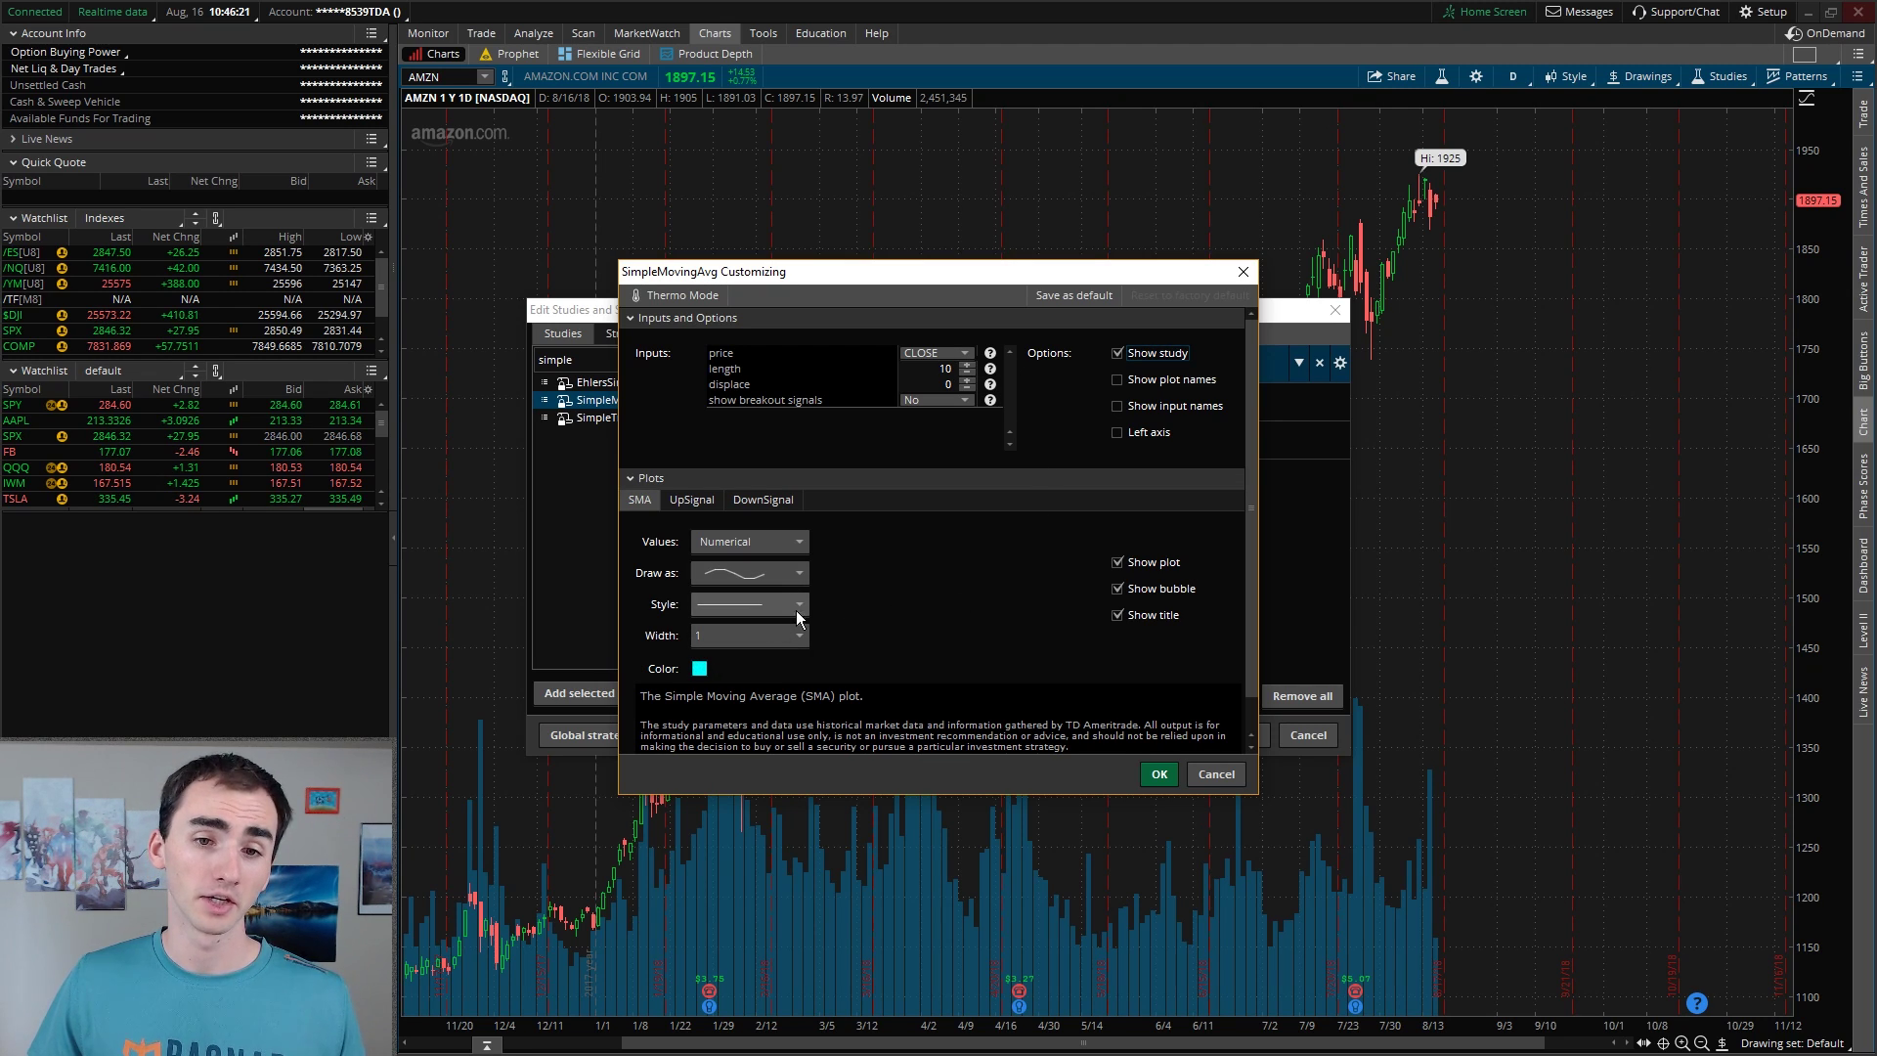
click(1159, 774)
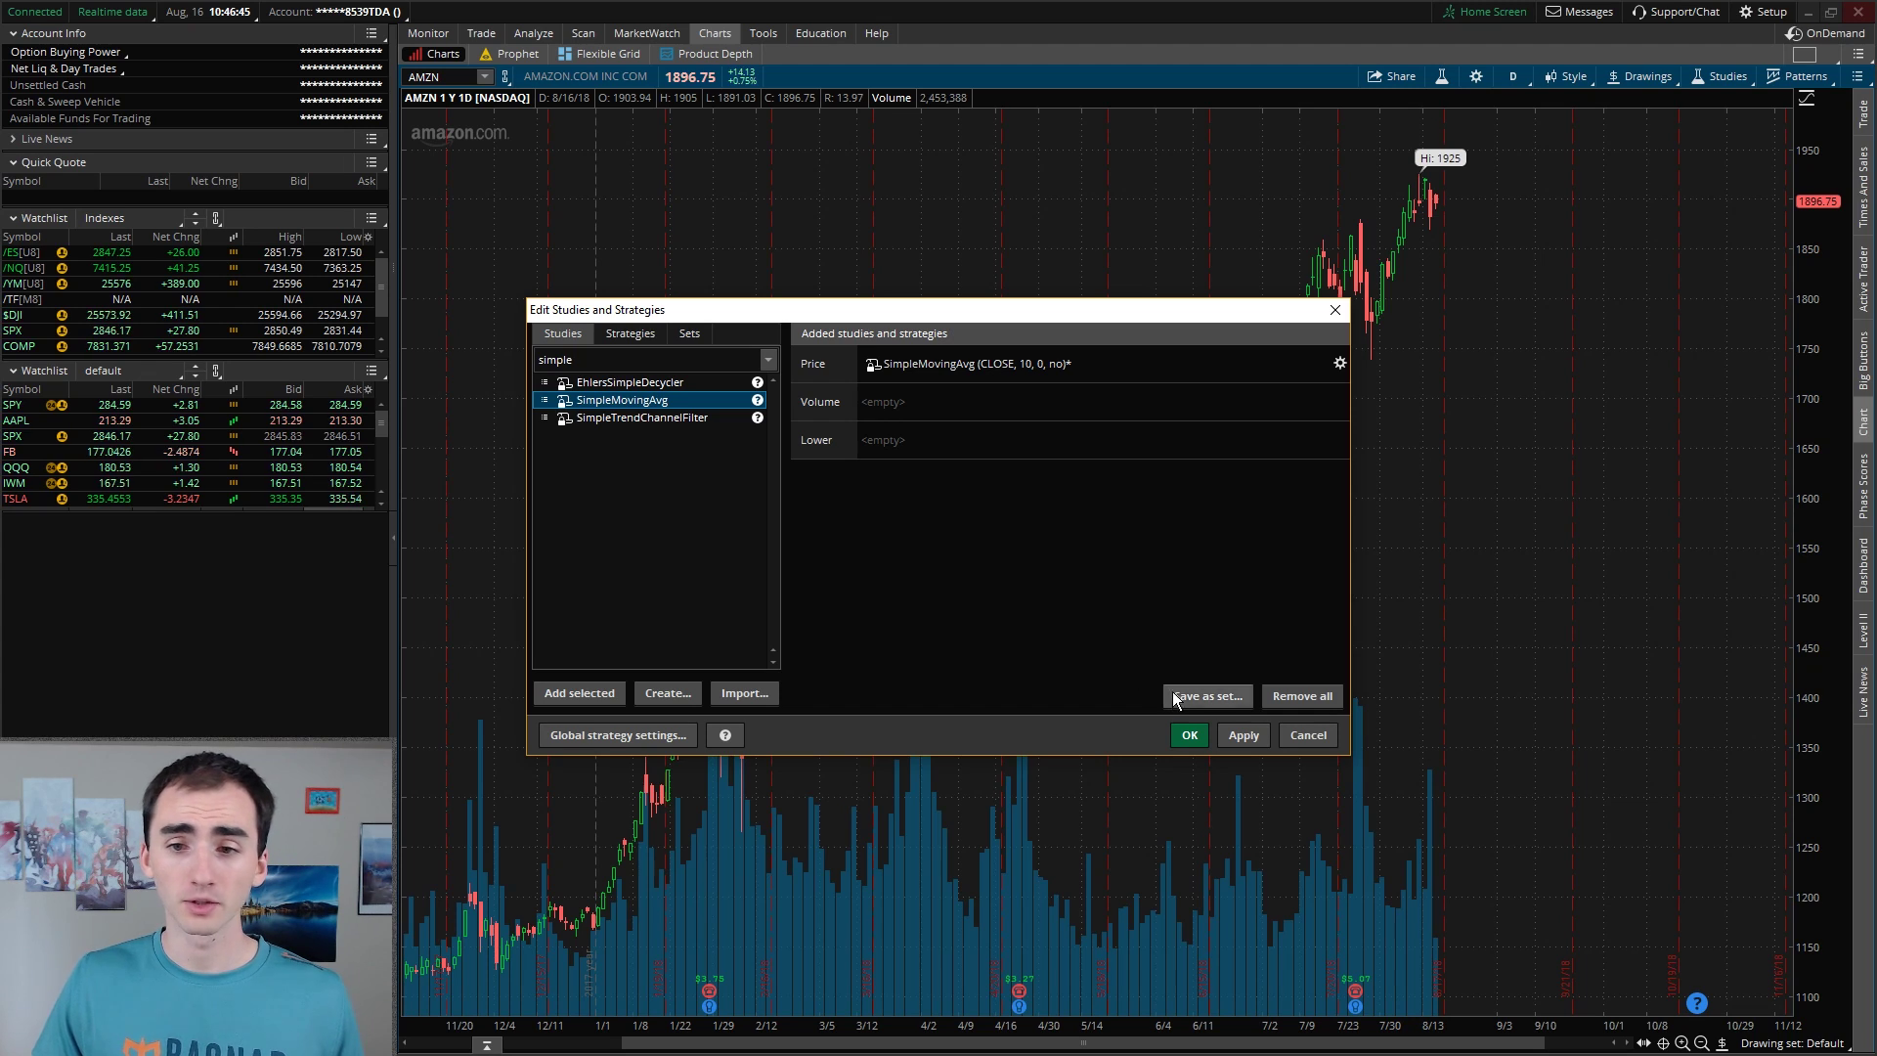
click(1200, 733)
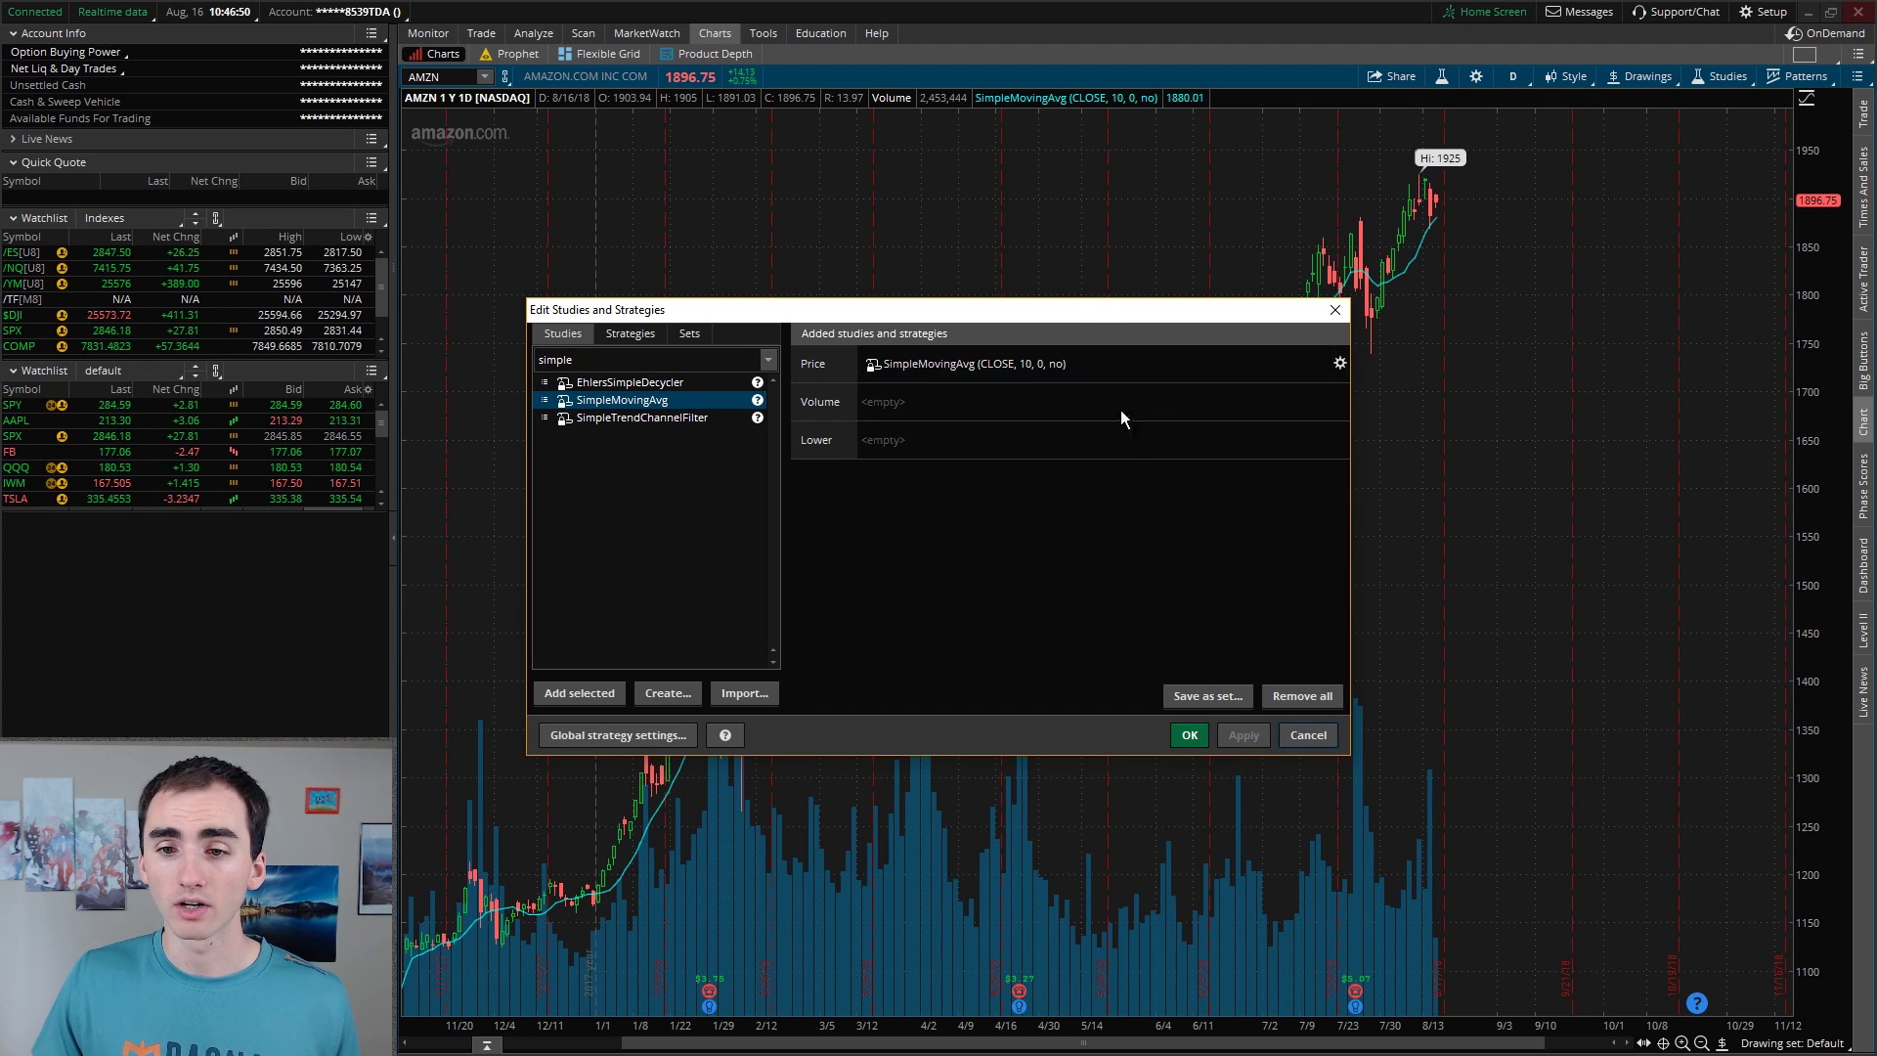
click(1190, 734)
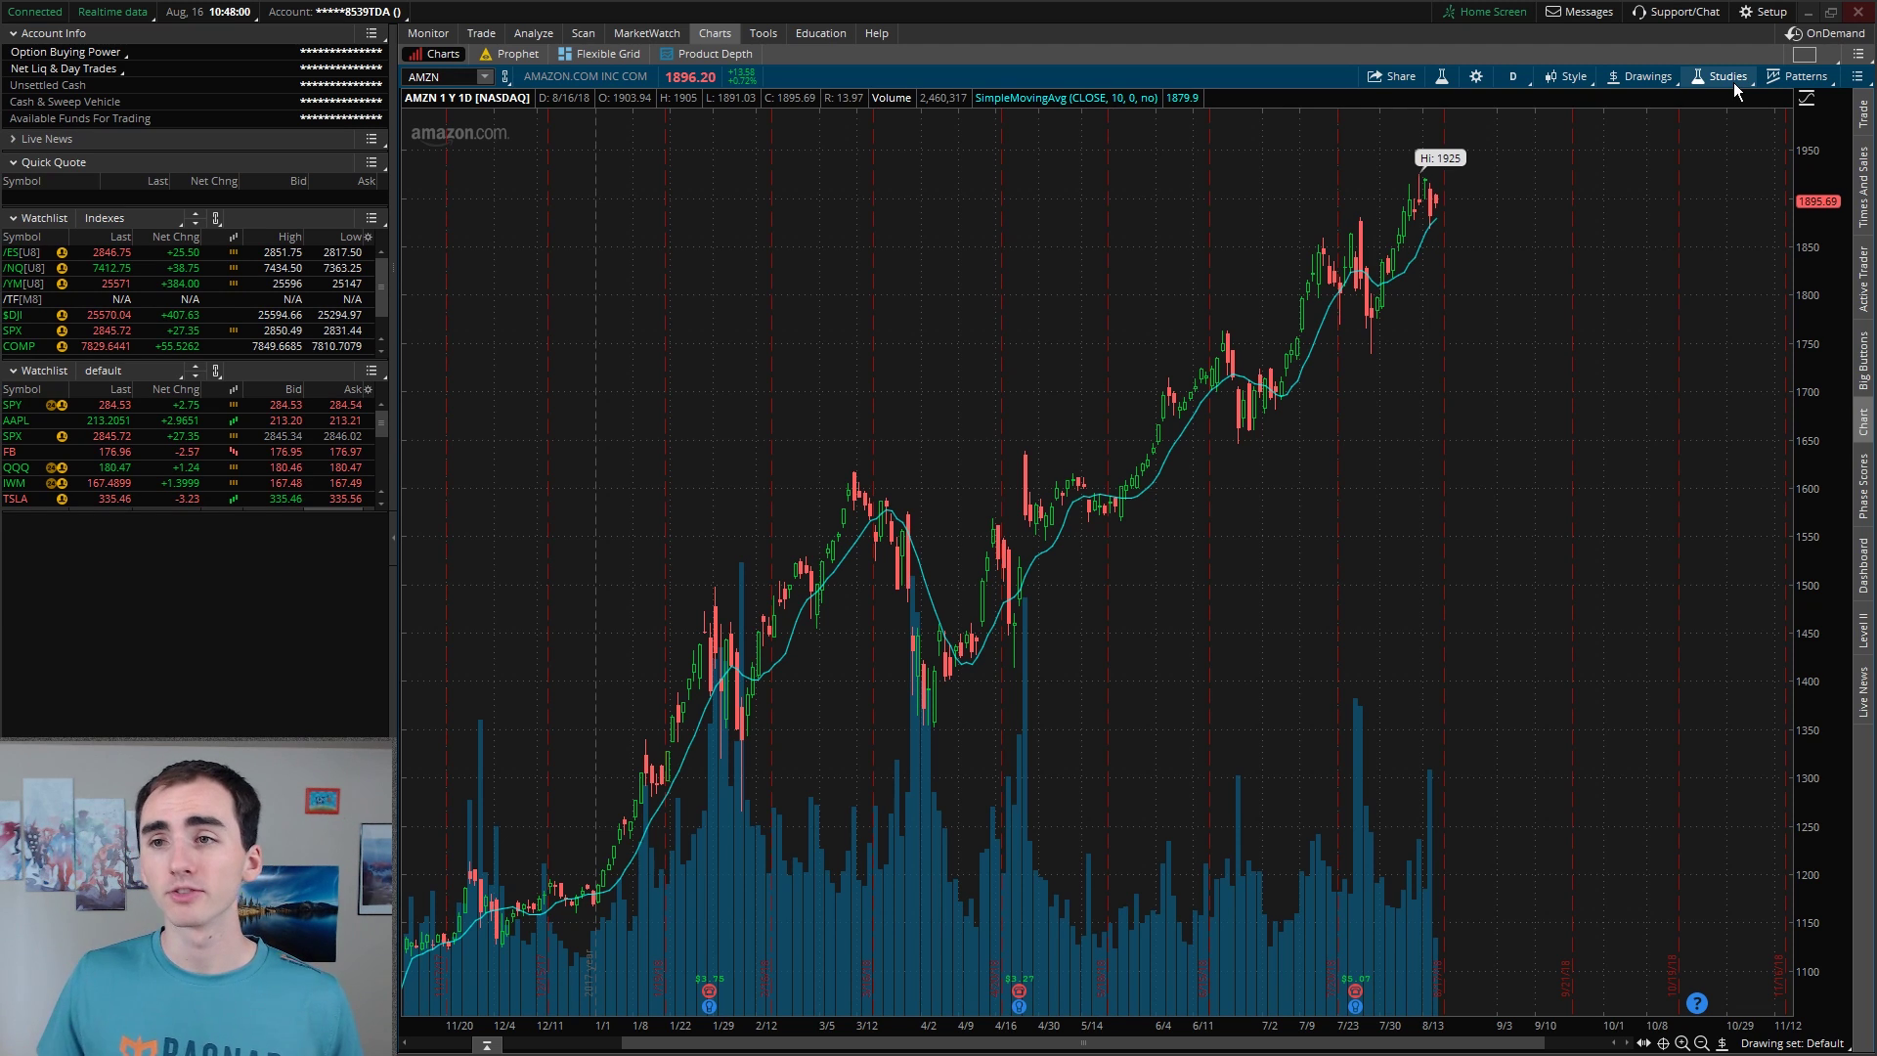
Search the studies editor for 'macd', add MACD as a lower study, and apply it
click(1733, 82)
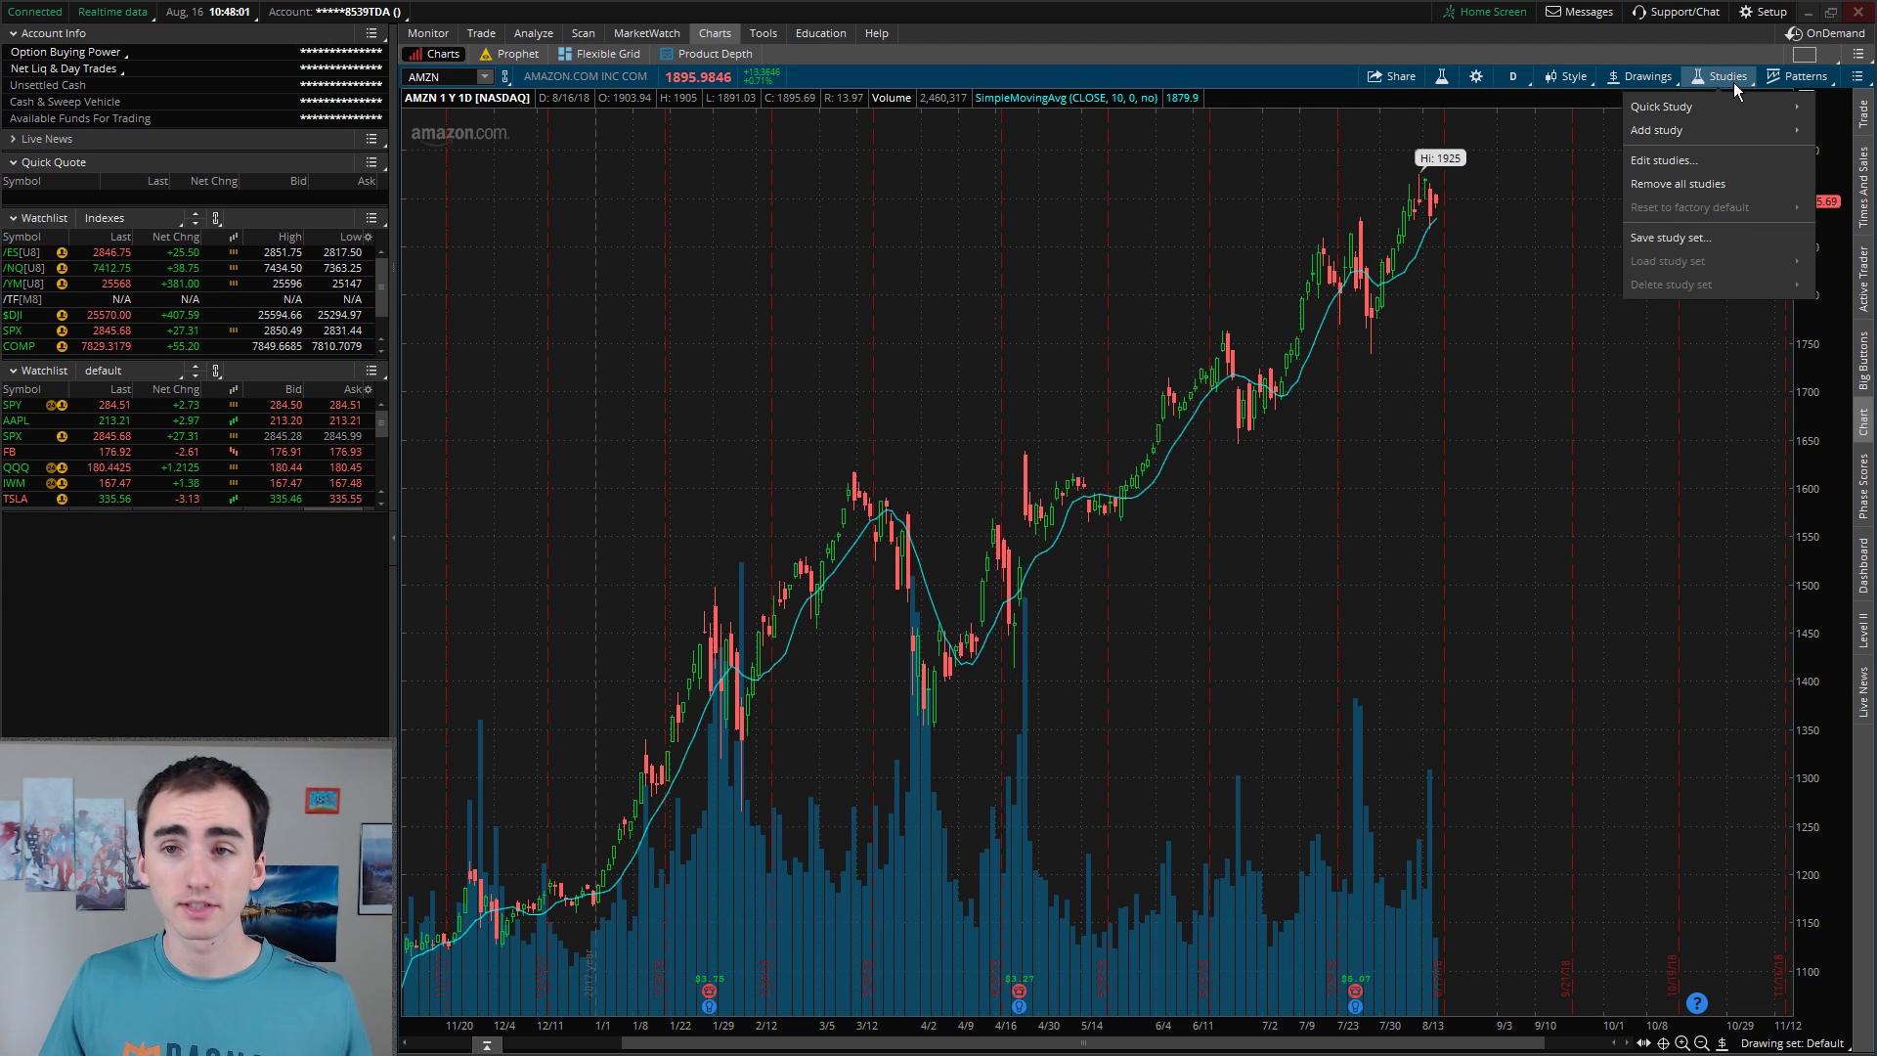
click(1686, 159)
click(721, 356)
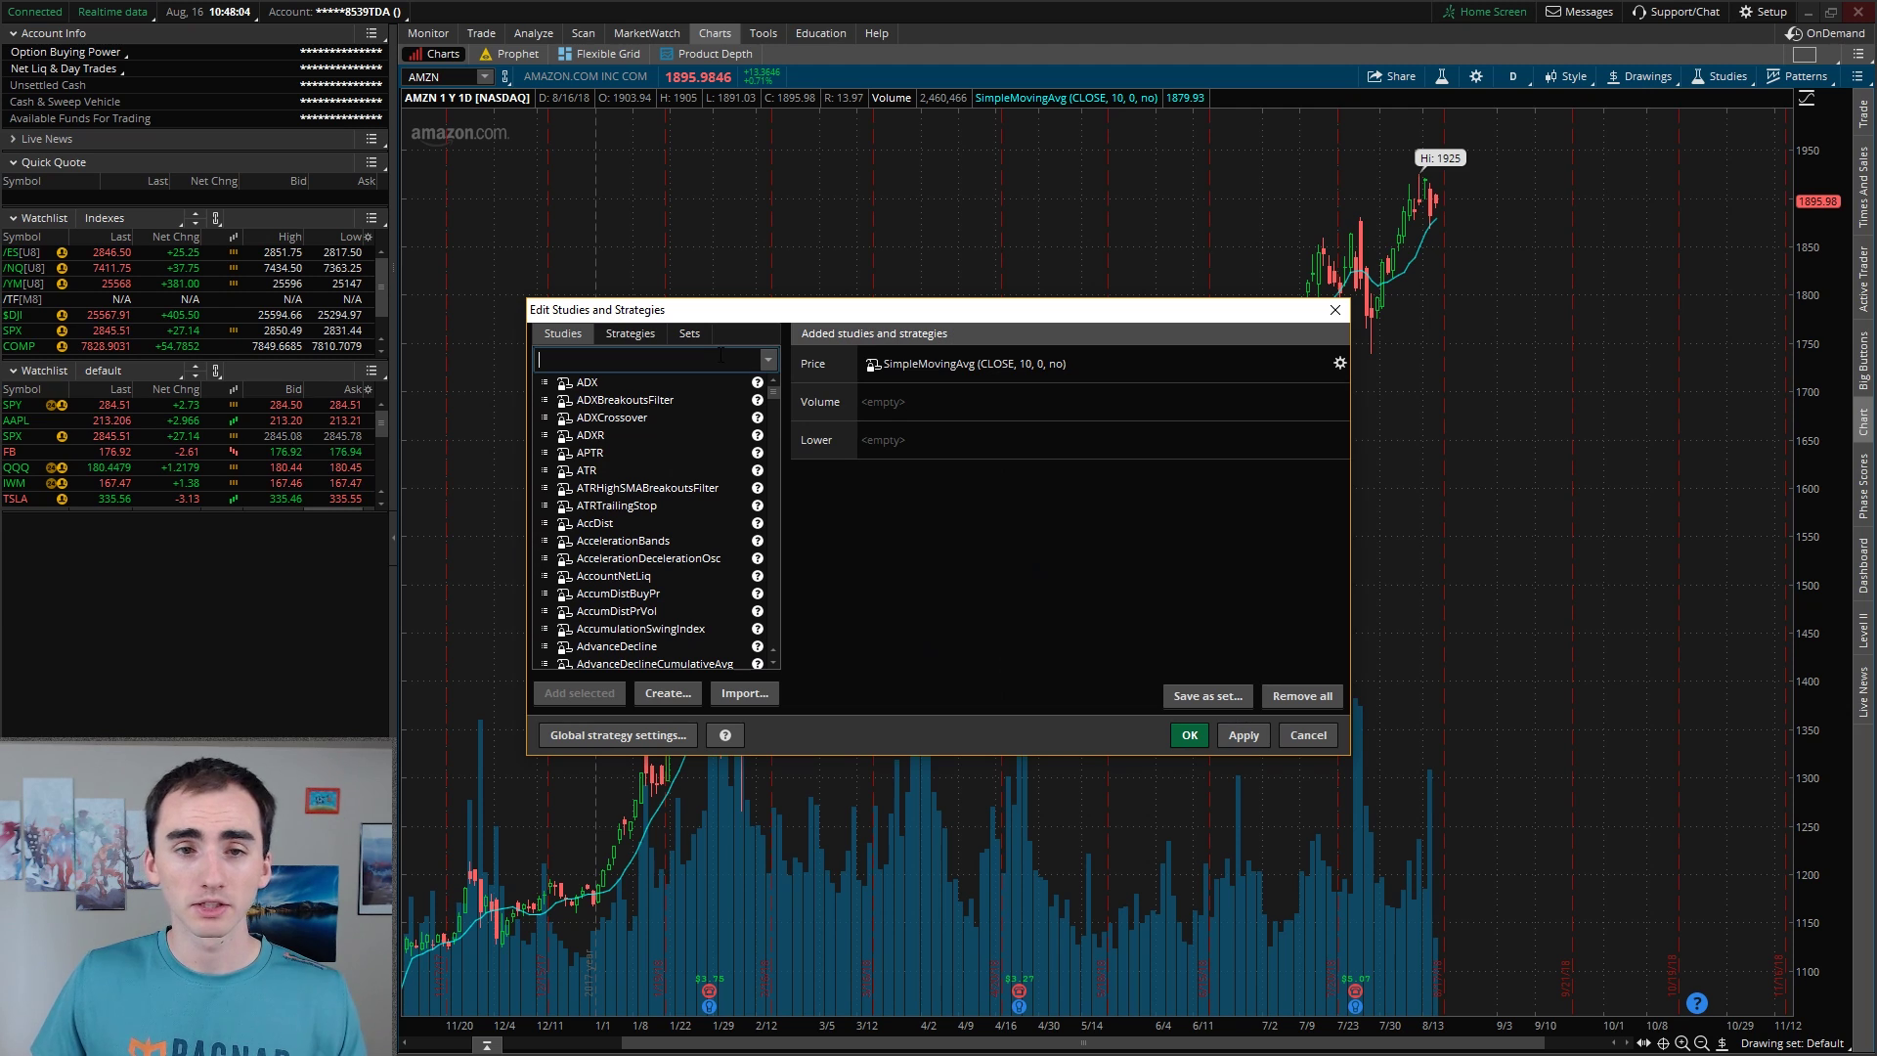
text(macd)
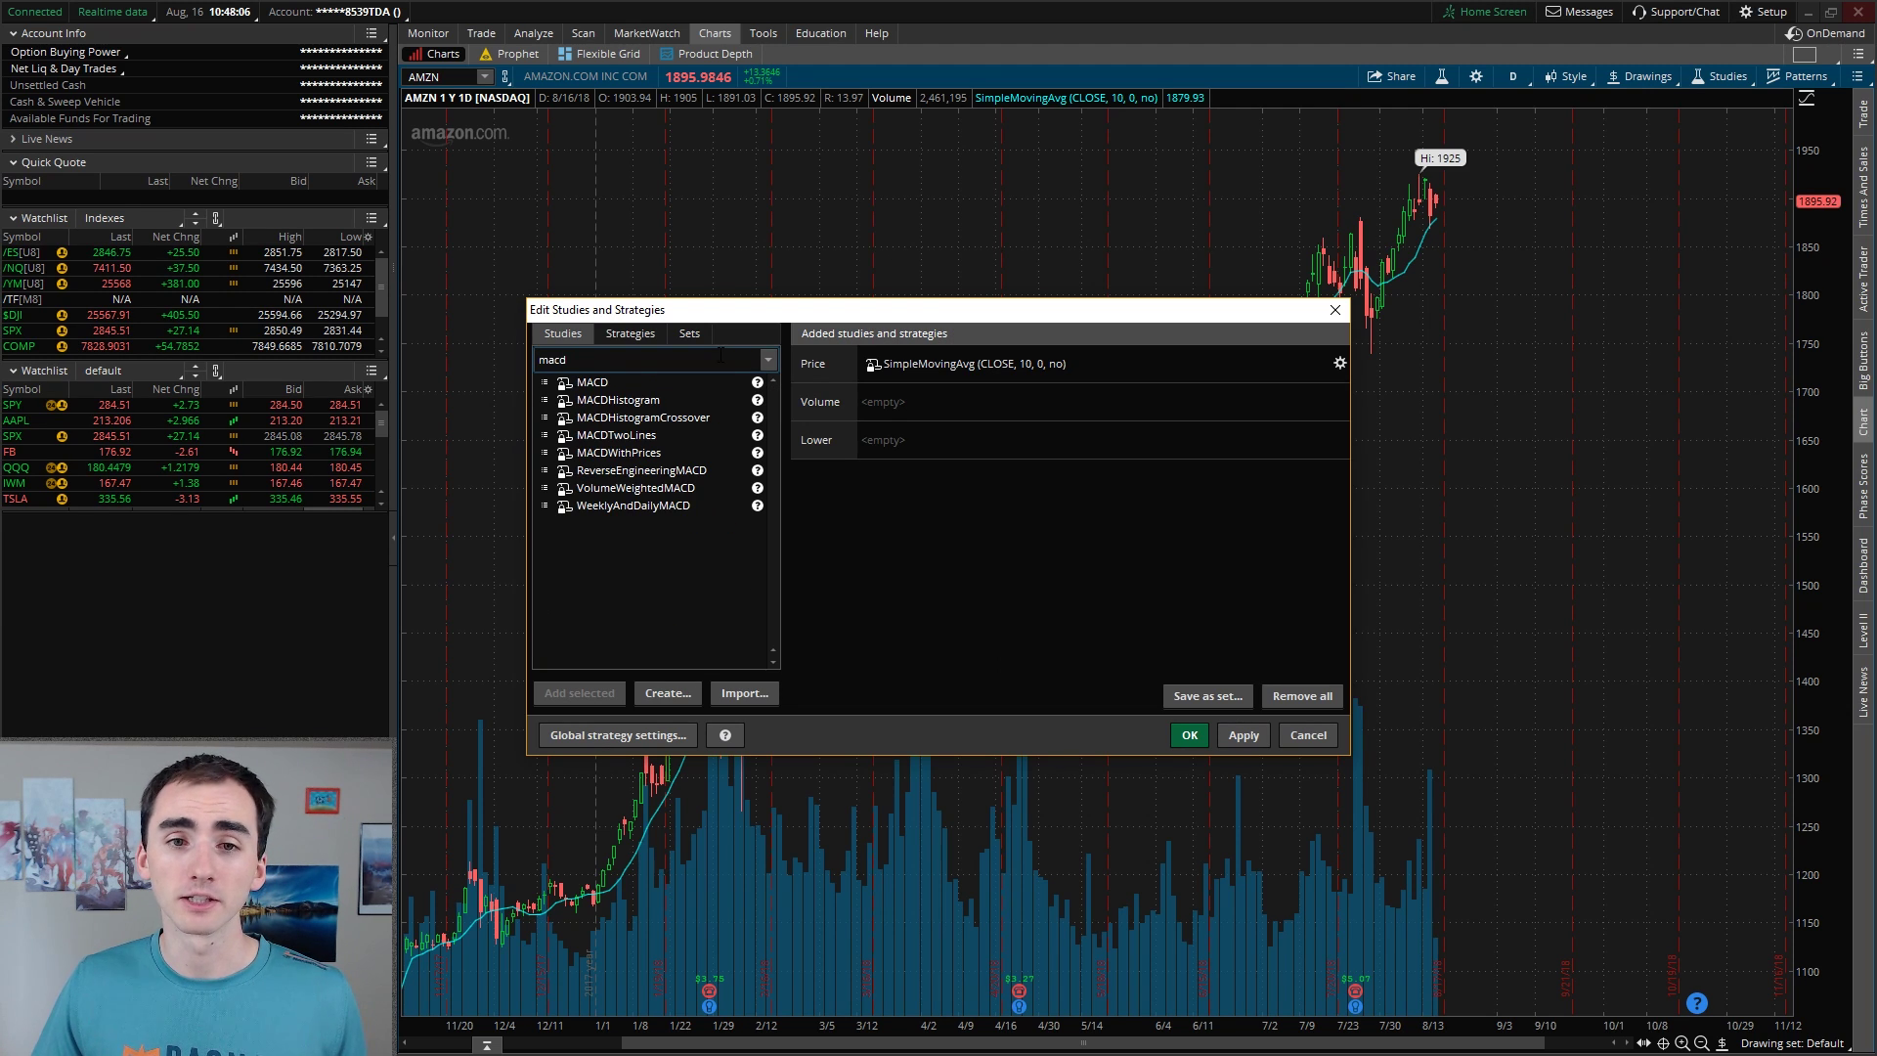
double_click(724, 381)
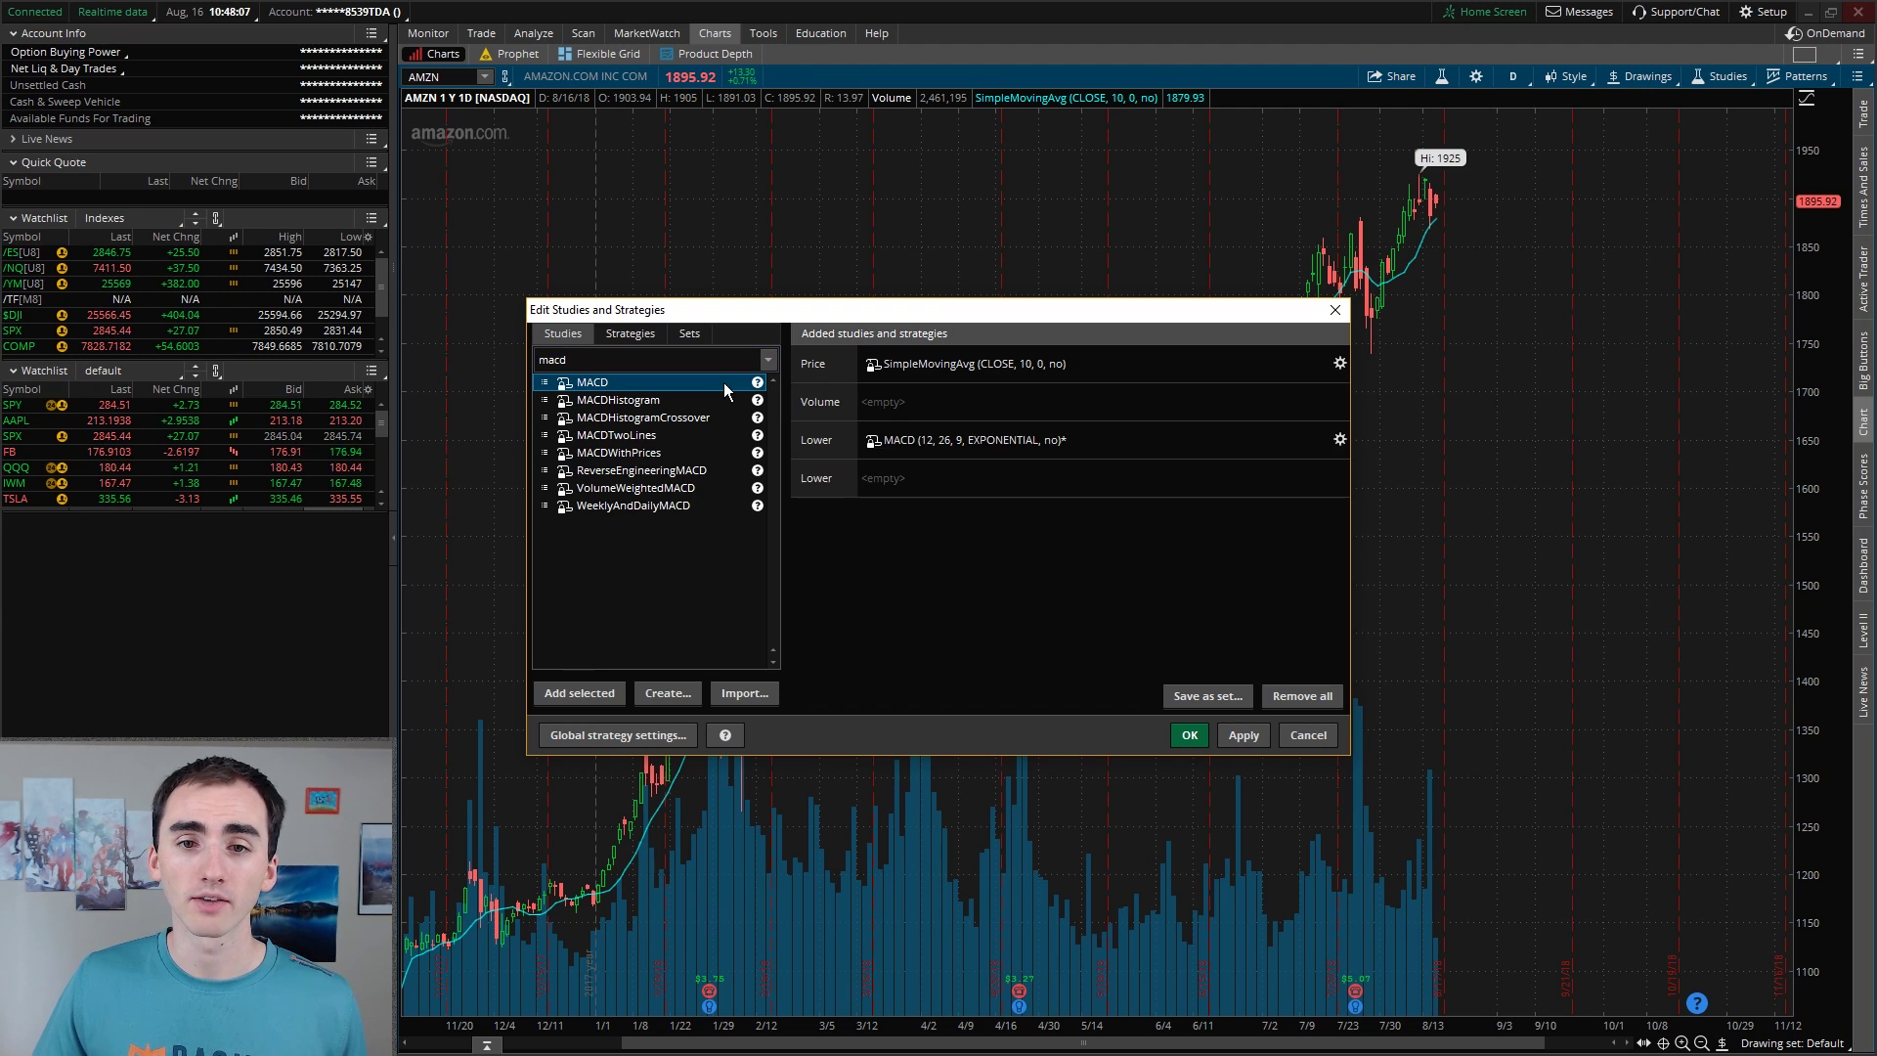
click(1242, 735)
drag(1124, 315, 701, 109)
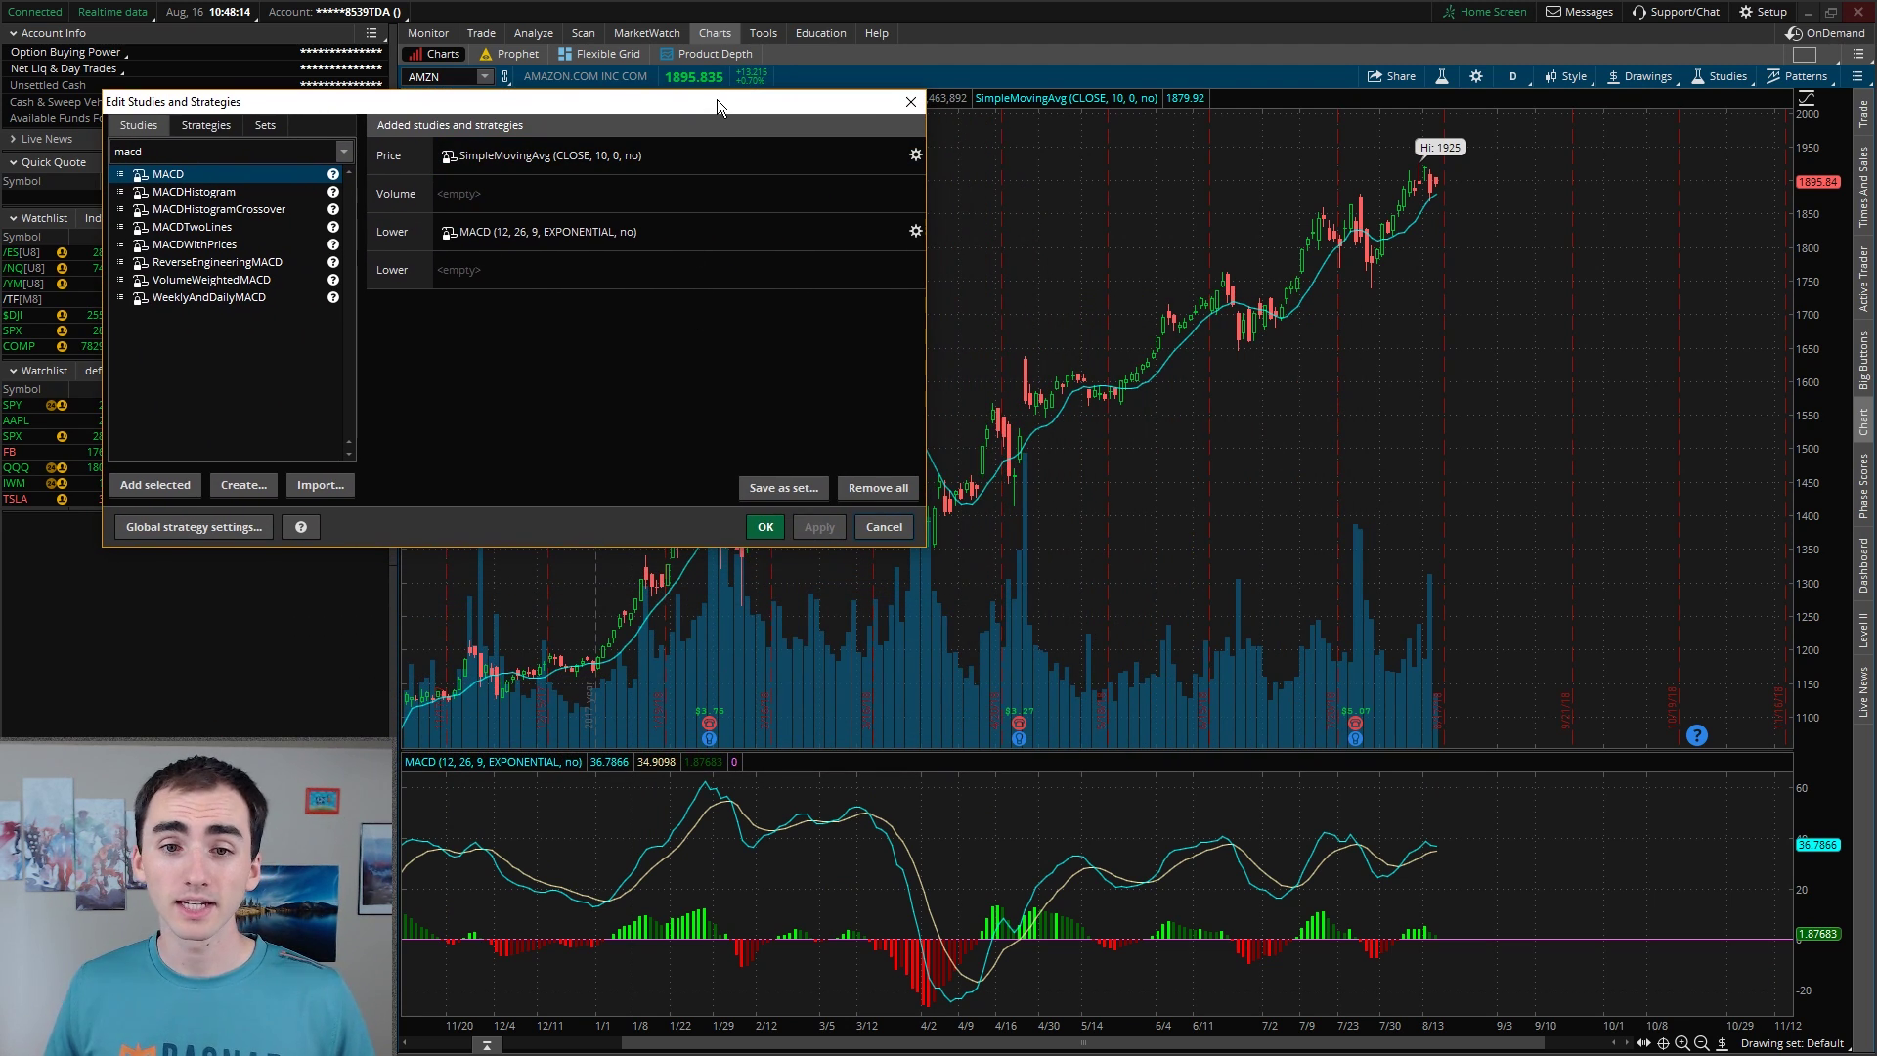
click(782, 486)
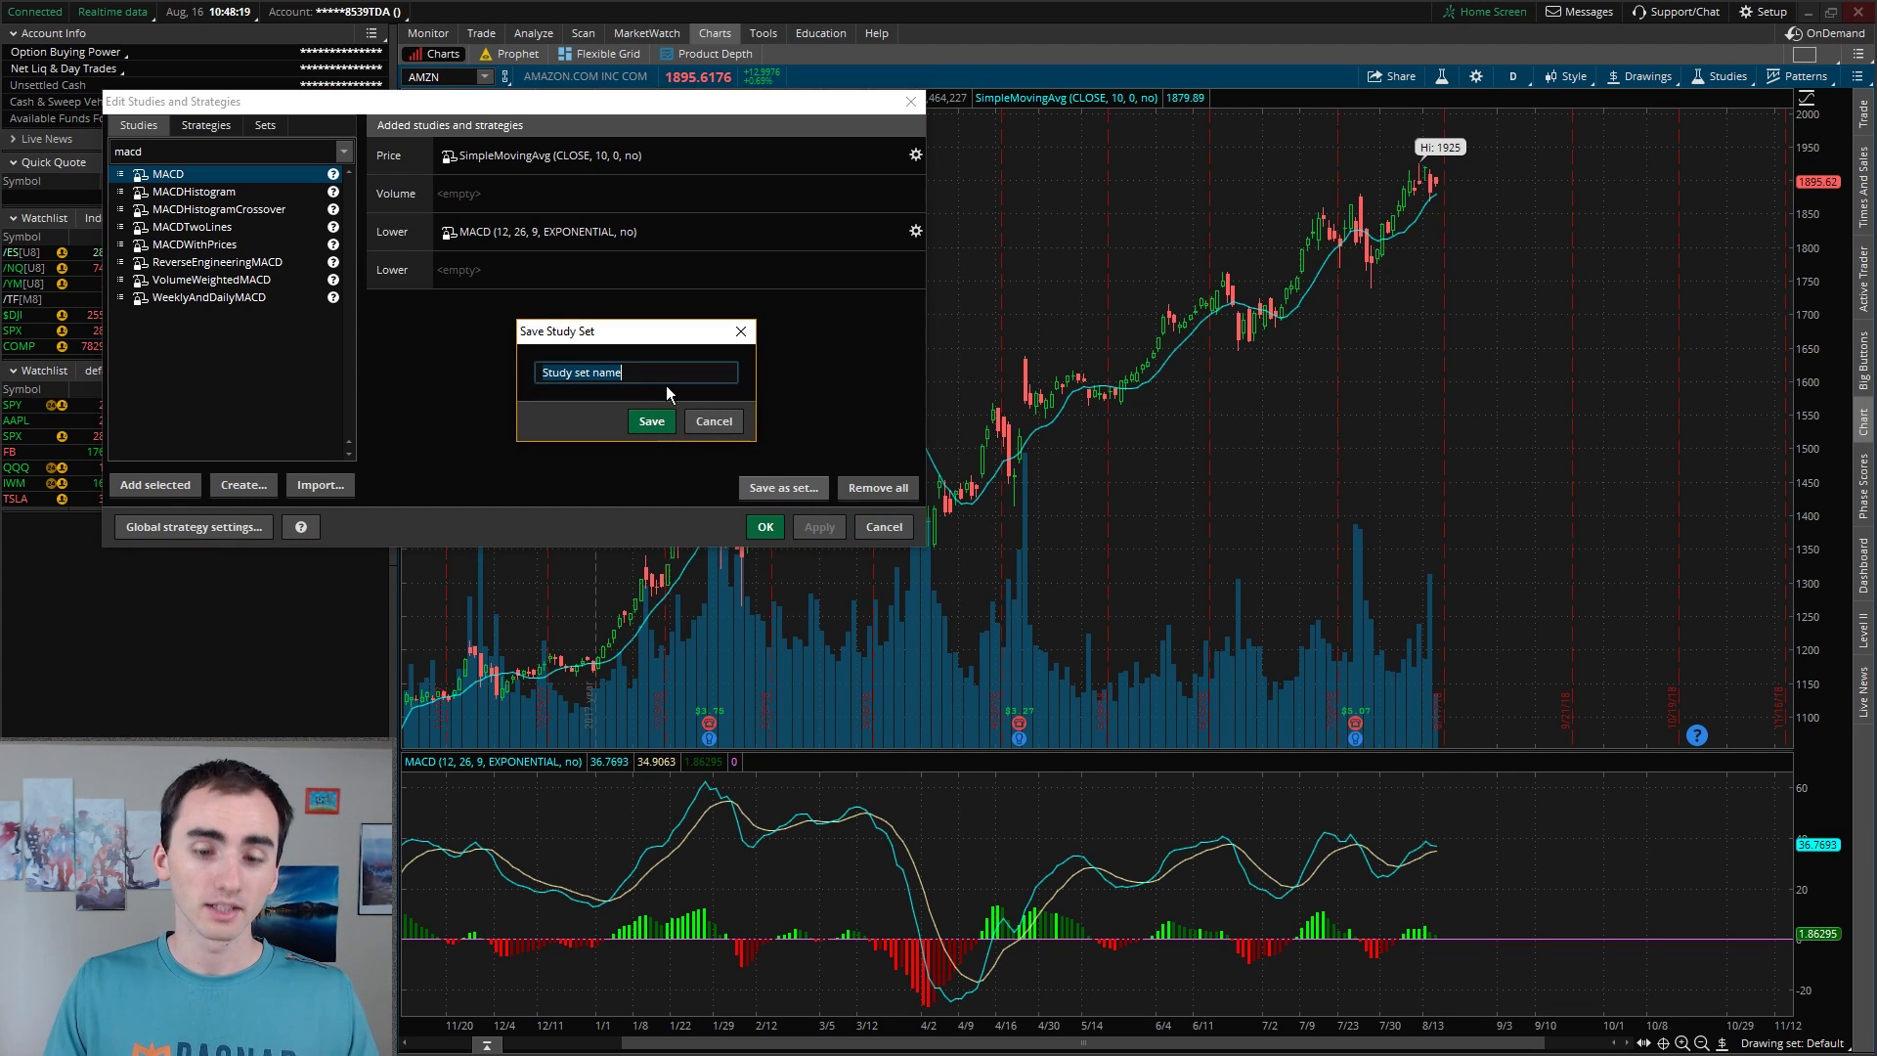
Name the study set 'Simple trading plan', confirm the save, and close the studies editor with OK
text(Simple trading plan)
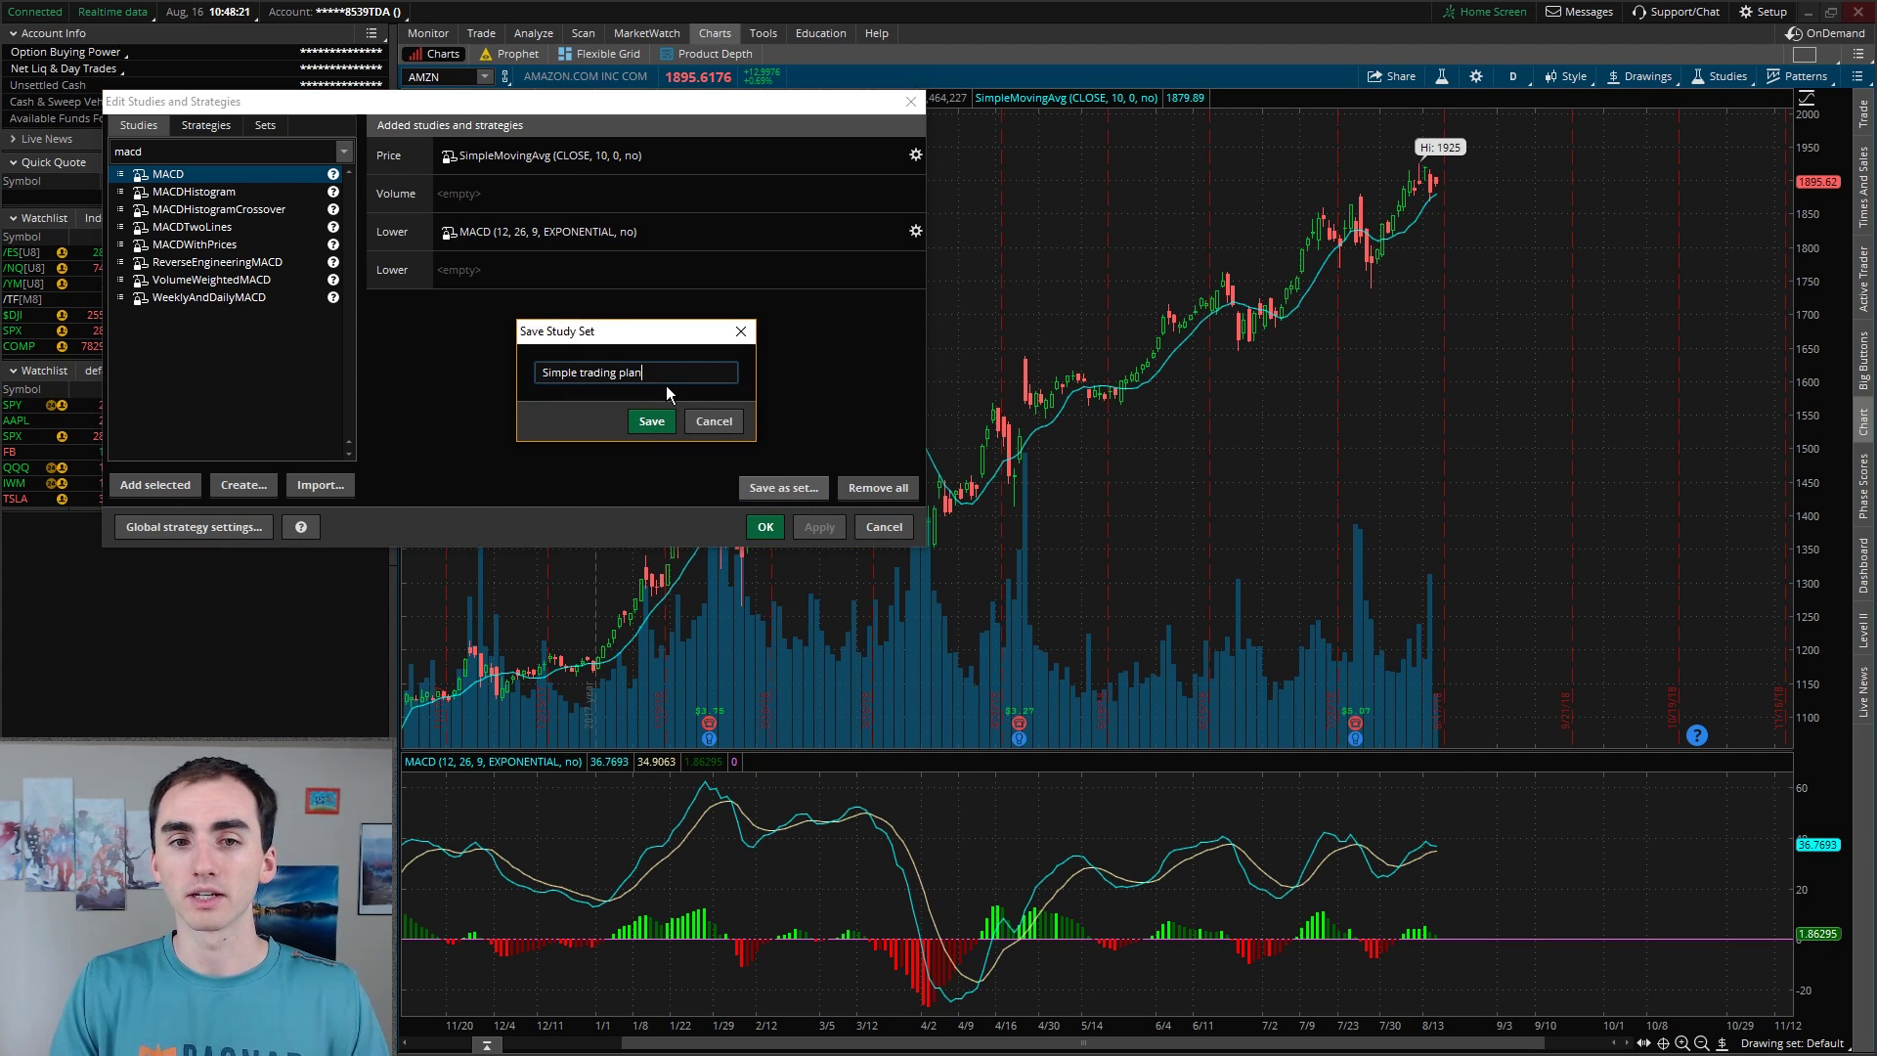
key(Return)
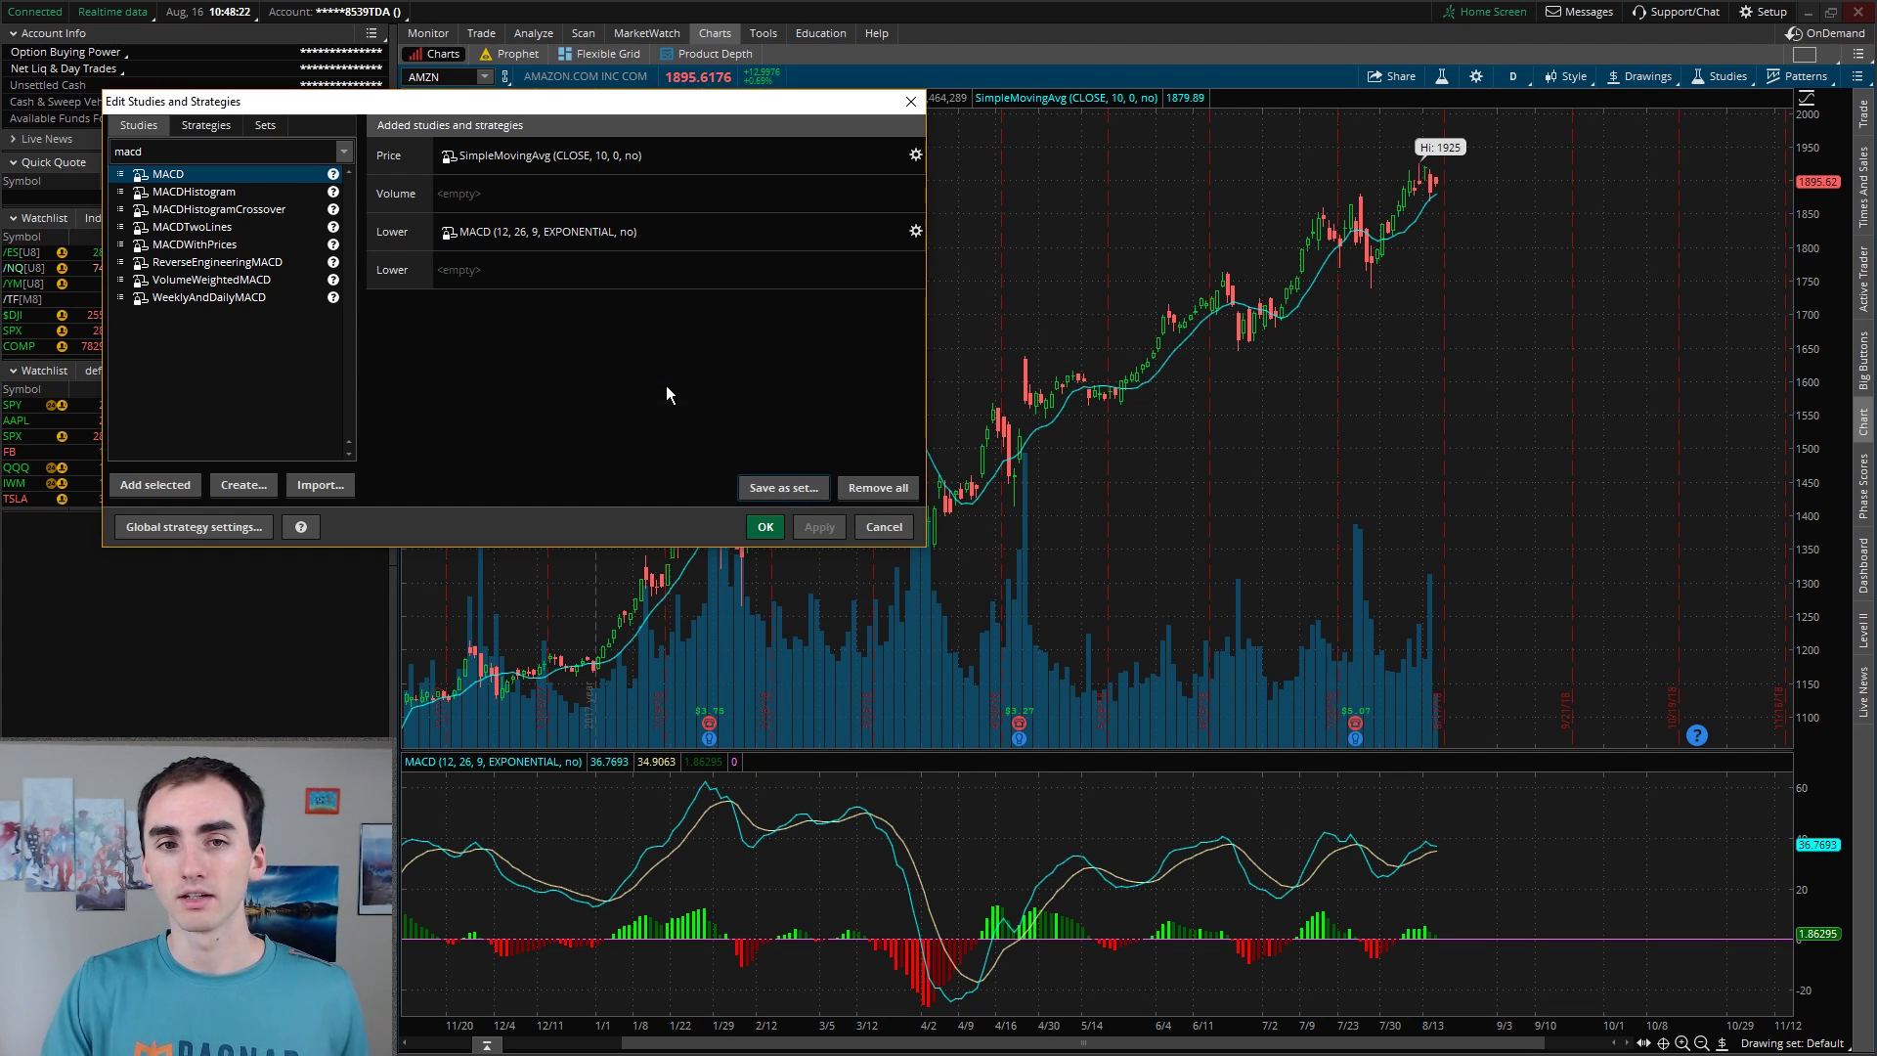
click(767, 526)
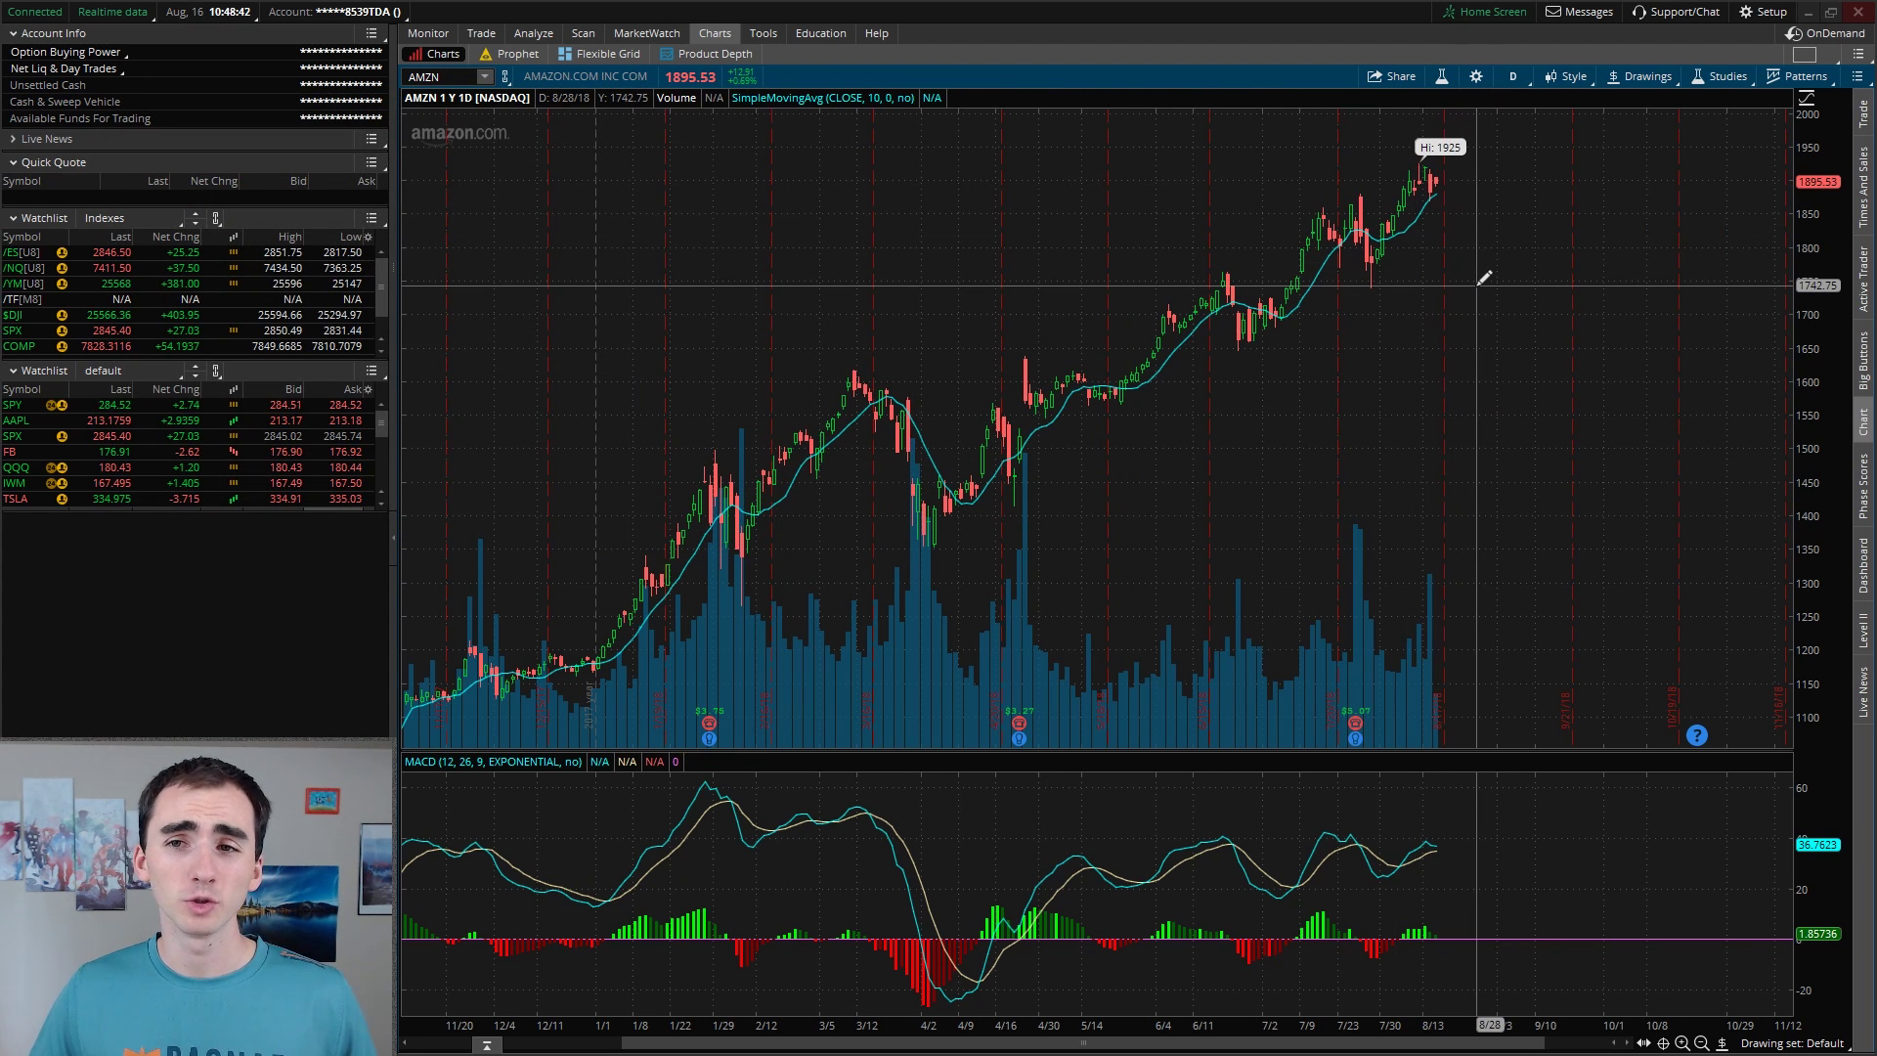
click(1701, 86)
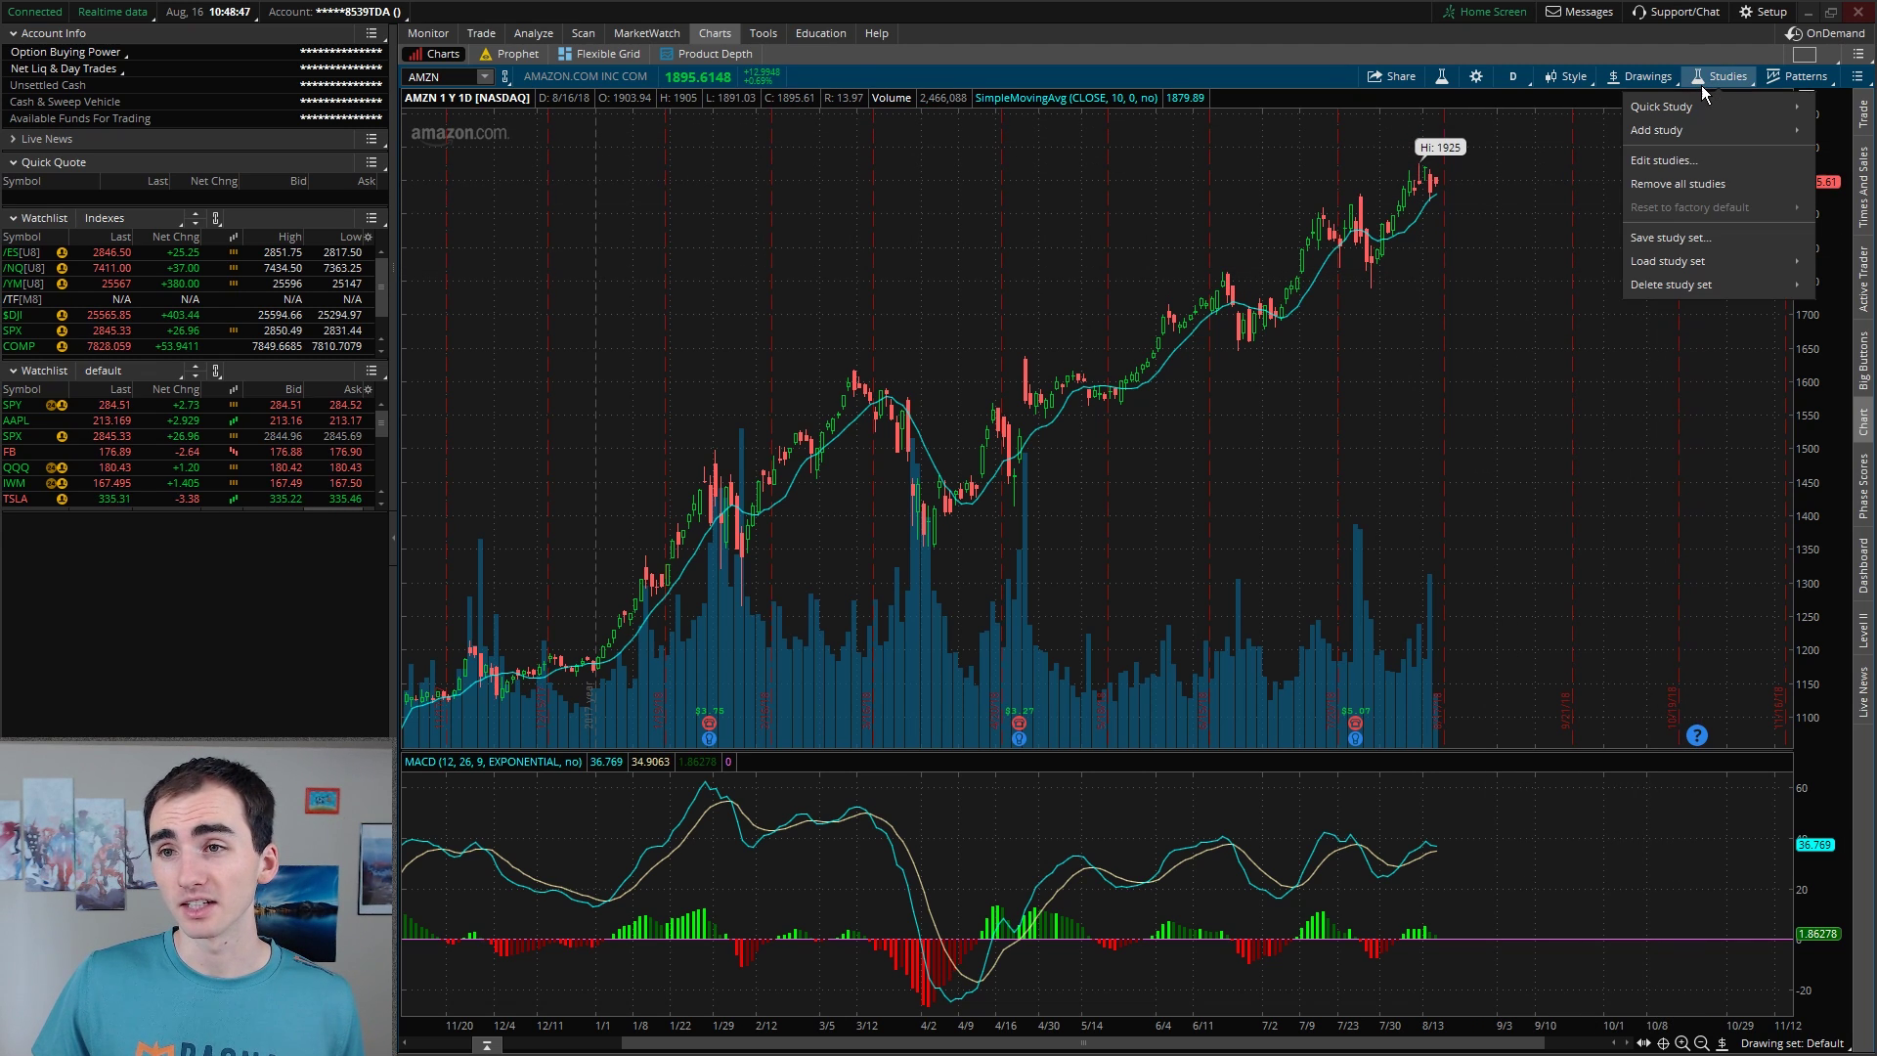
mouse_move(1712, 261)
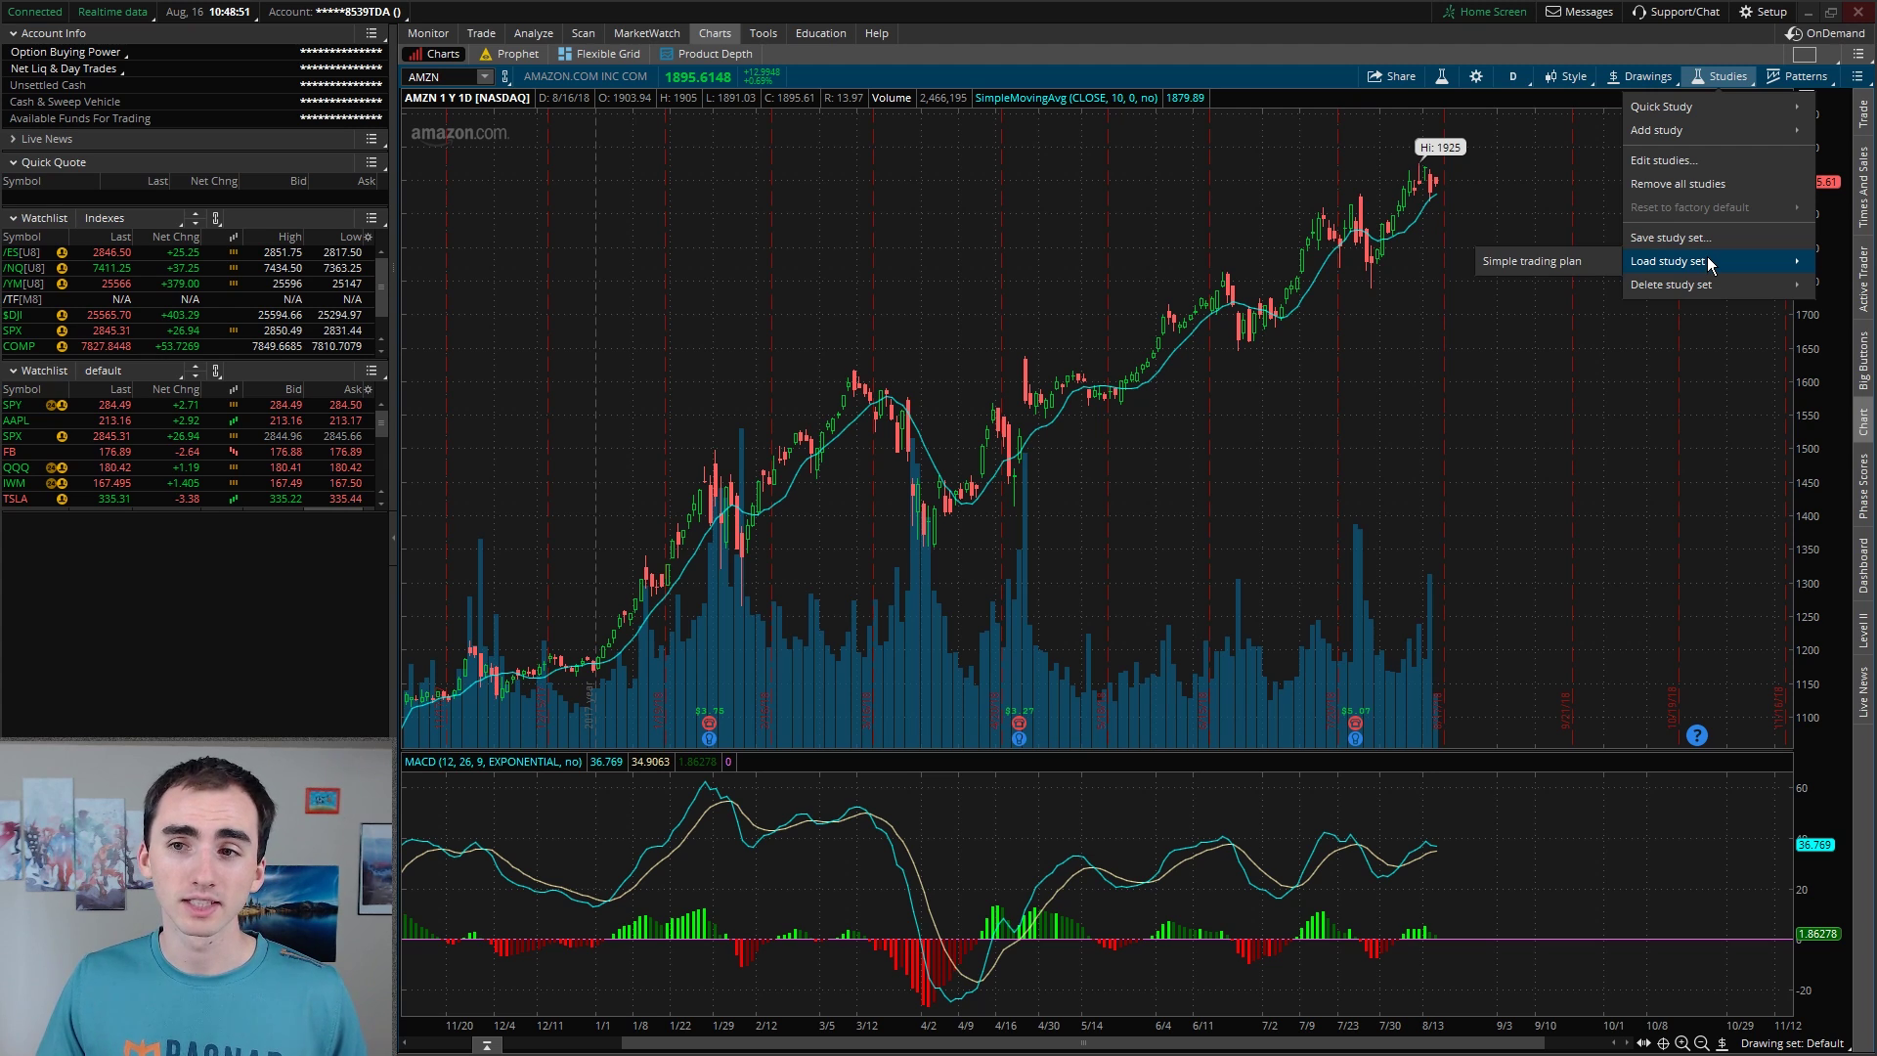
mouse_move(1662, 284)
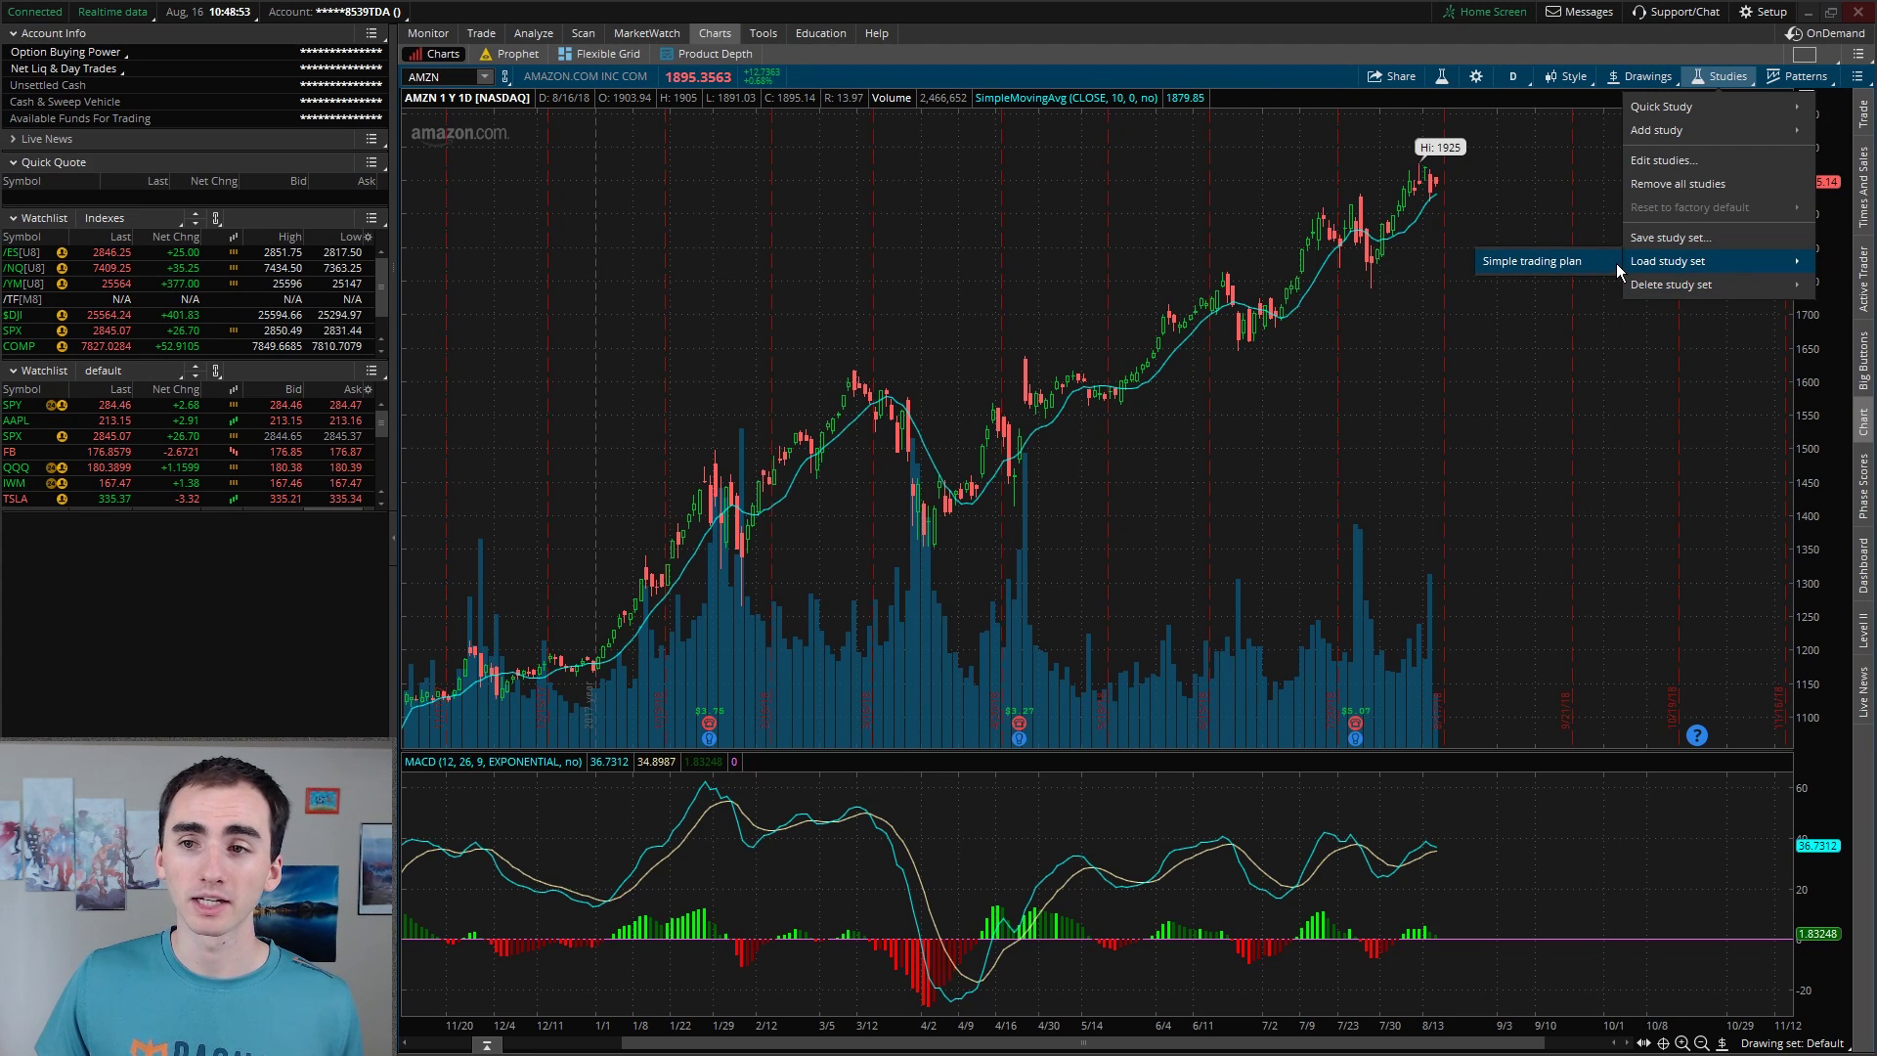
click(1615, 261)
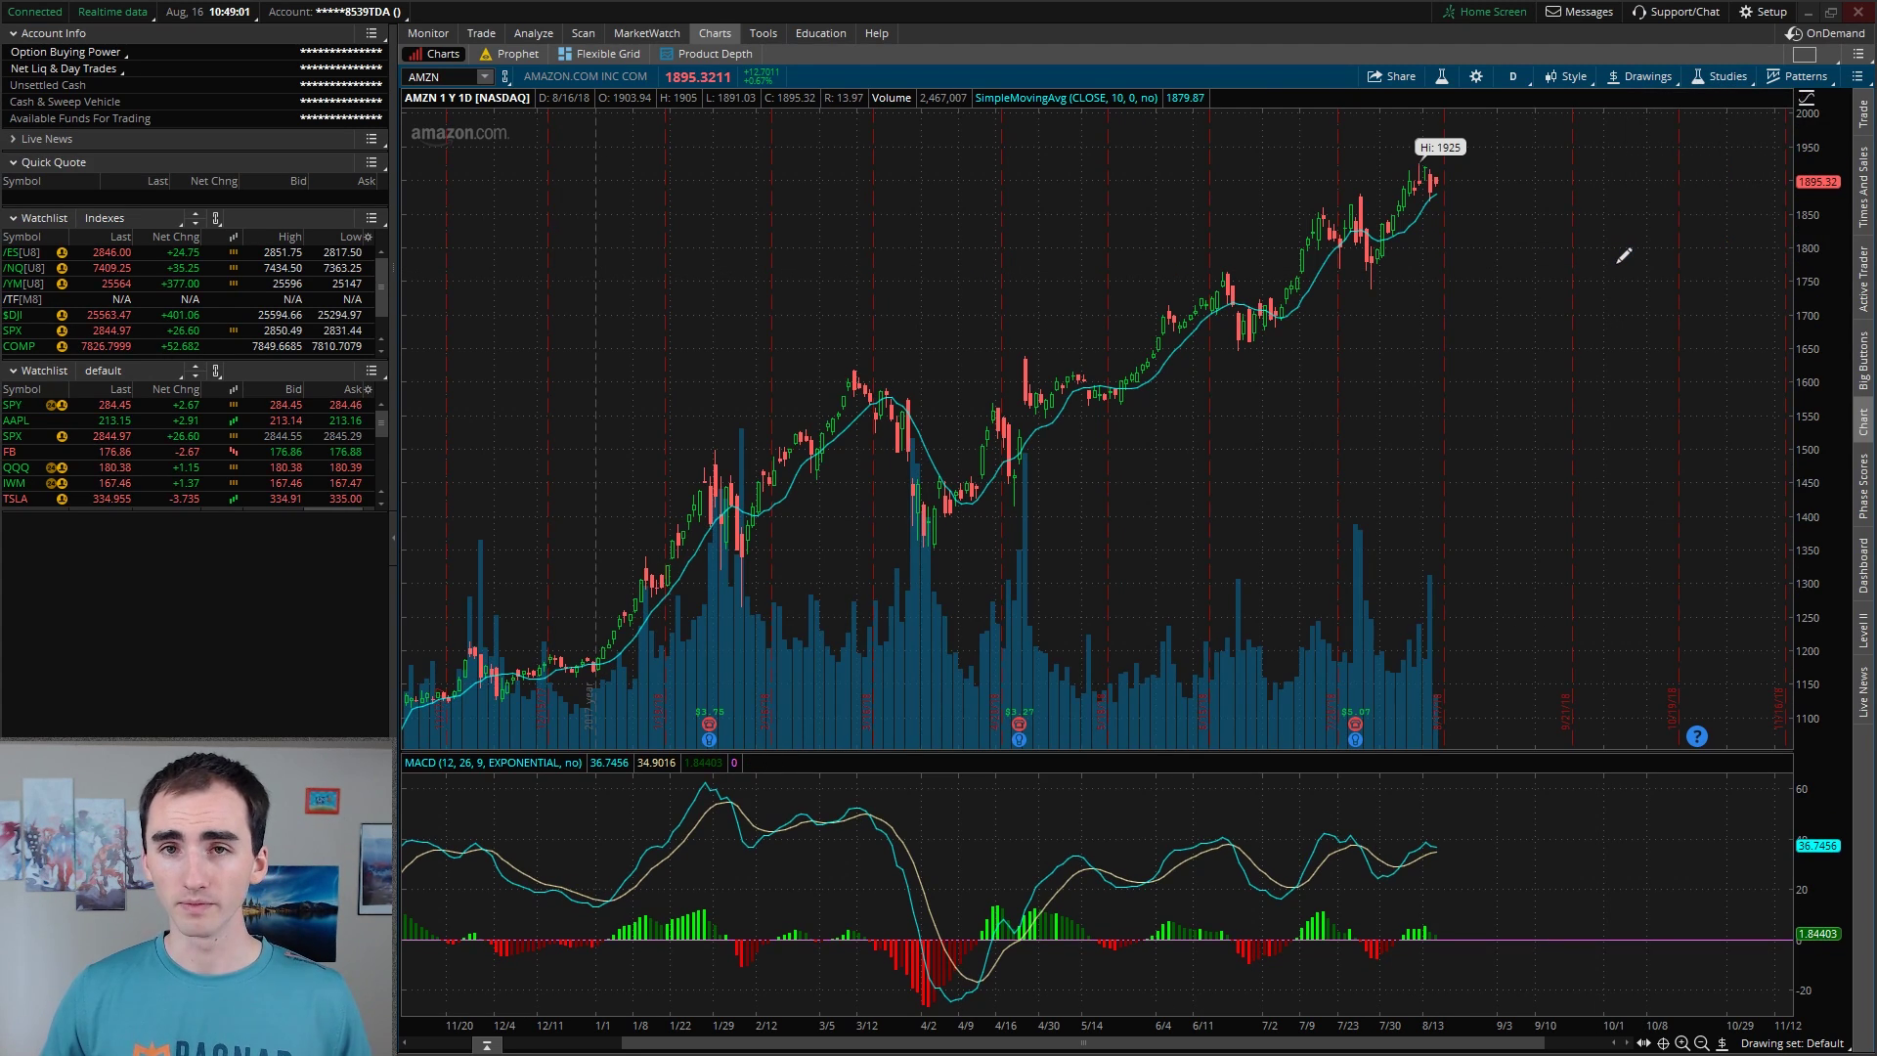